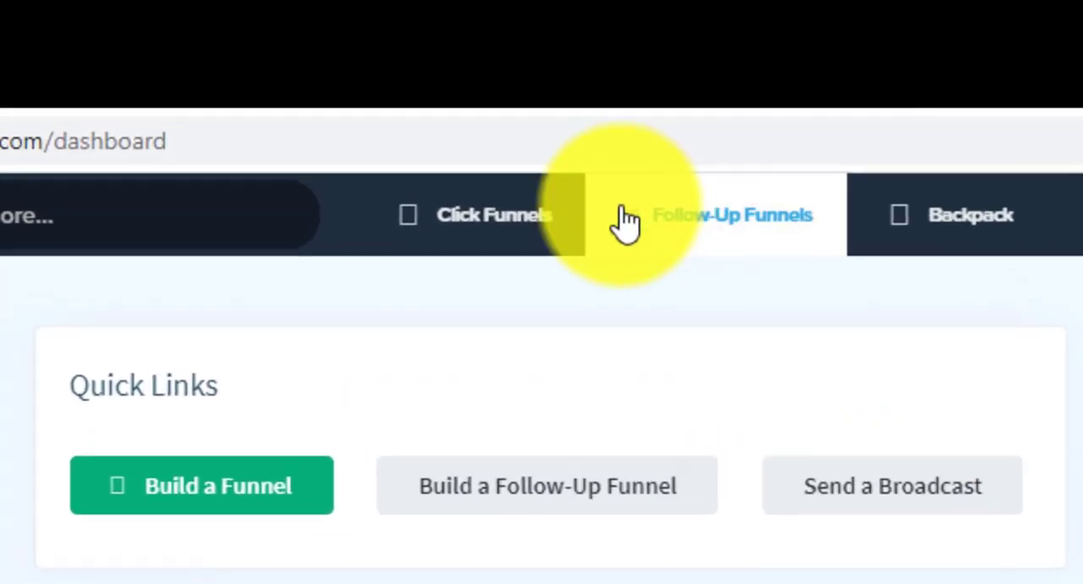
- Open the list of all funnels and archive the existing Test 1 funnel, dismissing the notice
mouse_move(470, 125)
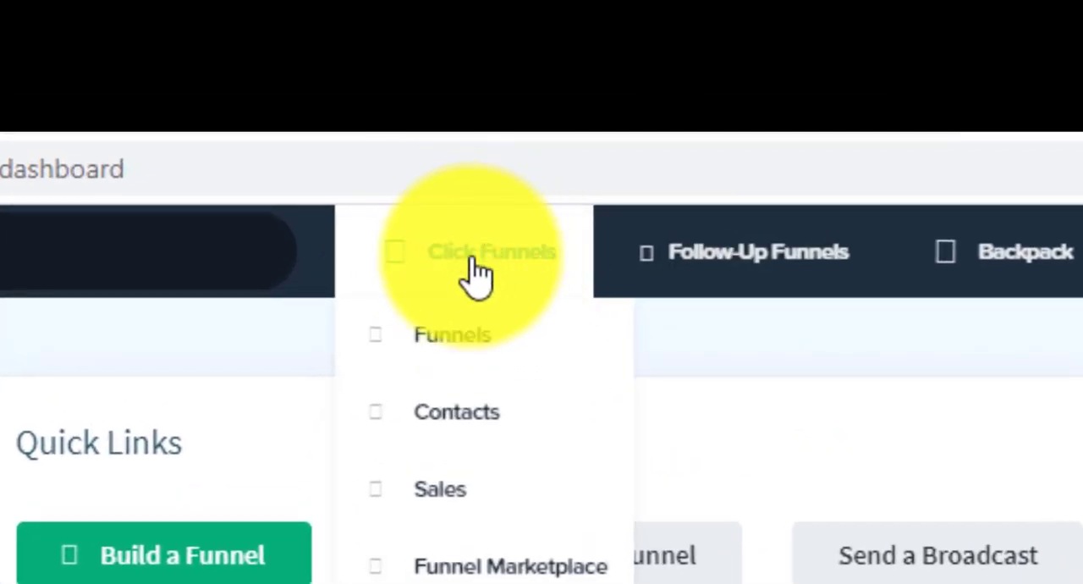
left_click(453, 323)
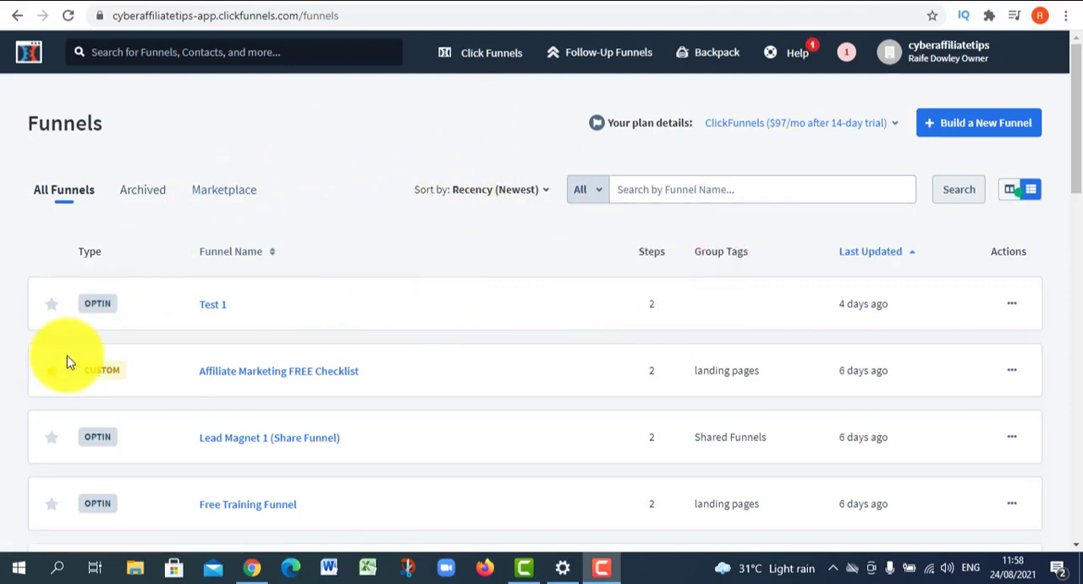
scroll(355, 311, "down", 3)
scroll(356, 311, "down", 4)
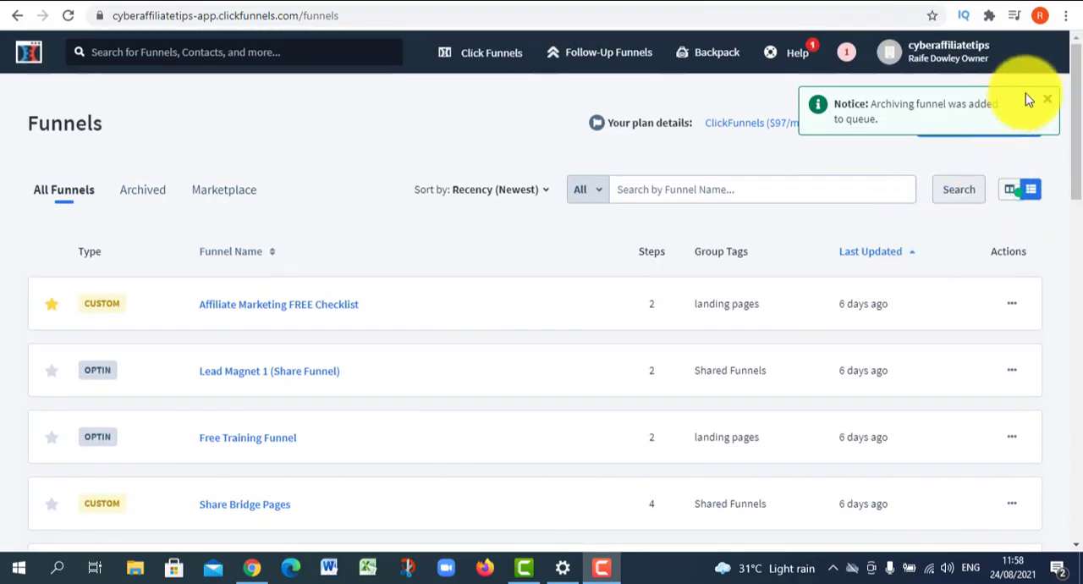
left_click(1046, 99)
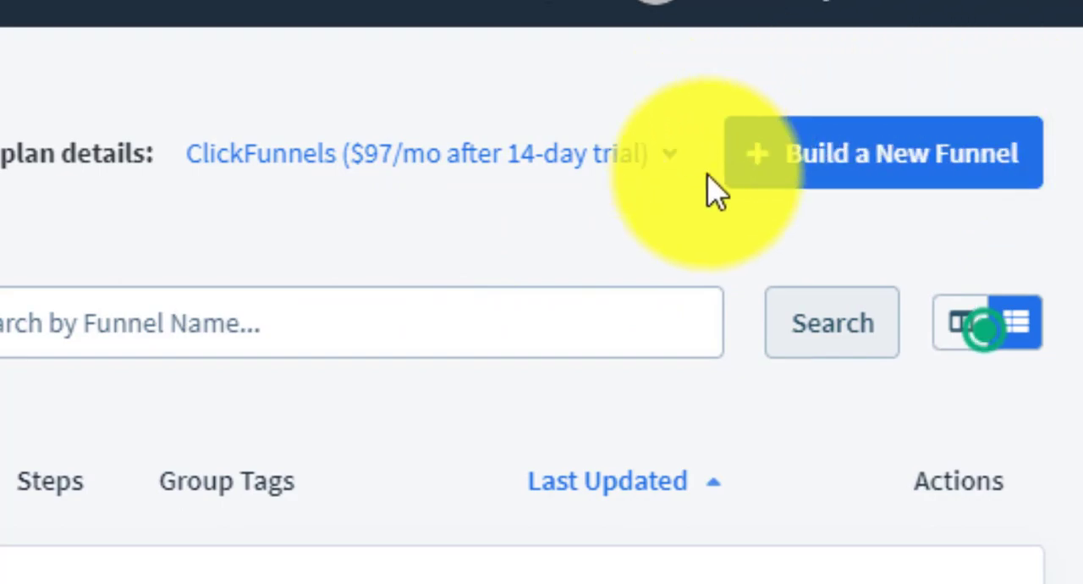
- Start a new funnel in the classic builder with Collect Emails as its goal
left_click(896, 183)
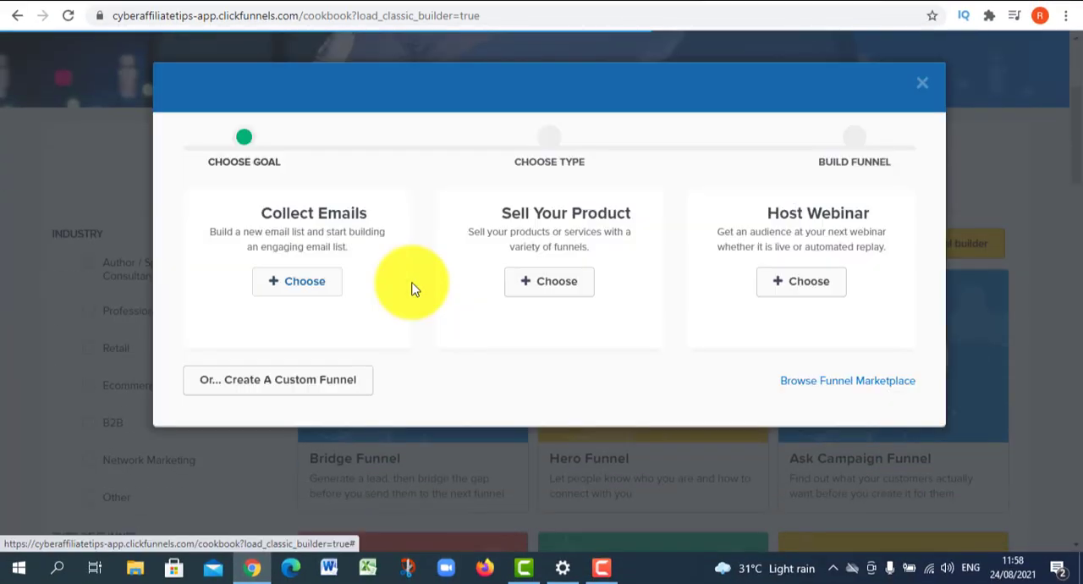
left_click(224, 147)
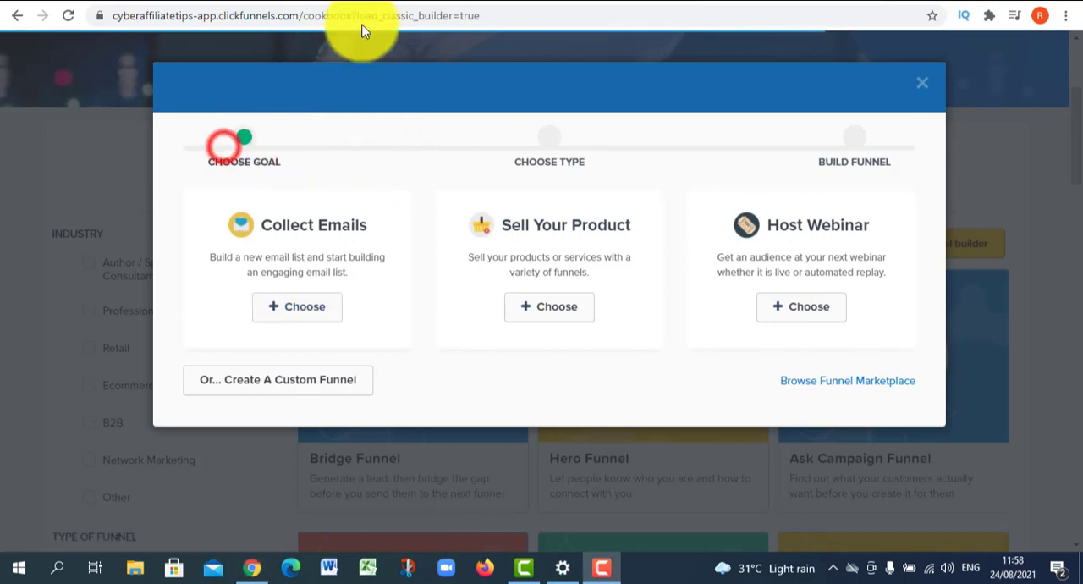
left_click(145, 162)
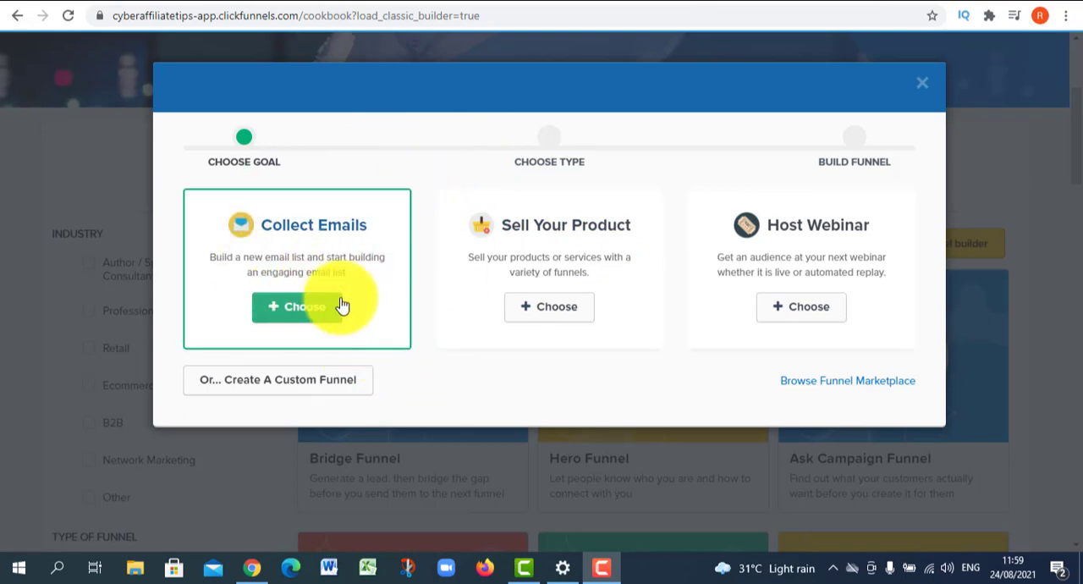
left_click(296, 391)
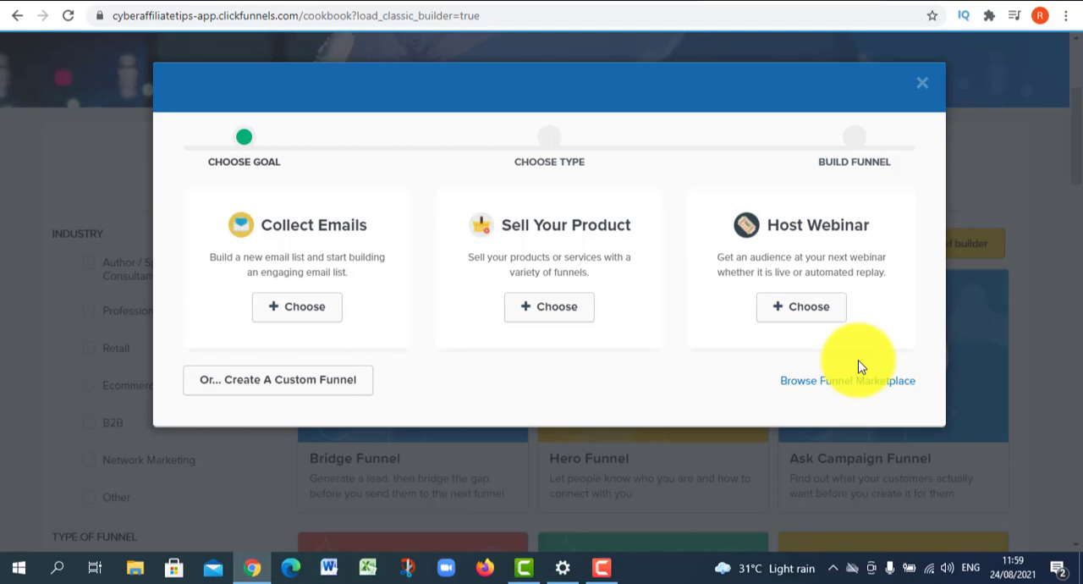
left_click(288, 309)
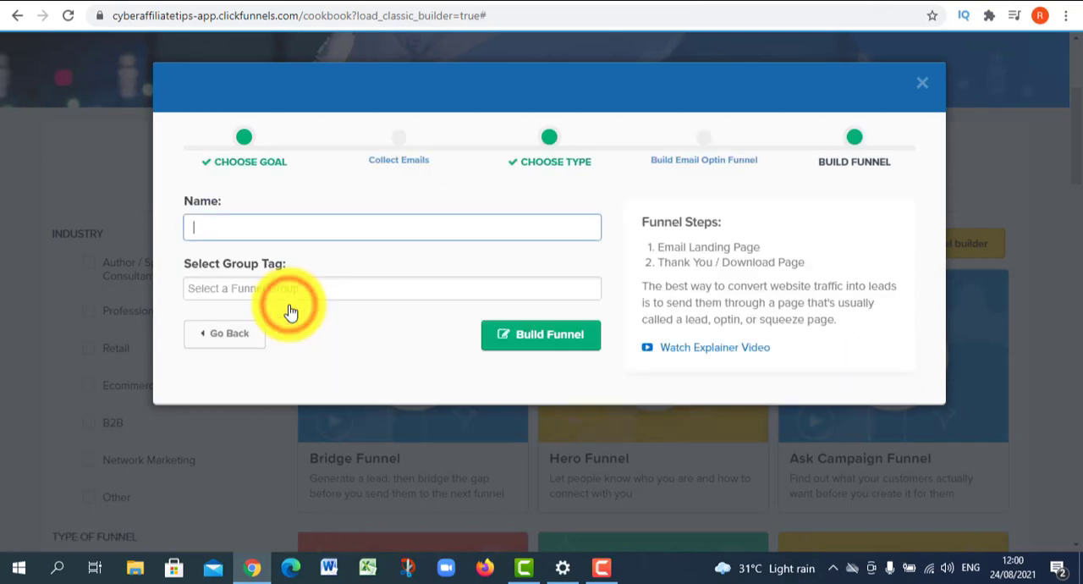
- Name the new funnel Test 1, leave its group tag empty and build it
left_click(277, 222)
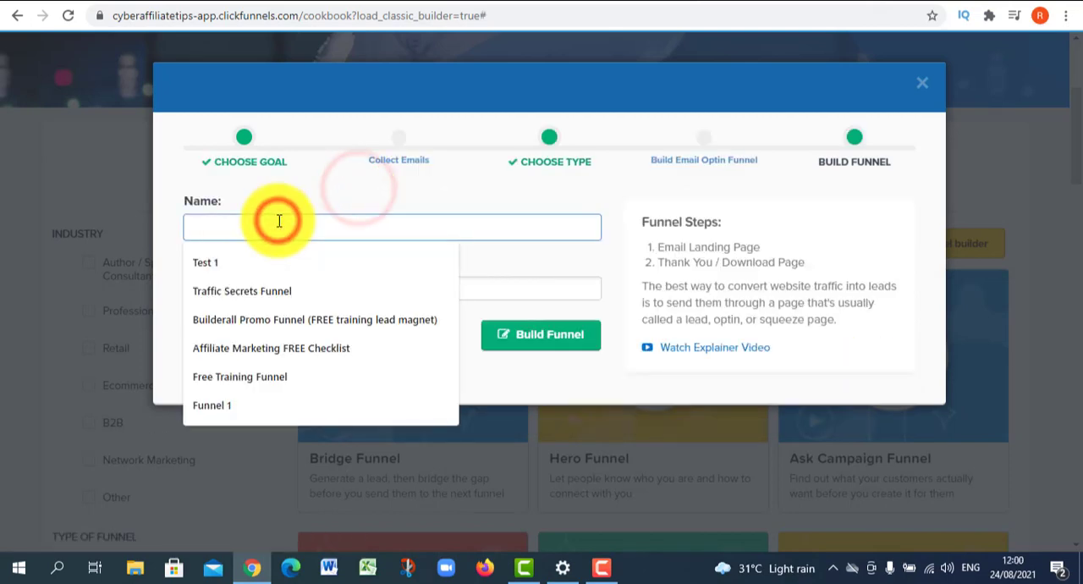
left_click(279, 262)
left_click(301, 289)
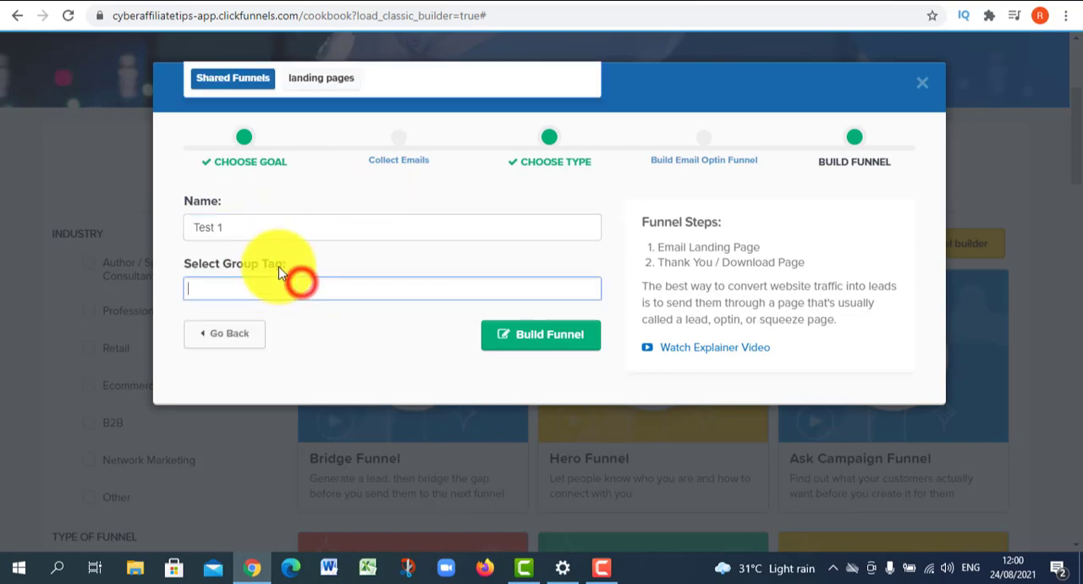
left_click(328, 355)
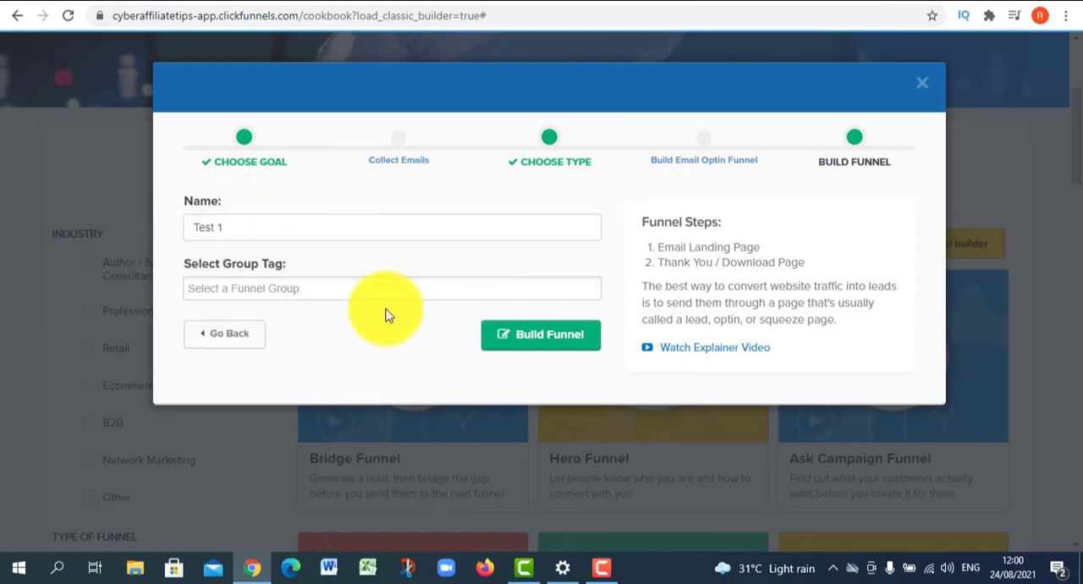
left_click(546, 338)
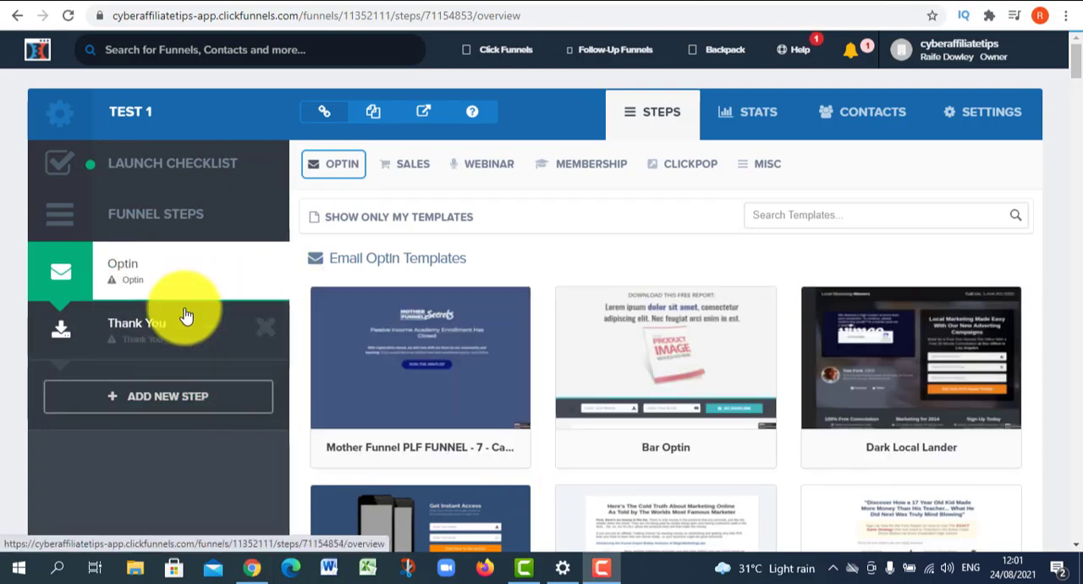
- Apply the Big Red 2 Step template to the funnel's Optin step
scroll(673, 287, "down", 3)
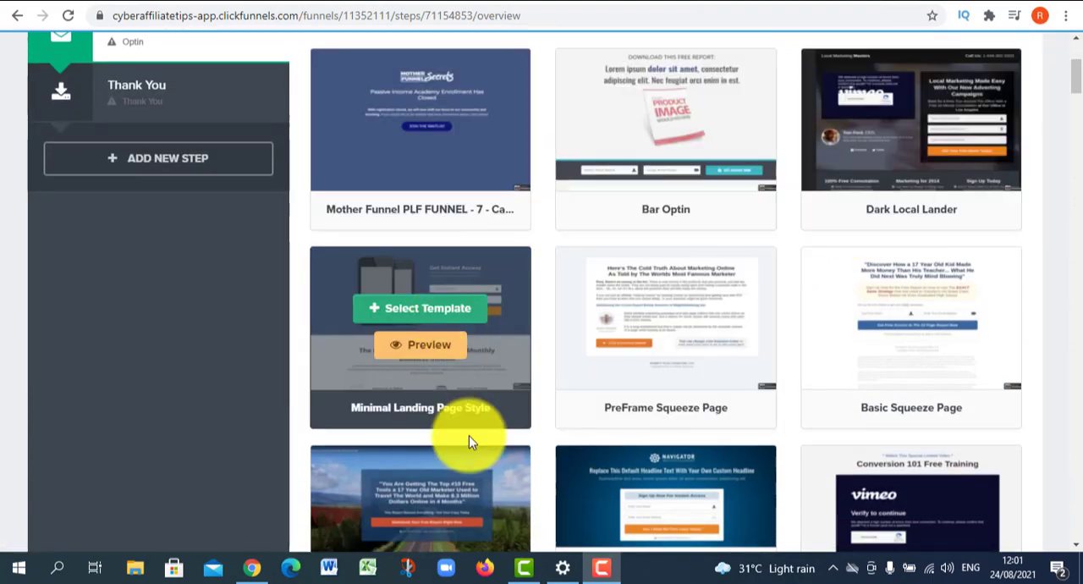
scroll(469, 435, "down", 3)
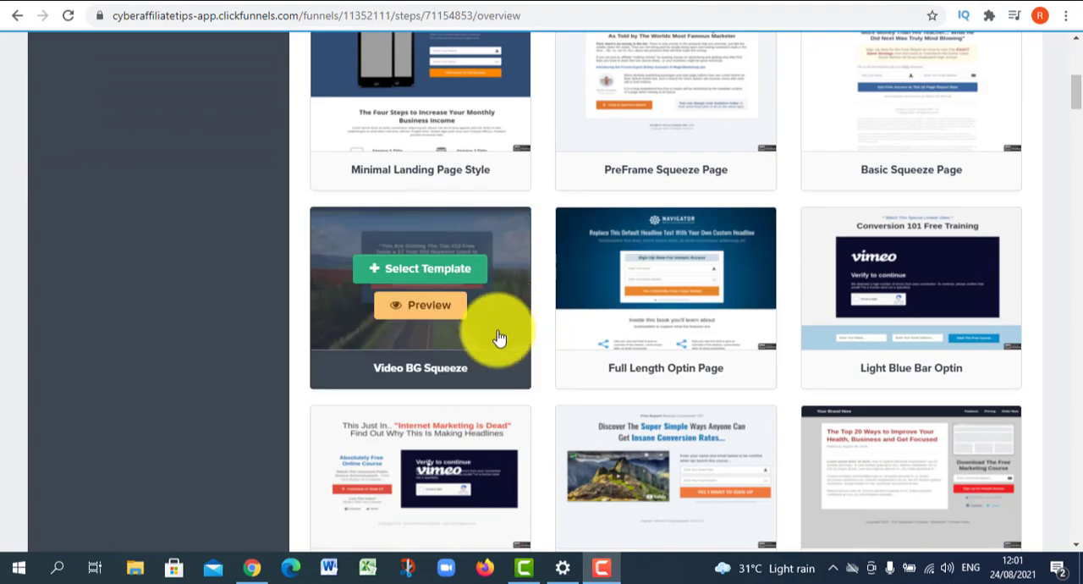
scroll(492, 322, "down", 4)
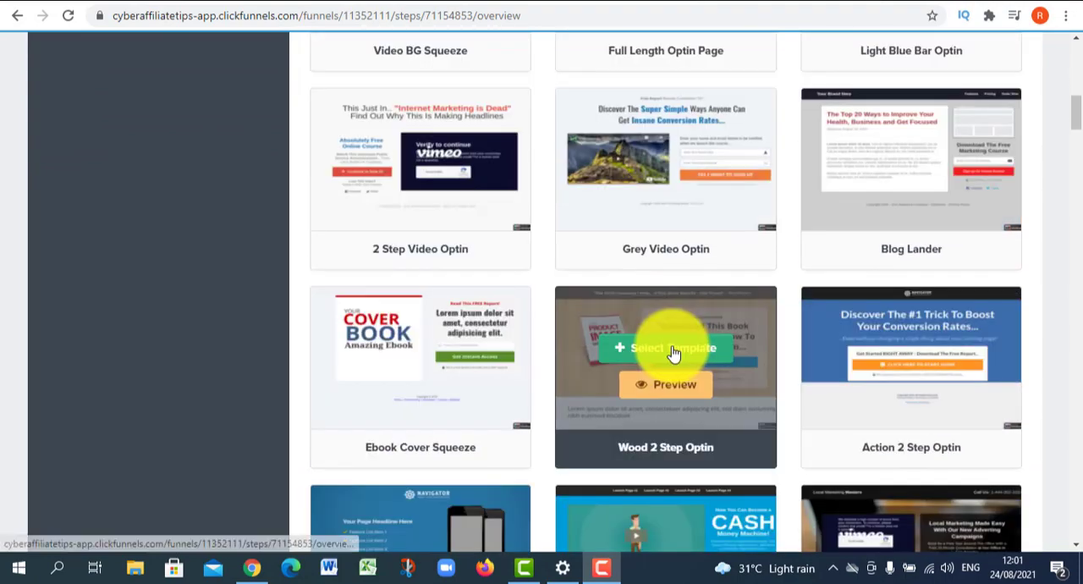
scroll(537, 349, "down", 2)
scroll(554, 347, "down", 2)
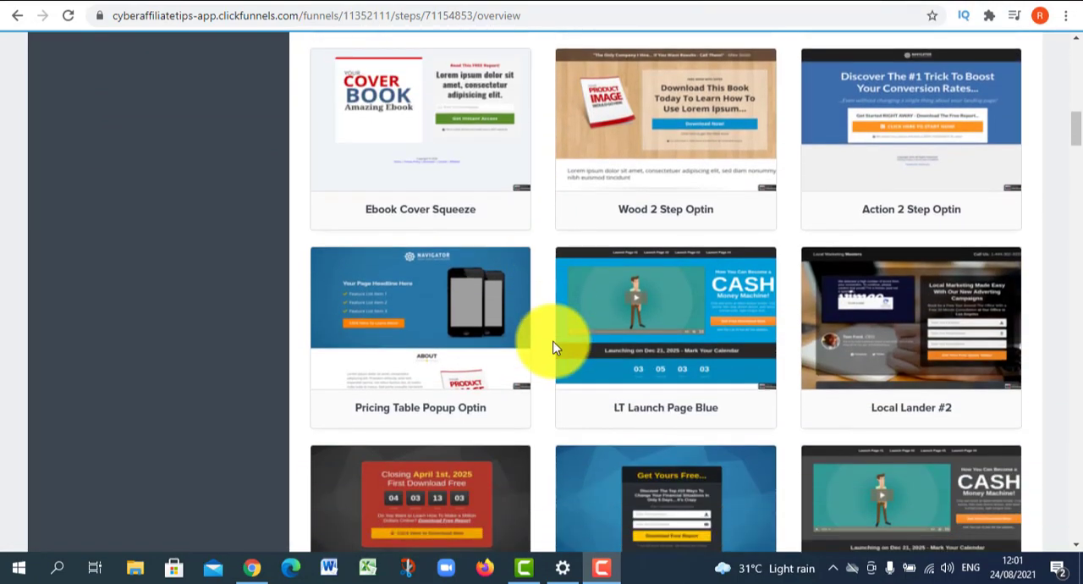
scroll(534, 355, "down", 10)
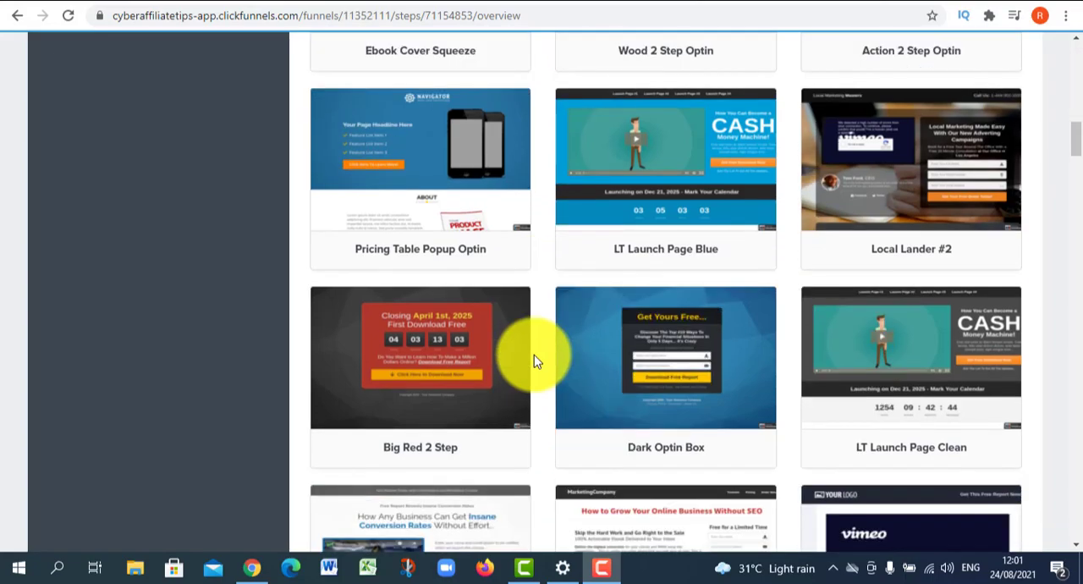
scroll(534, 355, "up", 8)
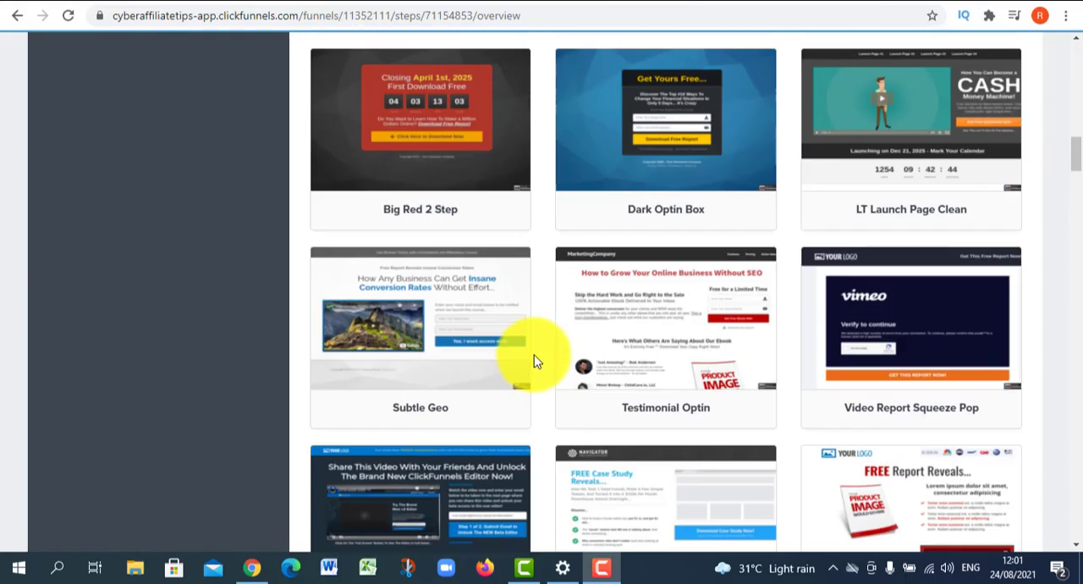
mouse_move(440, 372)
left_click(431, 350)
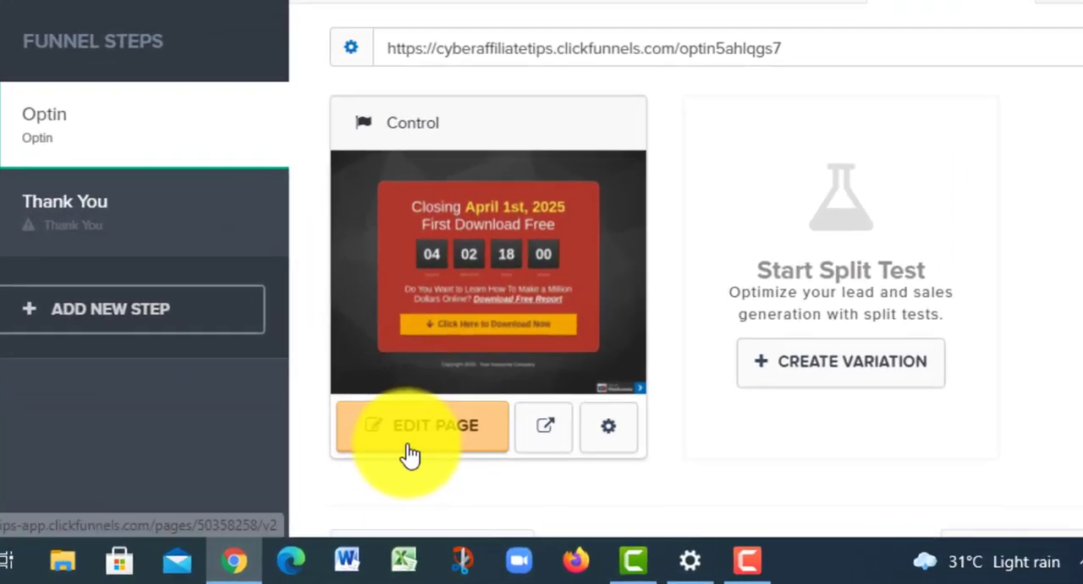
- Open the Optin control page in the page editor and look over its layout
left_click(372, 485)
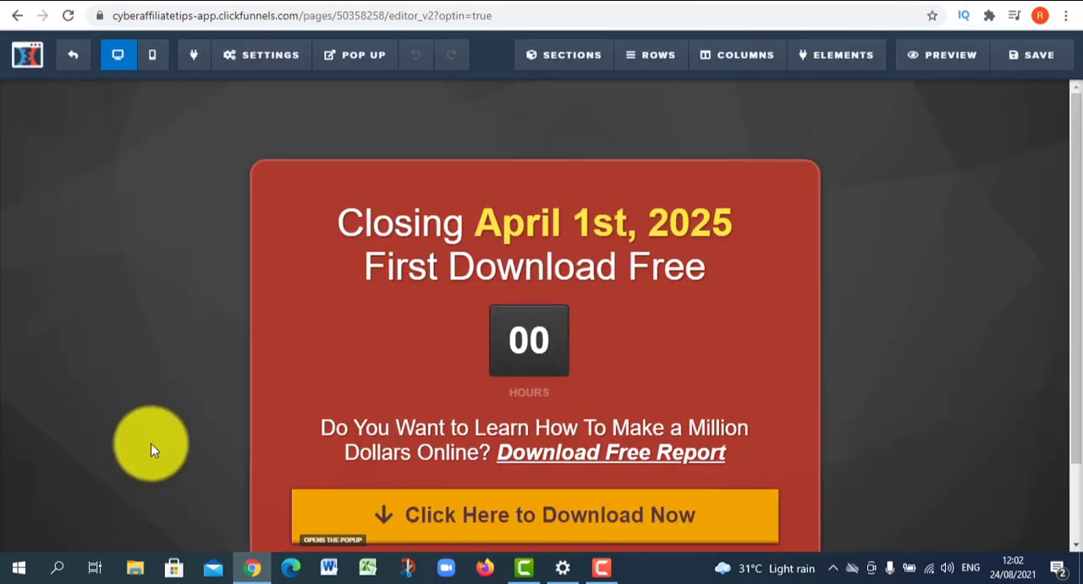
left_click(338, 76)
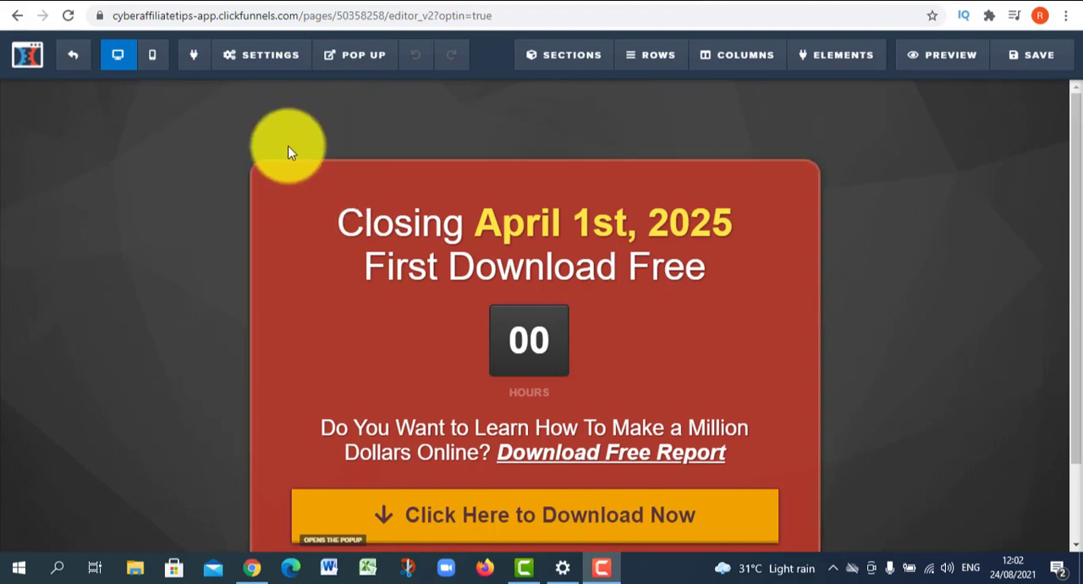
scroll(186, 337, "down", 2)
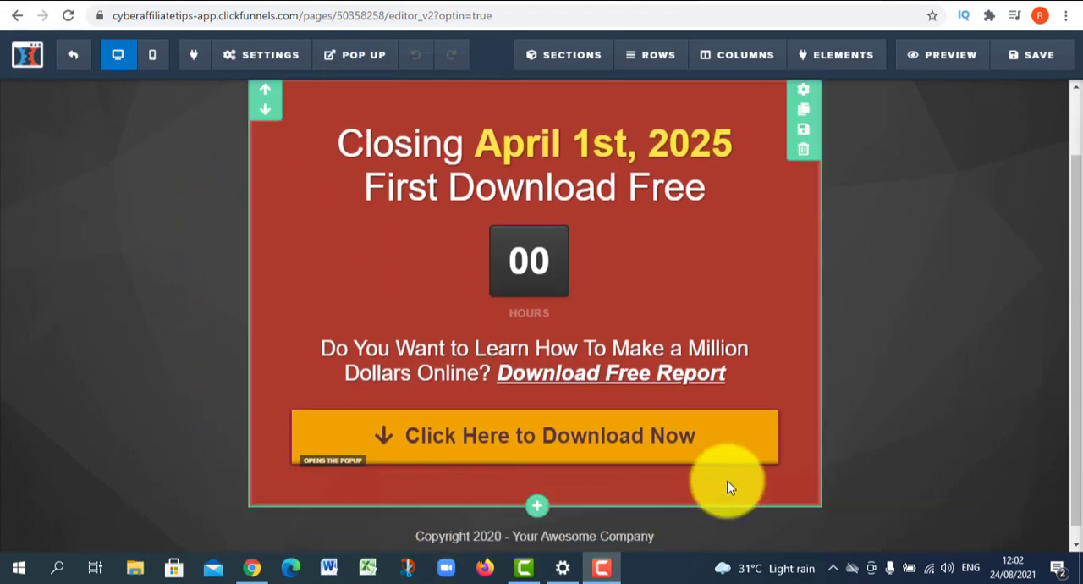
scroll(249, 175, "up", 2)
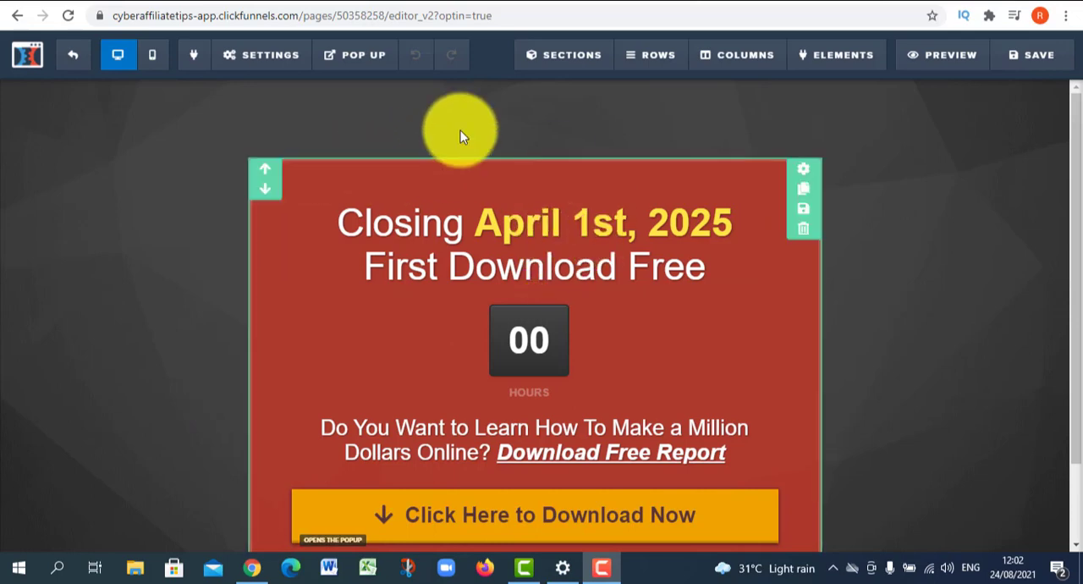
left_click(348, 86)
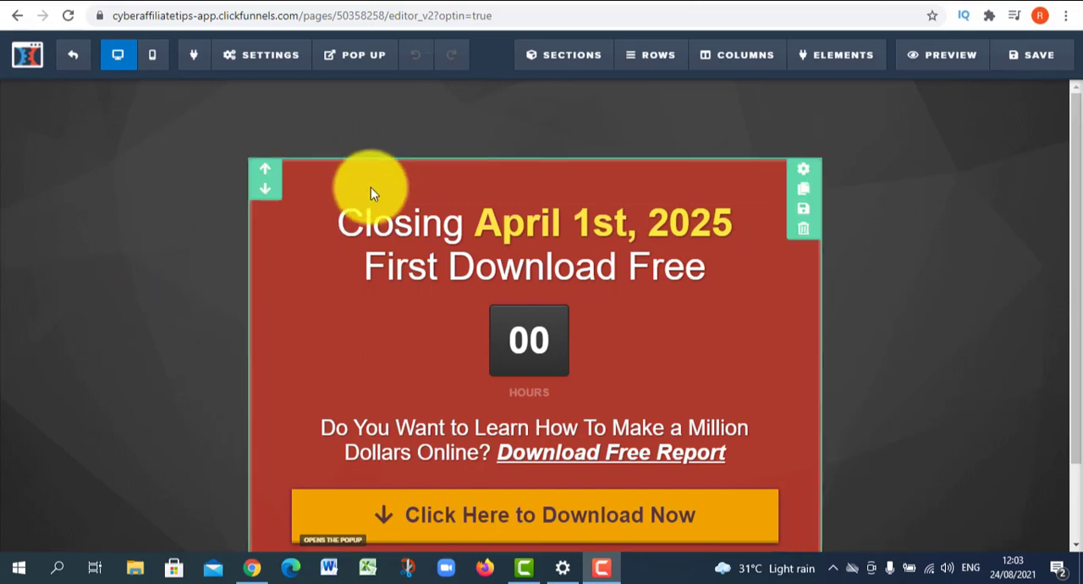
scroll(432, 305, "down", 1)
scroll(494, 305, "up", 1)
- Edit the headline so that its second line reads "First Download F"
left_click(491, 264)
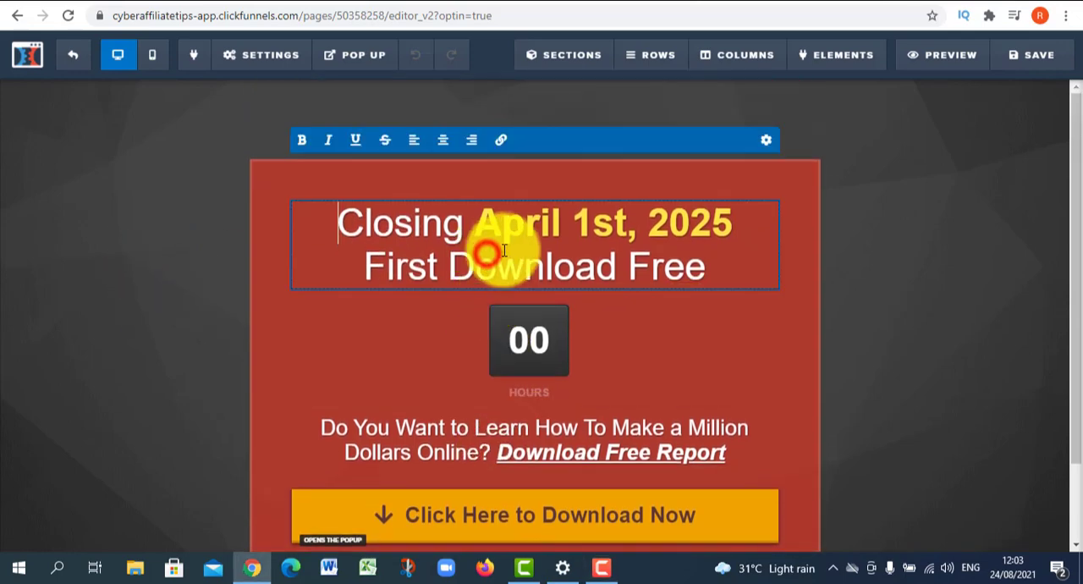
left_click(683, 269)
key("BackSpace")
key("BackSpace")
key("BackSpace")
type("sjsdjsdbi")
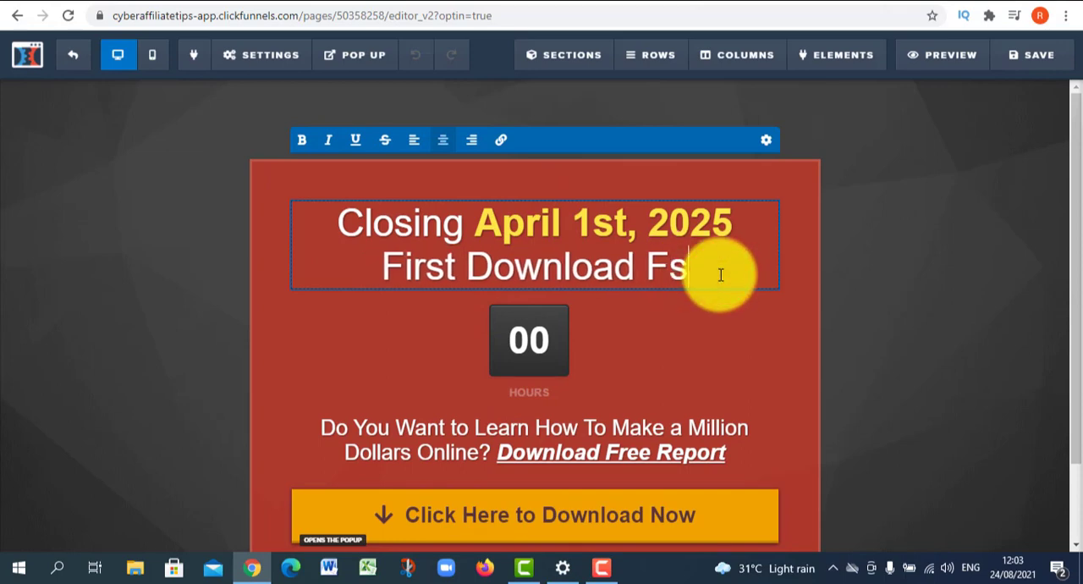
key("BackSpace")
key("BackSpace")
key("BackSpace")
key("BackSpace")
key("BackSpace")
key("BackSpace")
key("BackSpace")
key("BackSpace")
key("BackSpace")
- Delete the countdown timer element below the headline
scroll(539, 281, "down", 1)
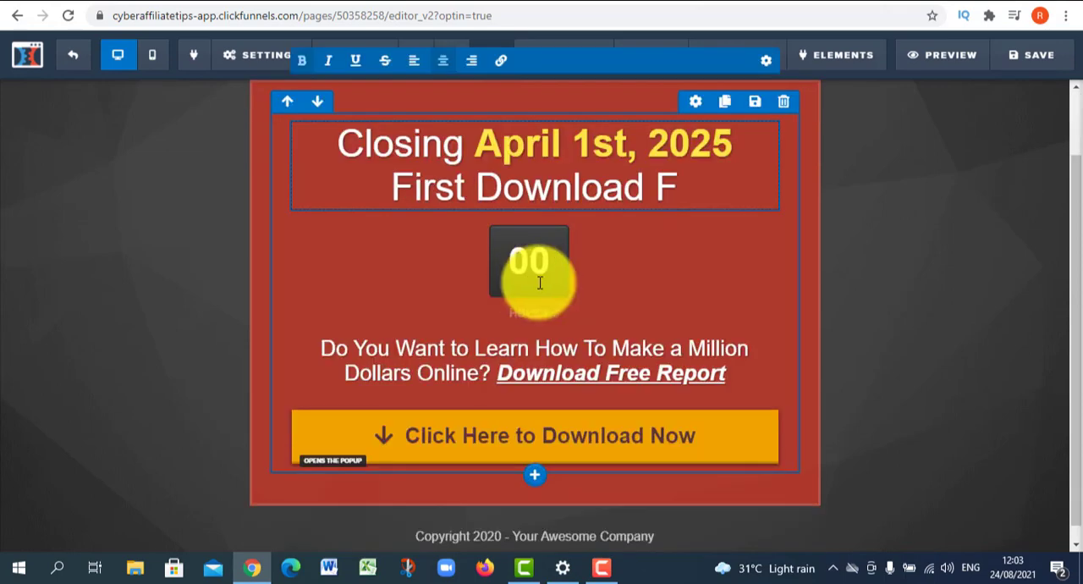
left_click(535, 269)
mouse_move(548, 270)
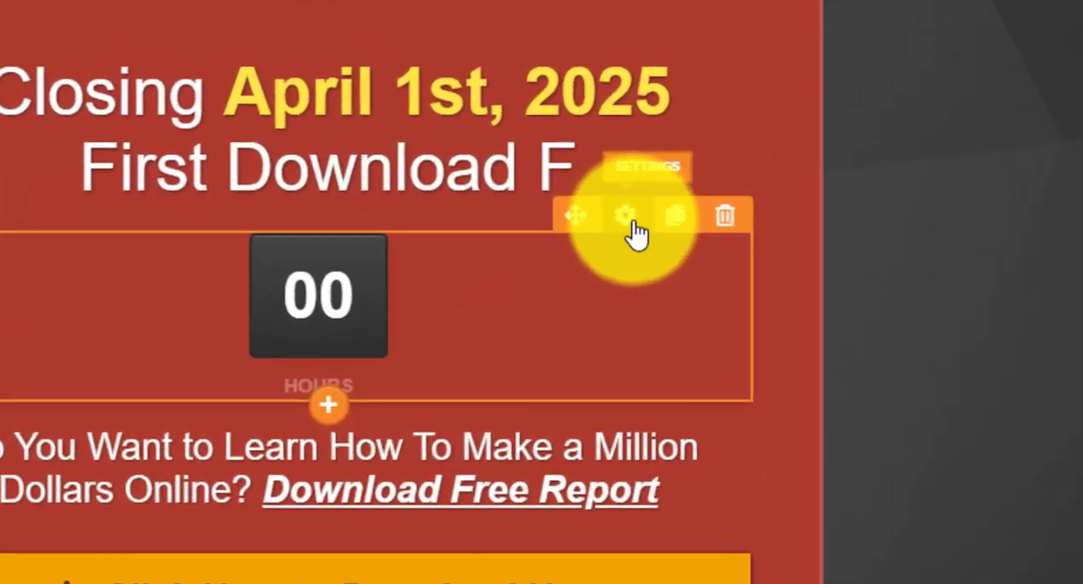
left_click(725, 216)
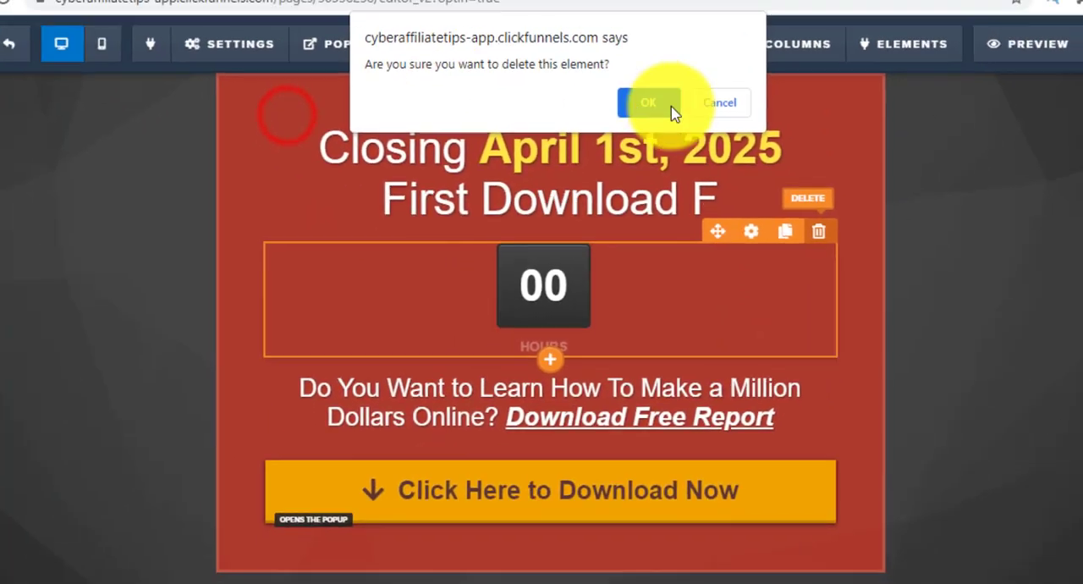
left_click(673, 110)
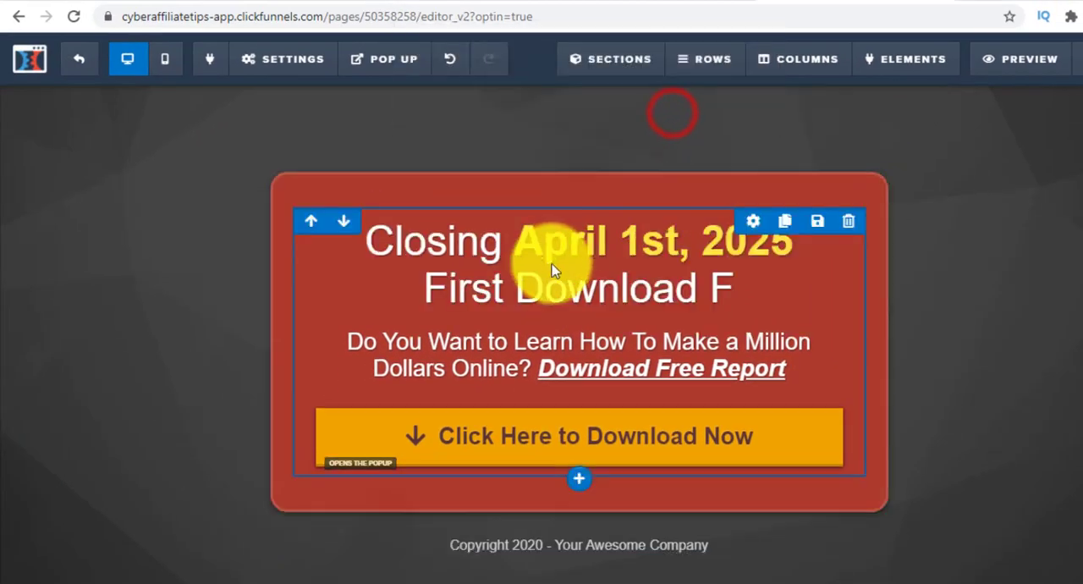
left_click(189, 230)
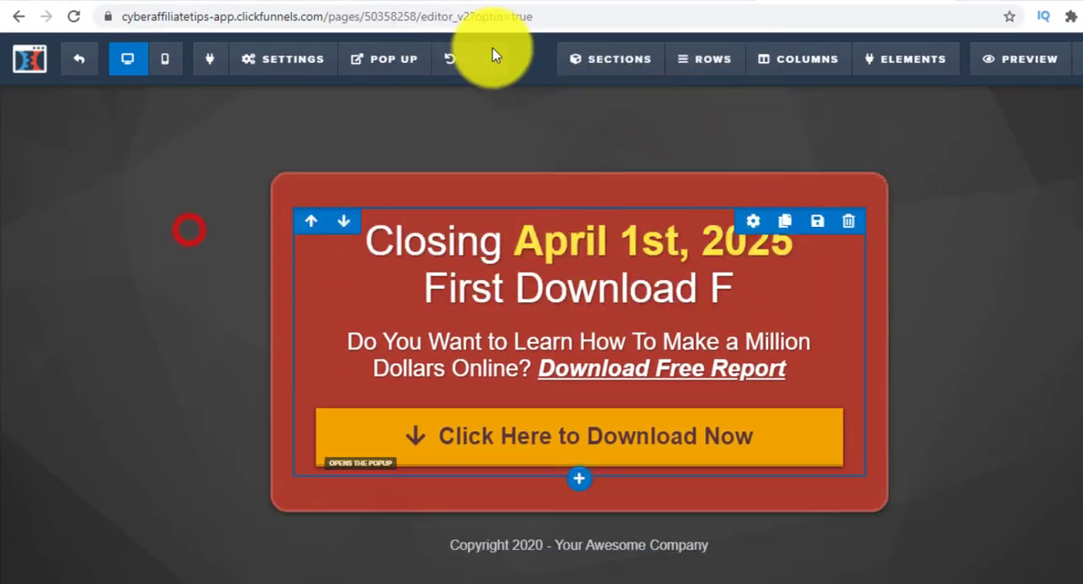
- Add a form Input element between the subheadline and the download button
left_click(578, 320)
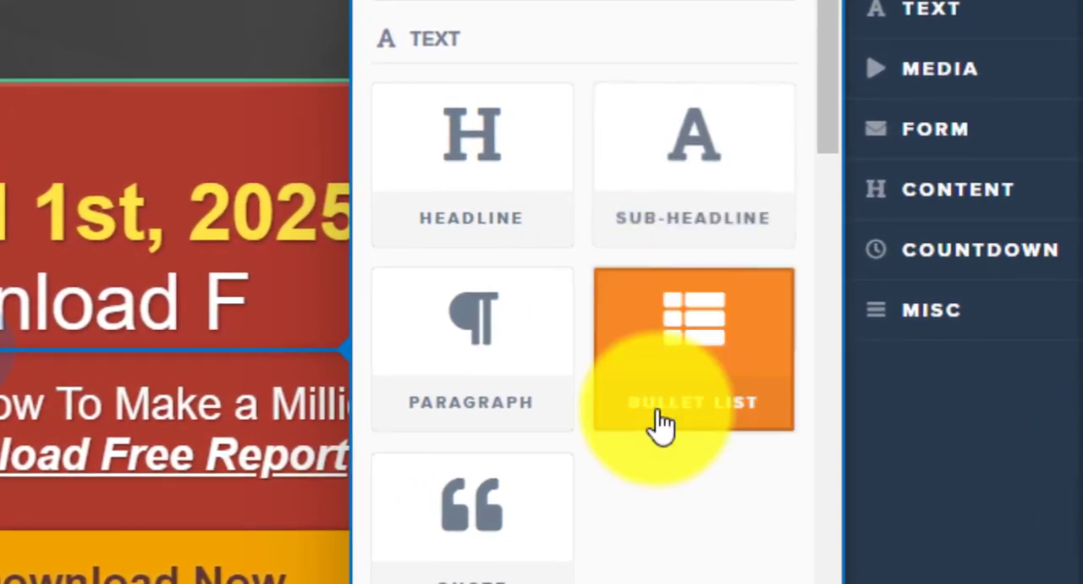
scroll(567, 571, "down", 3)
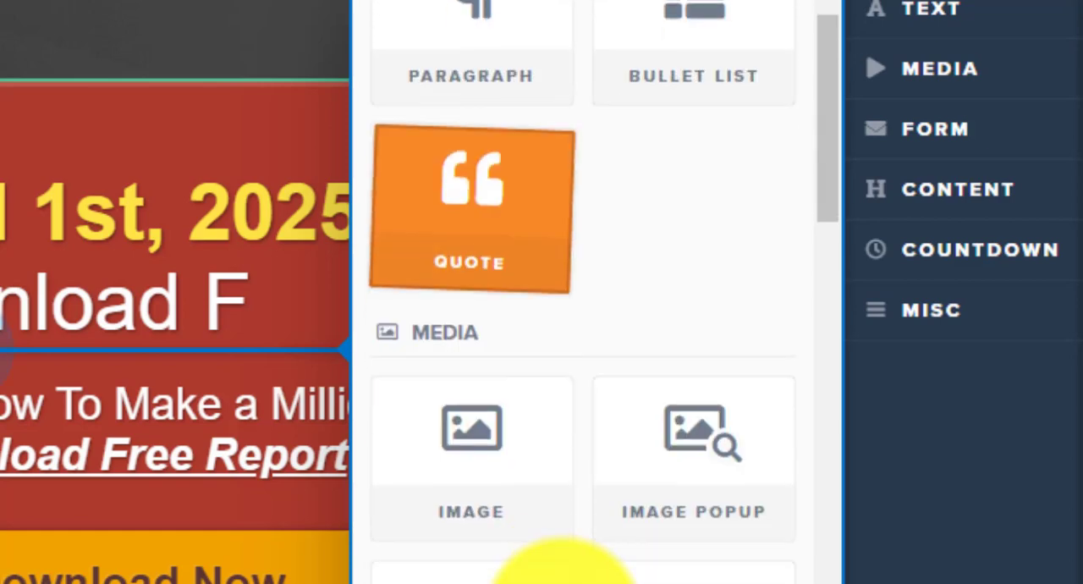
scroll(474, 489, "down", 3)
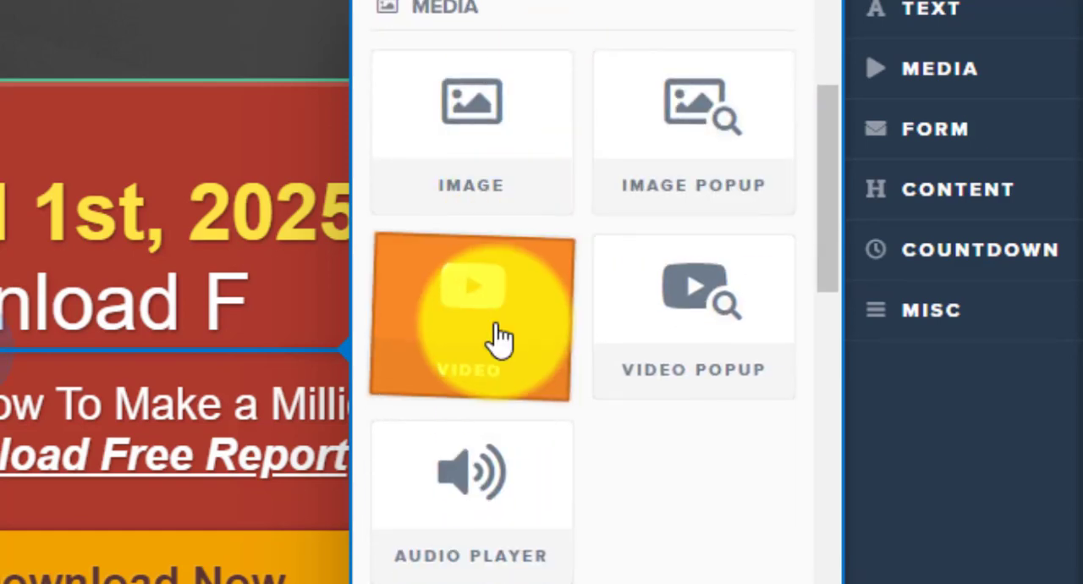
scroll(498, 336, "down", 4)
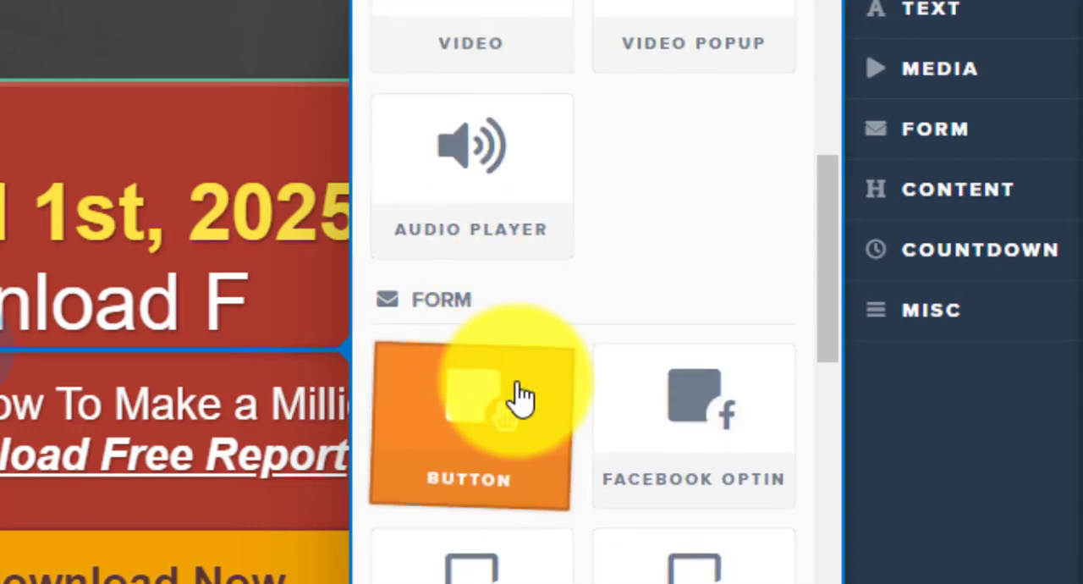
scroll(516, 408, "down", 5)
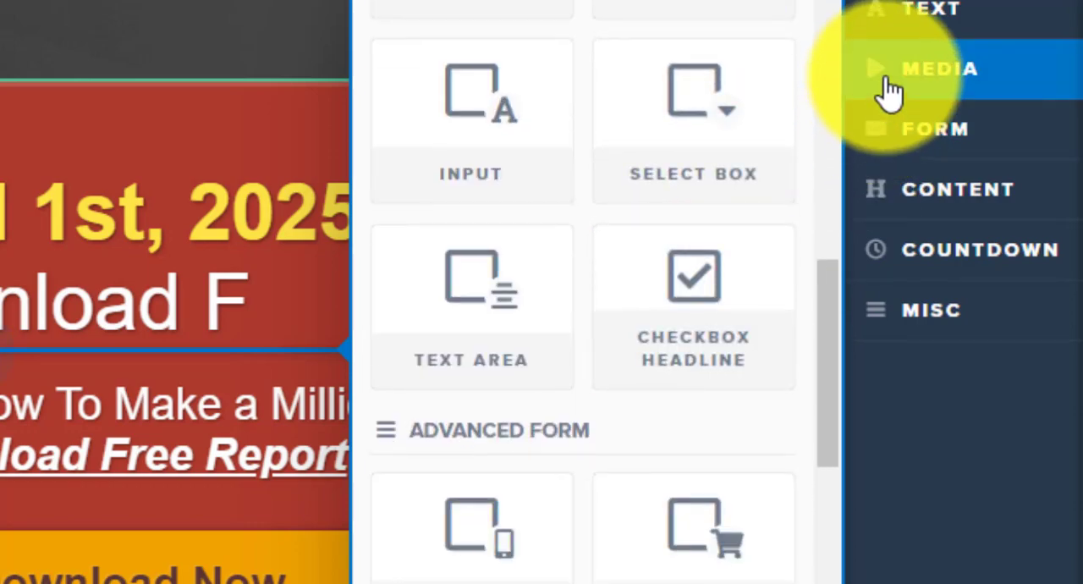
left_click(940, 130)
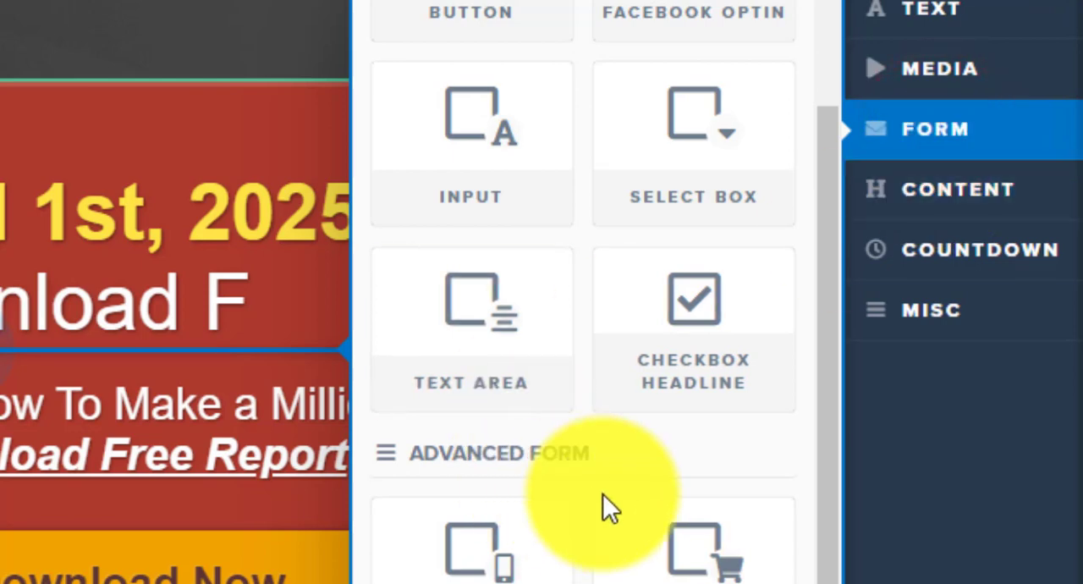
scroll(574, 330, "up", 2)
left_click_drag(558, 356, 508, 343)
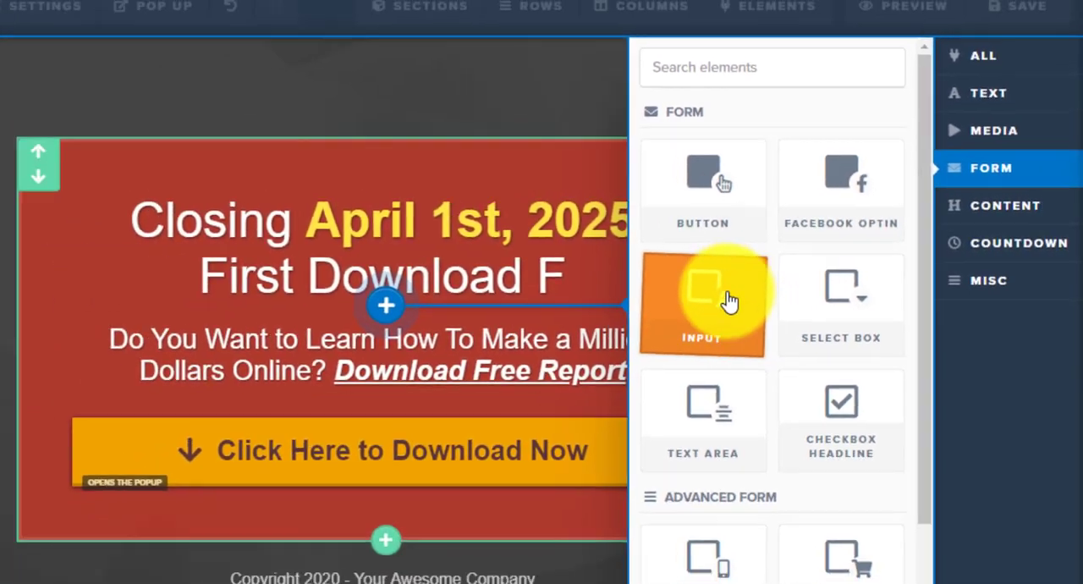
left_click(610, 322)
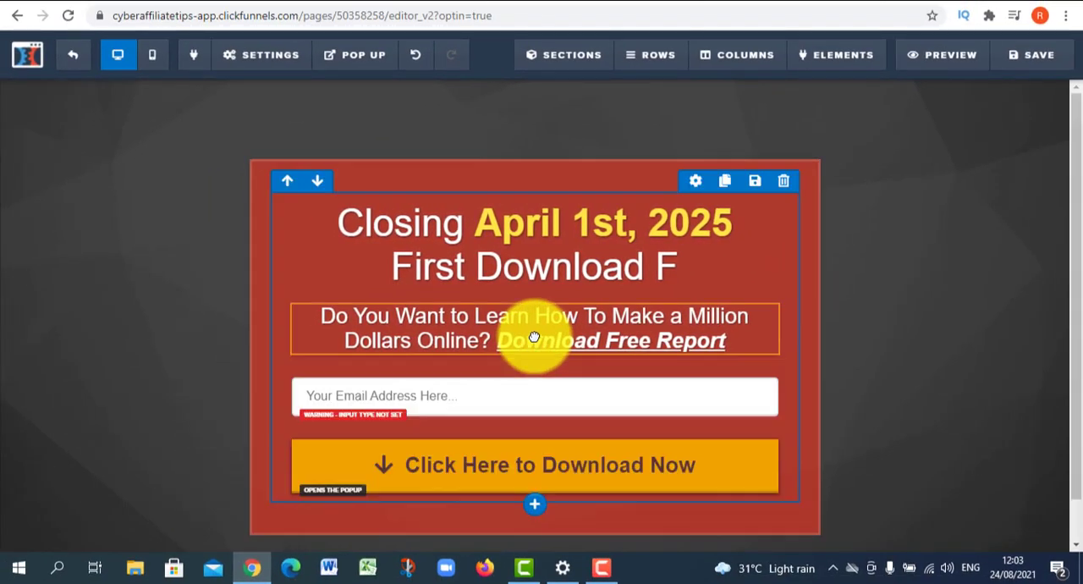
- Set the new input field's placeholder text to "Name"
left_click(469, 387)
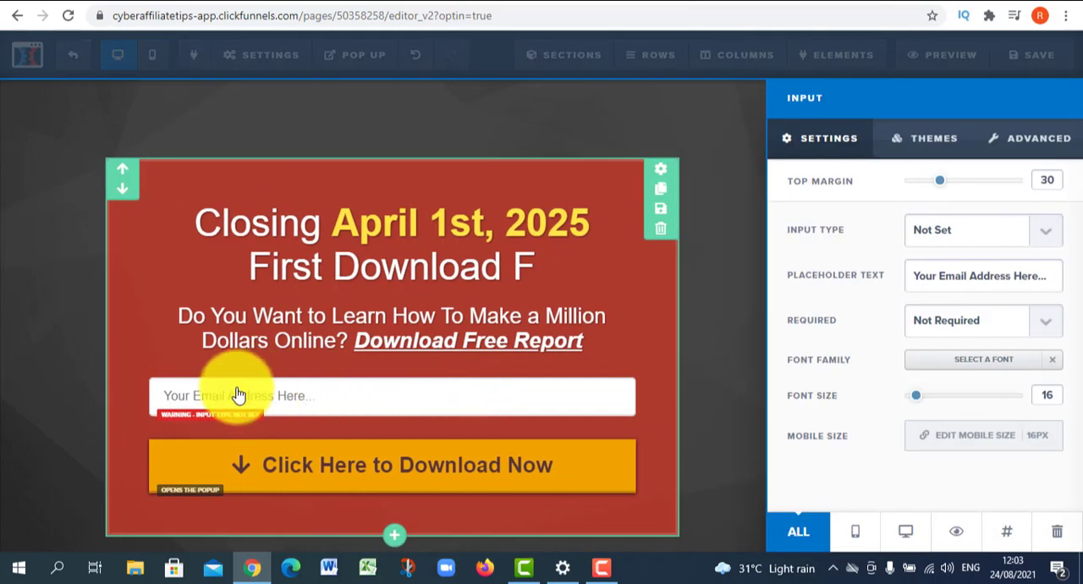
triple_click(1005, 266)
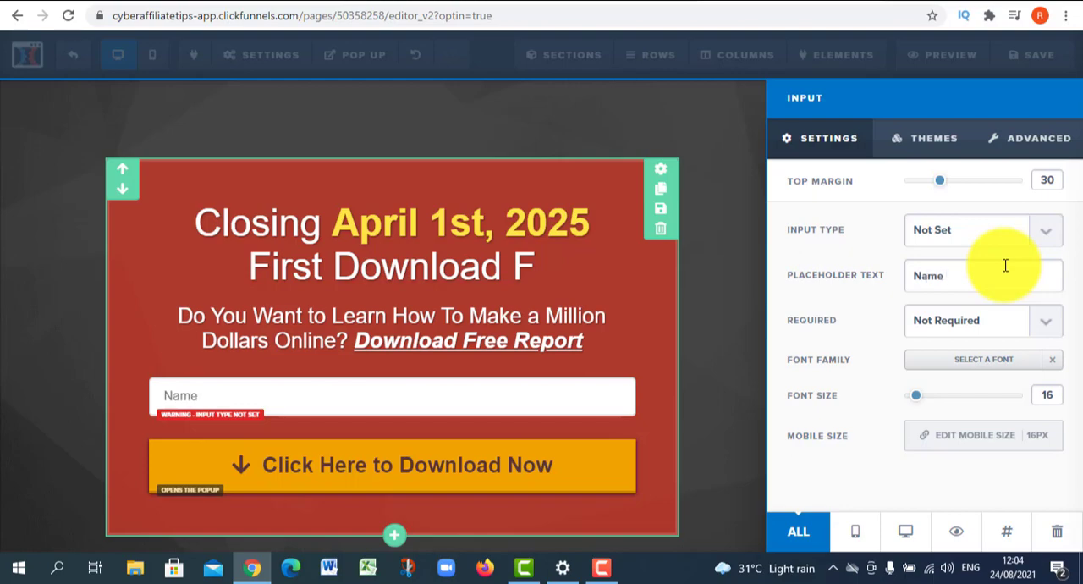
left_click(615, 451)
- Duplicate the Name field and set the copy's input type and placeholder text to "Email Address"
left_click(738, 374)
scroll(539, 420, "down", 1)
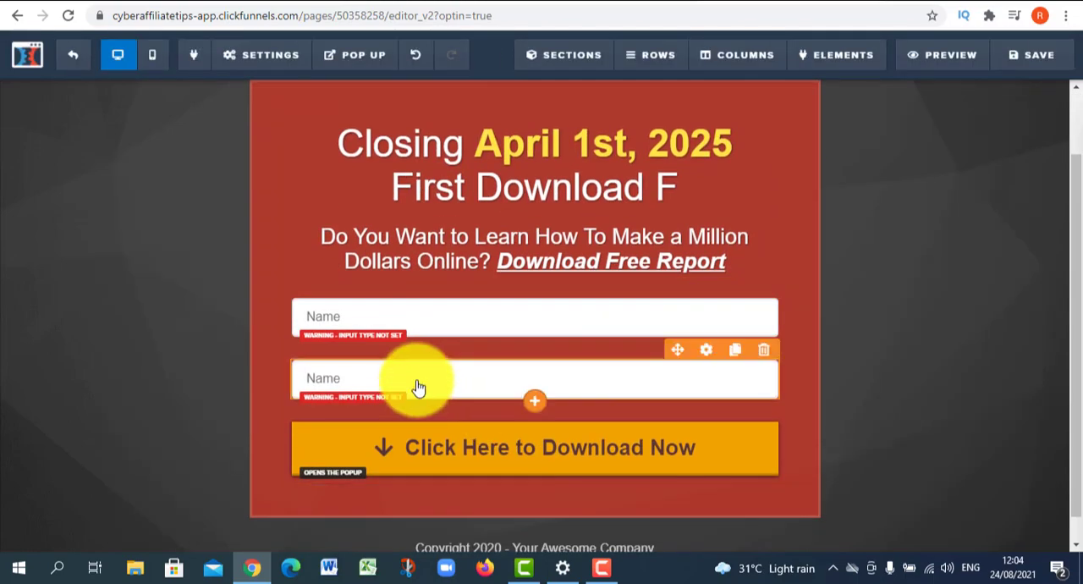
left_click(417, 384)
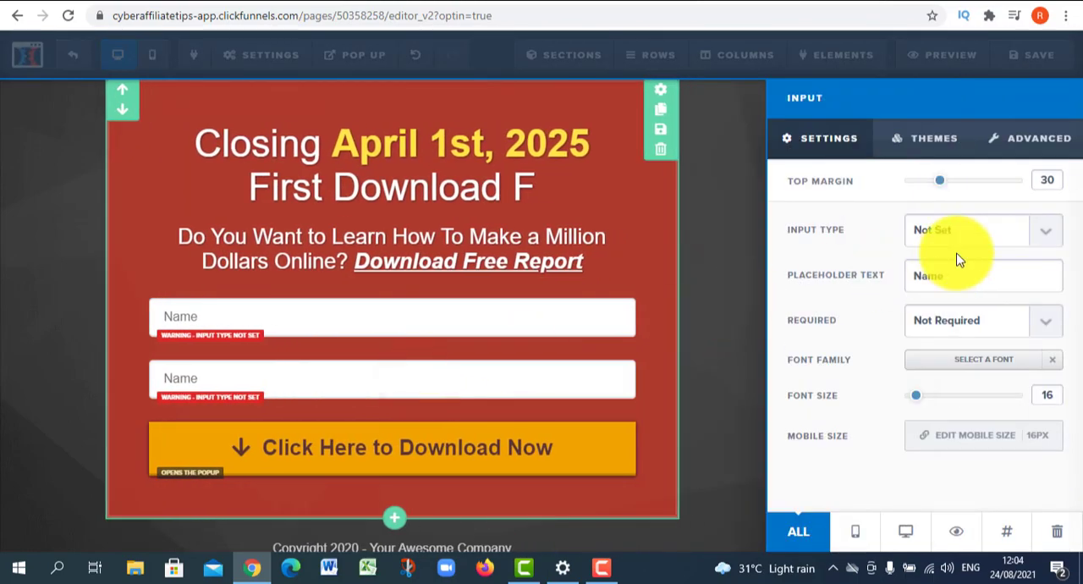
left_click(972, 280)
key("ctrl+a")
type("E")
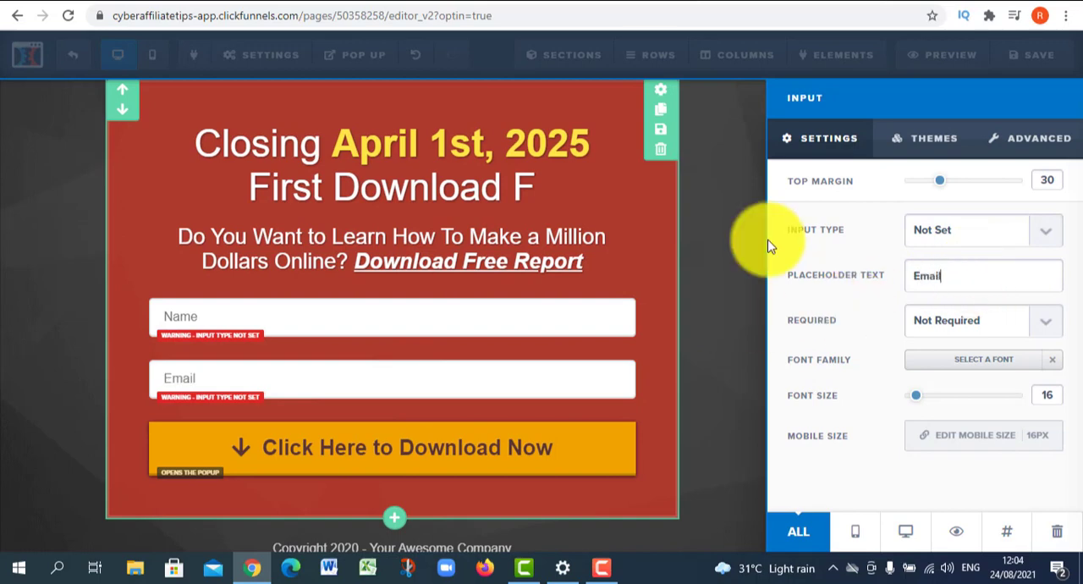
left_click(973, 229)
left_click(961, 314)
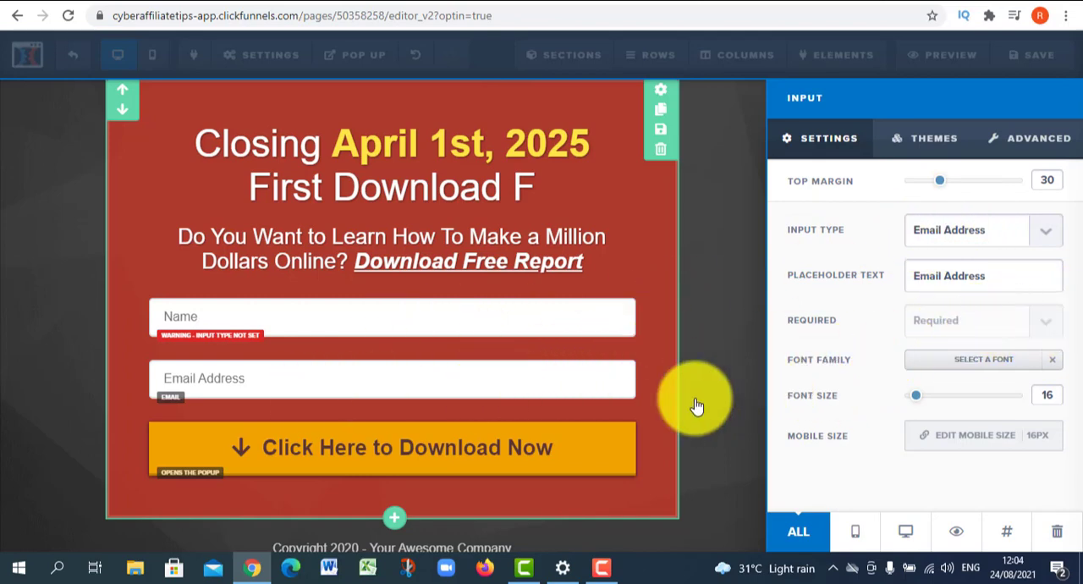
left_click(533, 396)
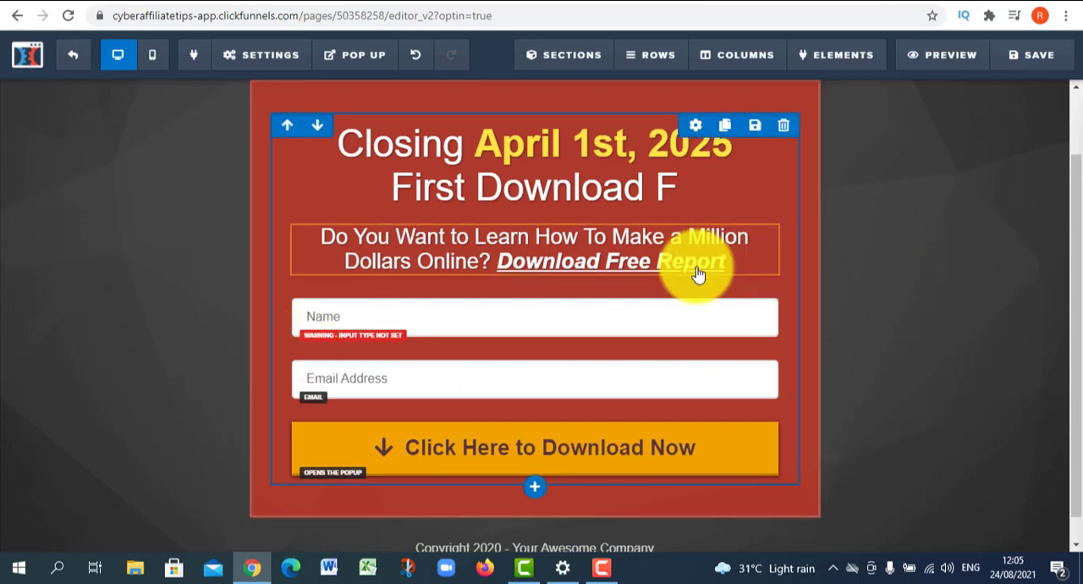
scroll(339, 271, "up", 1)
left_click(165, 314)
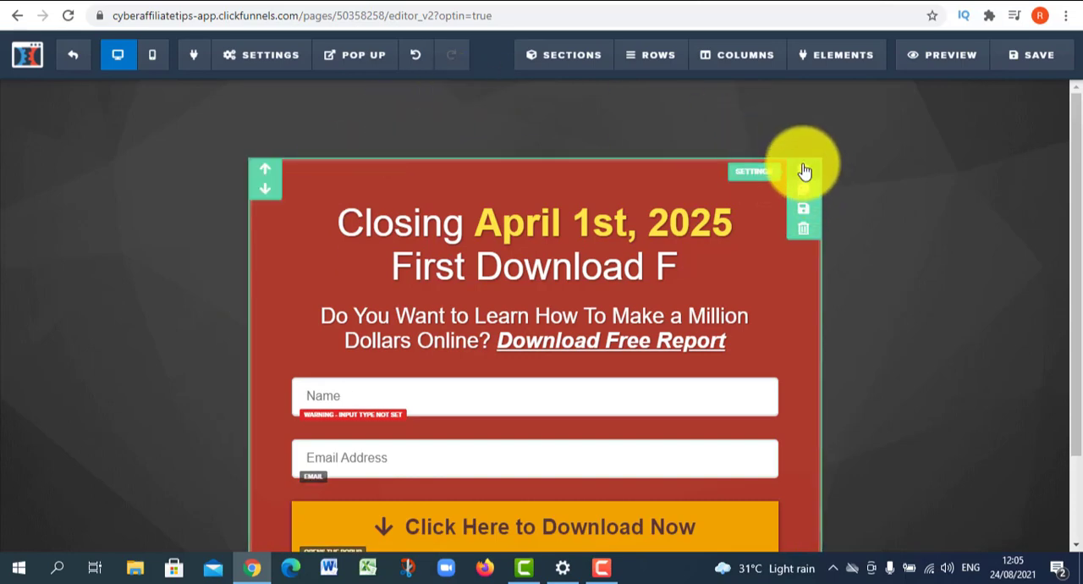
left_click(804, 166)
left_click(962, 436)
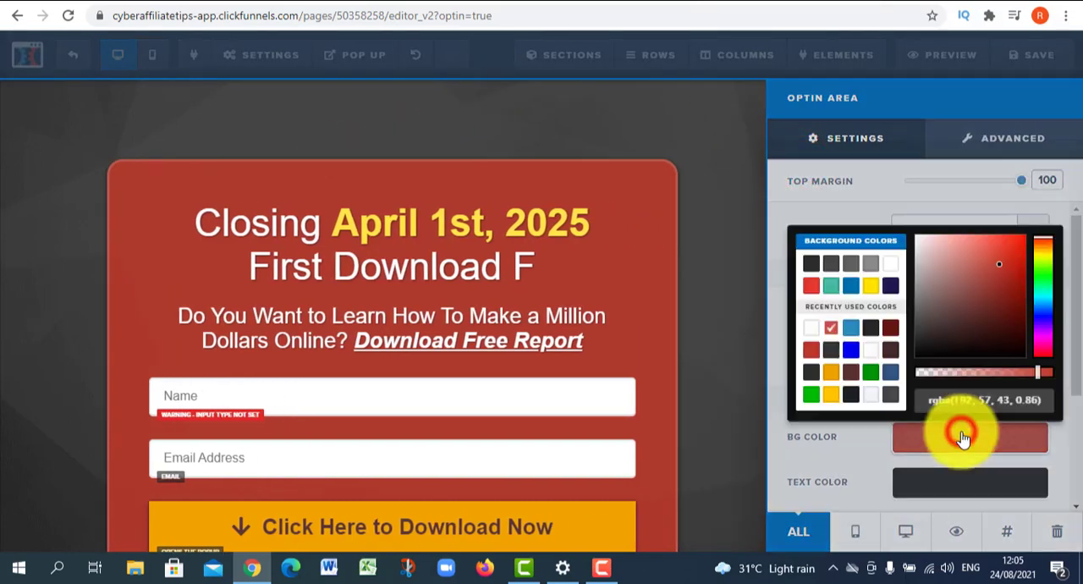
left_click(503, 157)
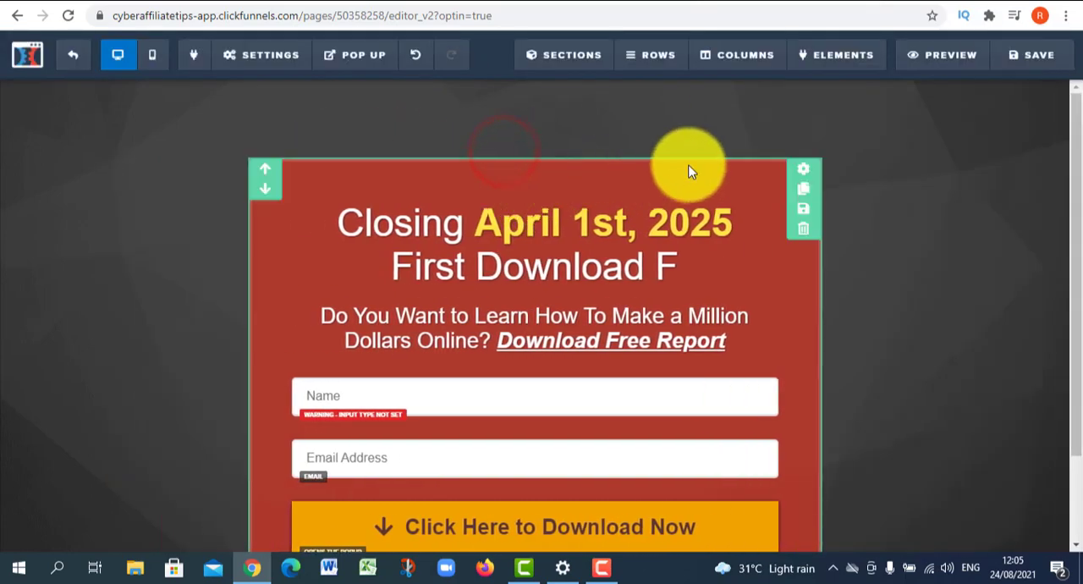
- Change the background color of the Optin Area section to blue #0075b2
left_click(801, 167)
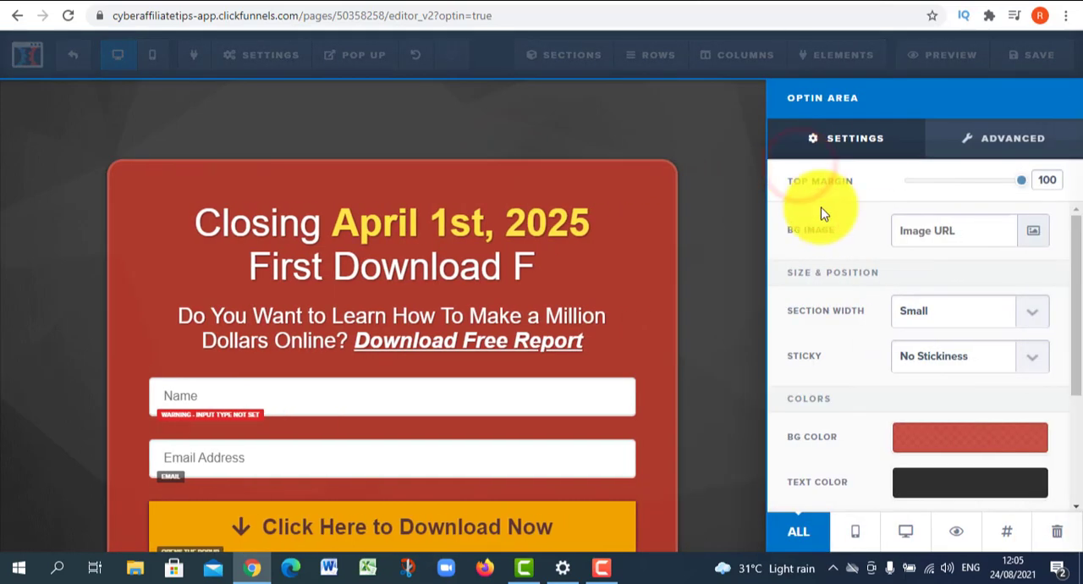
left_click(947, 447)
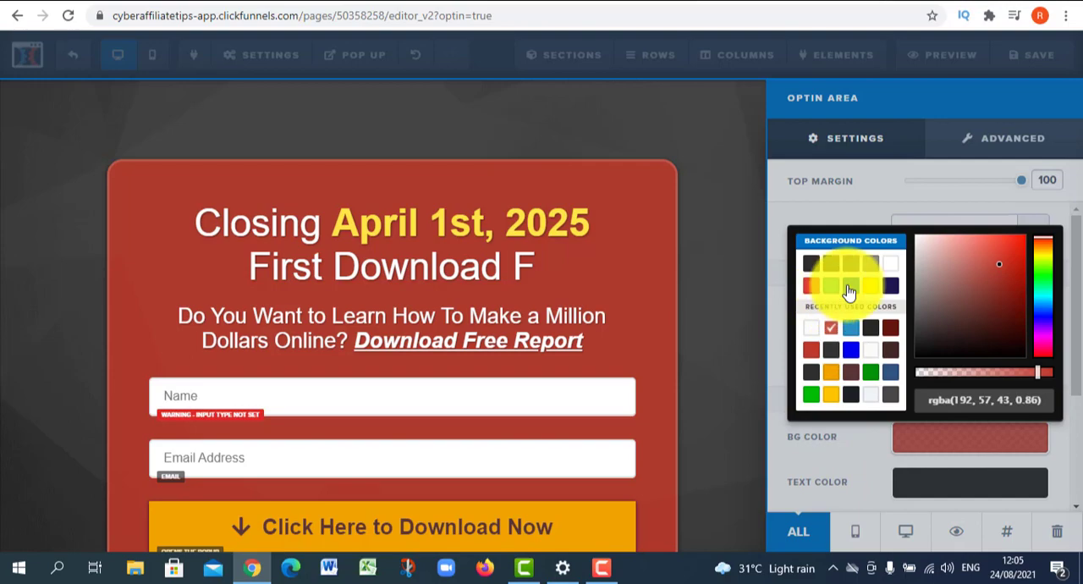
left_click(850, 292)
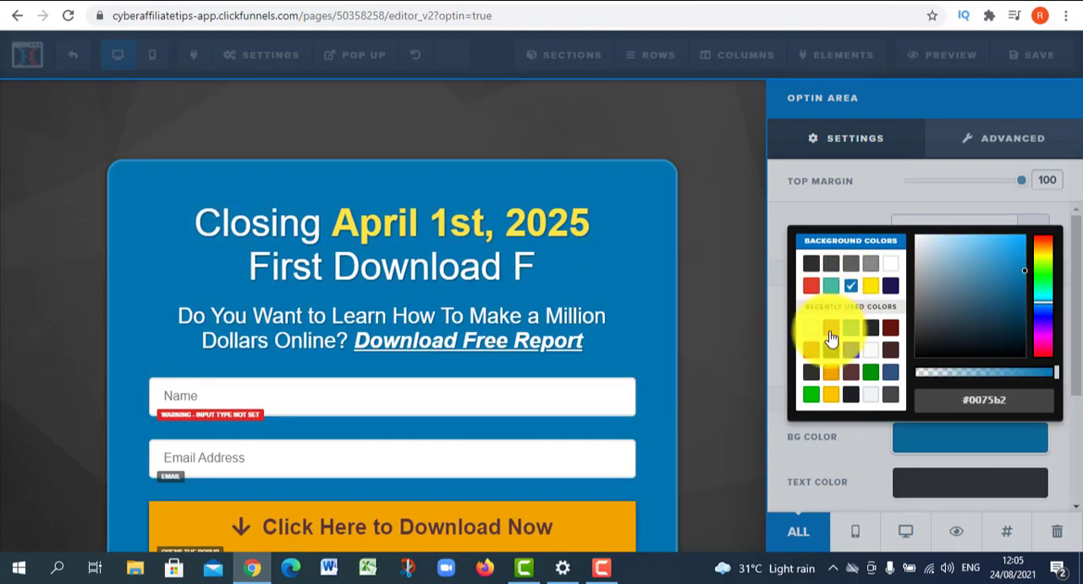
left_click(834, 372)
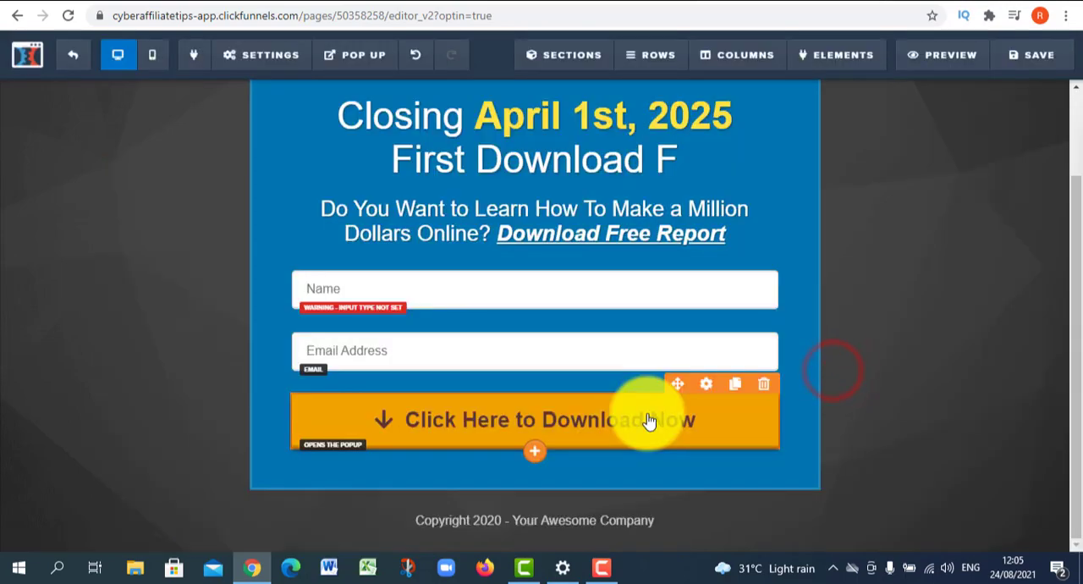
scroll(640, 421, "up", 2)
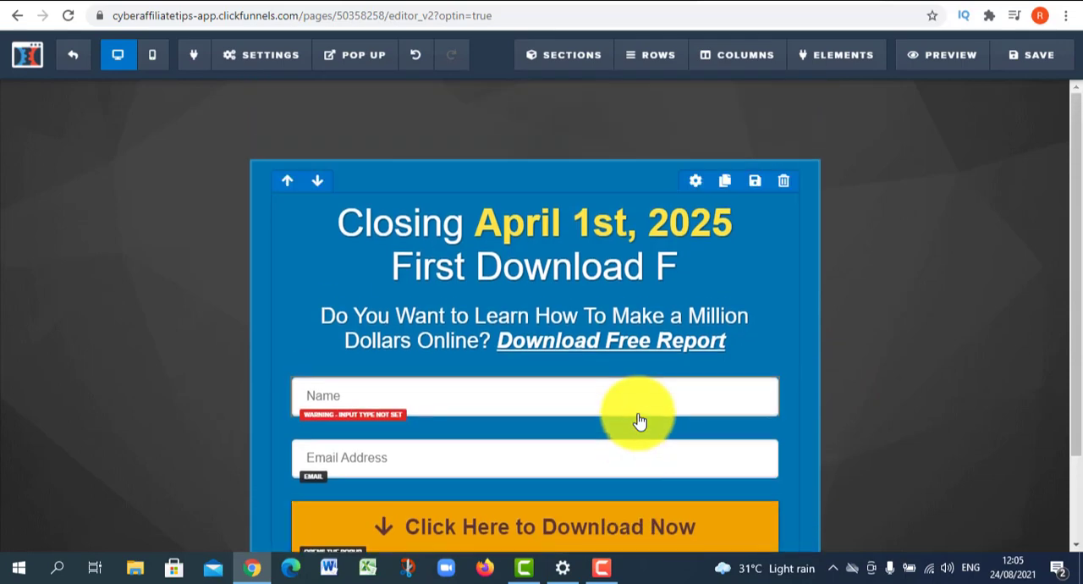
scroll(640, 421, "down", 2)
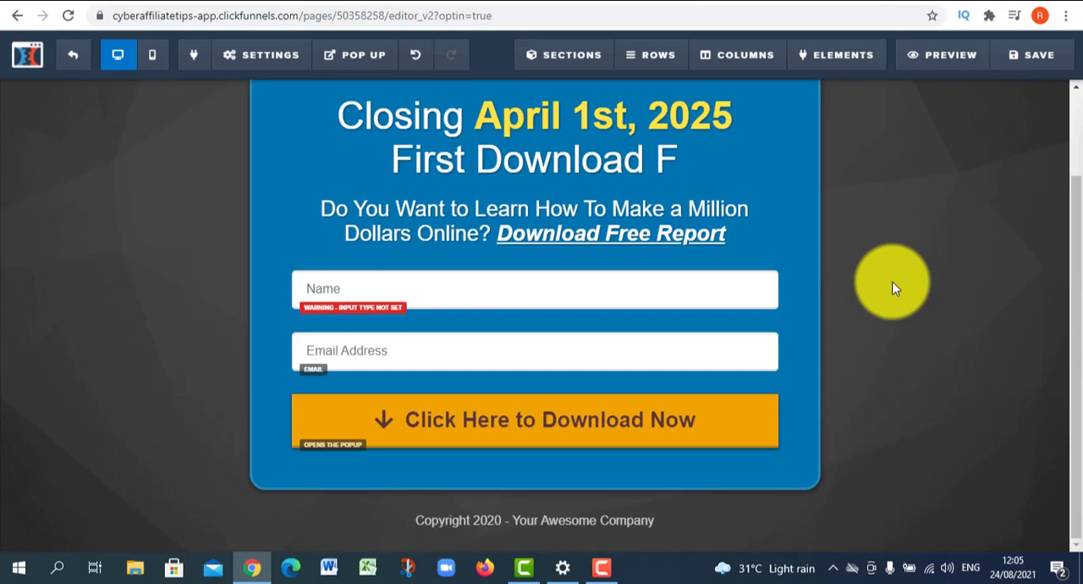
scroll(309, 489, "up", 1)
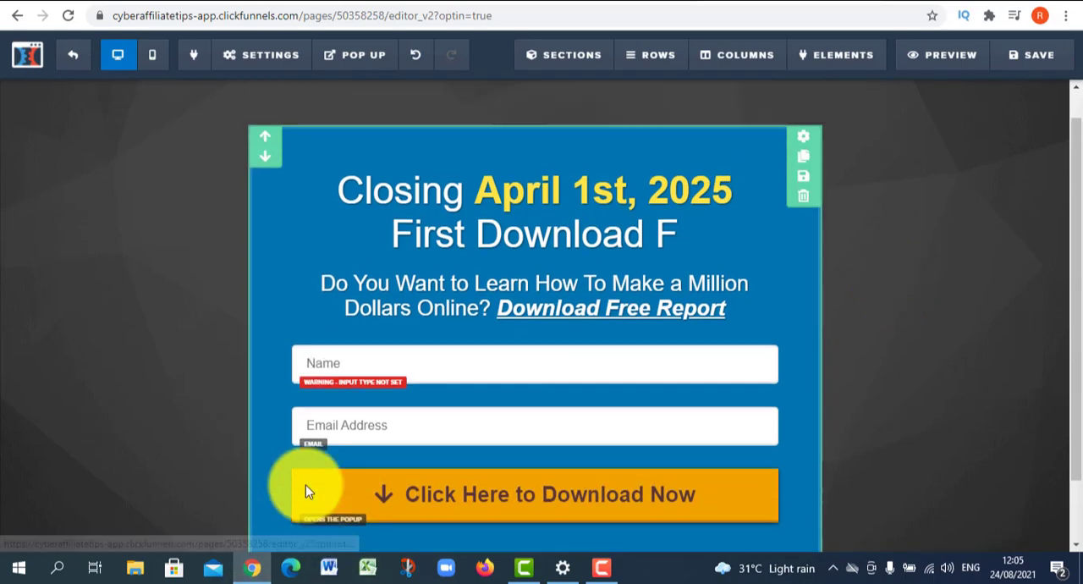
scroll(322, 457, "down", 1)
scroll(390, 271, "up", 1)
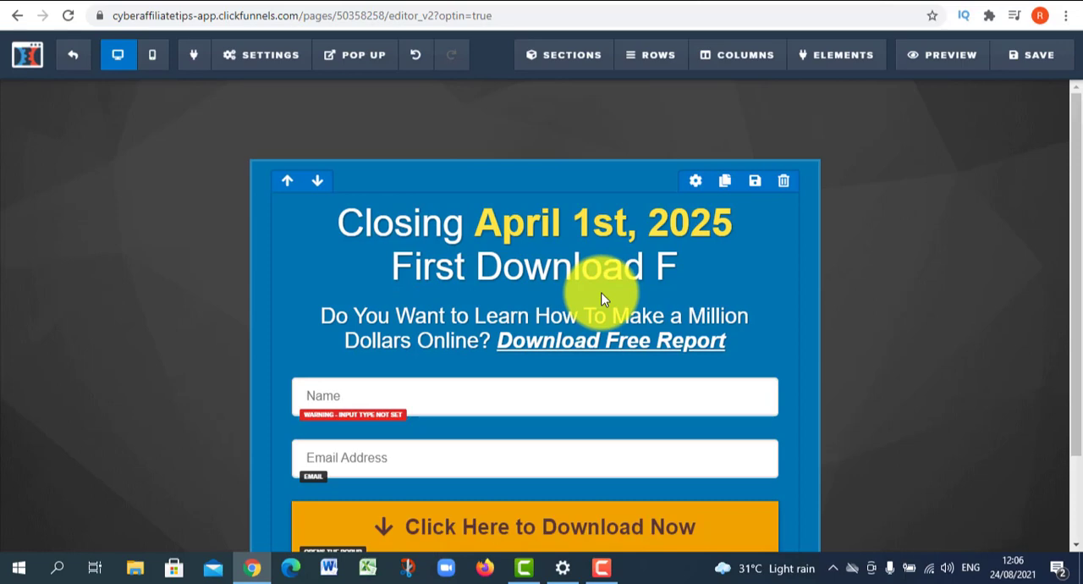
- Replace the headline text with "Struggling to make money online? This FREE report reveals how to get started in no time.."
left_click(651, 260)
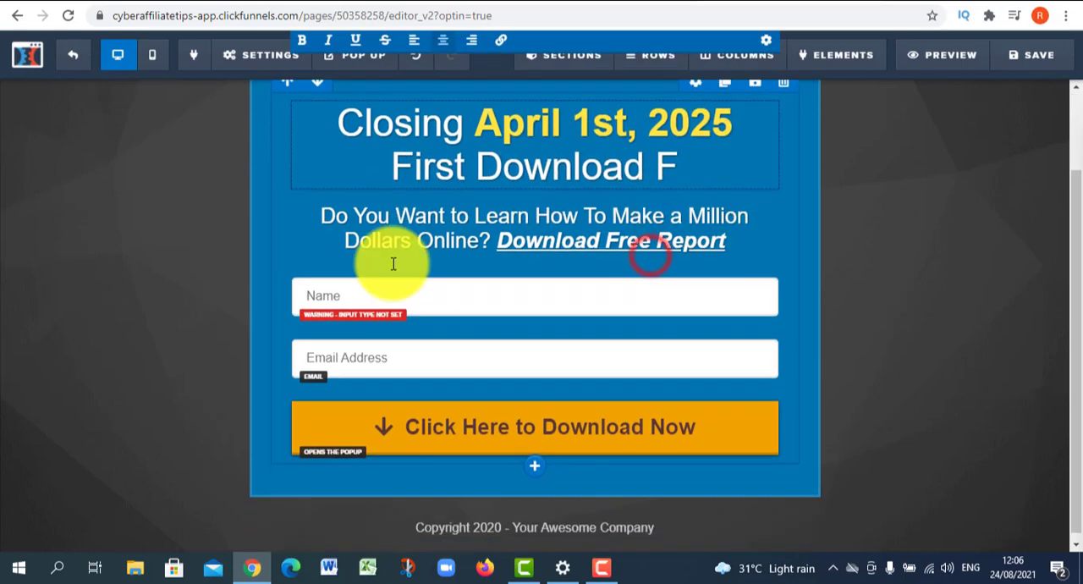
scroll(600, 344, "up", 2)
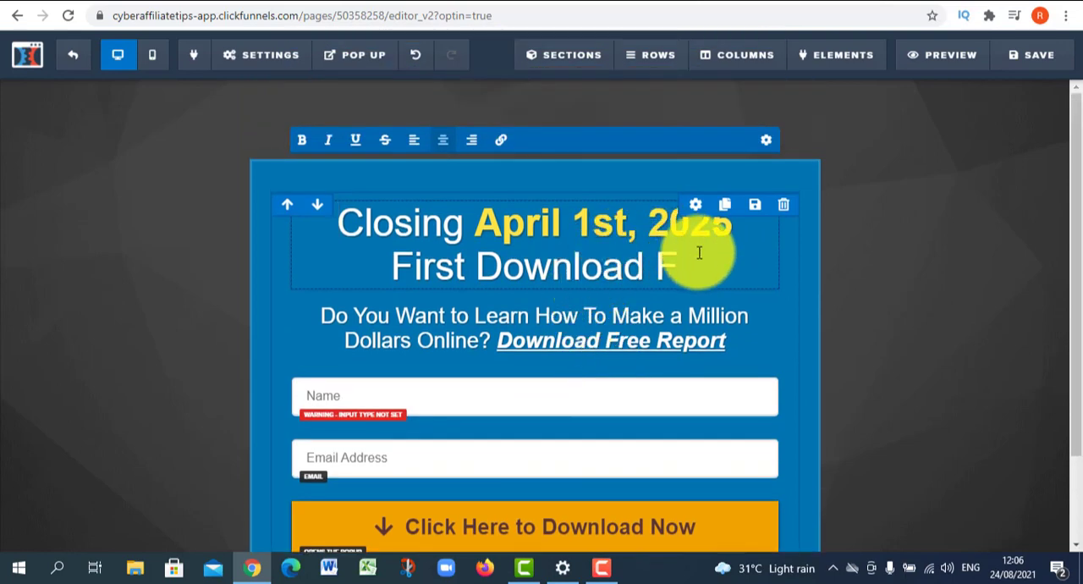
left_click_drag(709, 264, 340, 226)
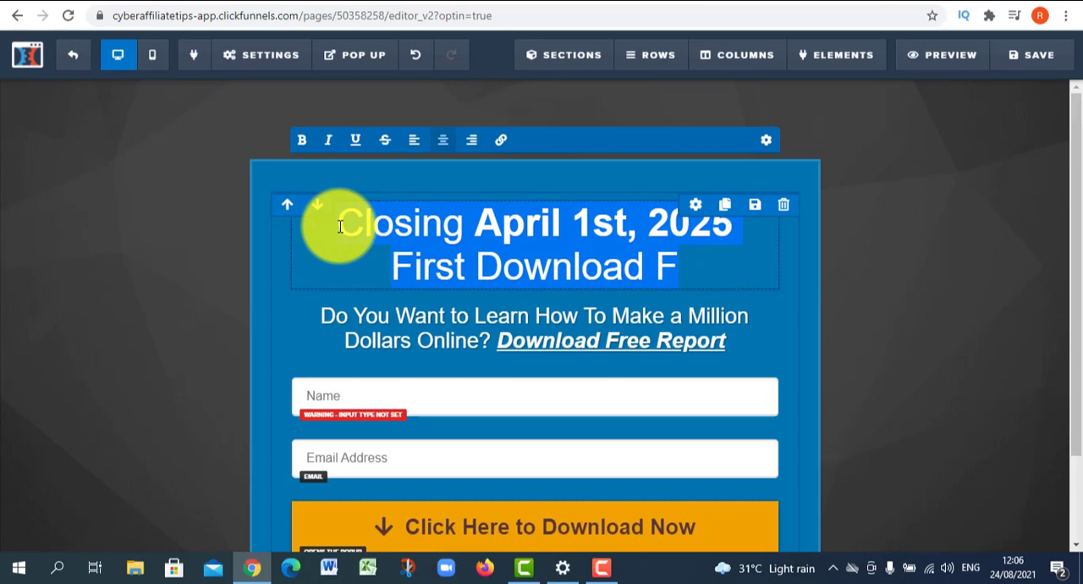
type("St")
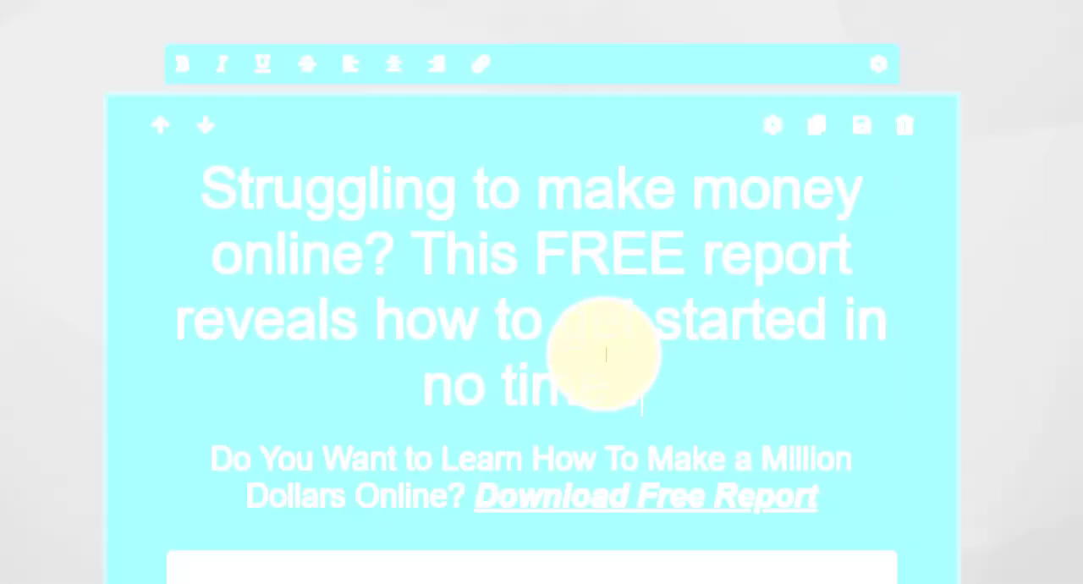
- Replace the subheadline text above the Name field with "FREE Book Download below"
scroll(508, 347, "down", 3)
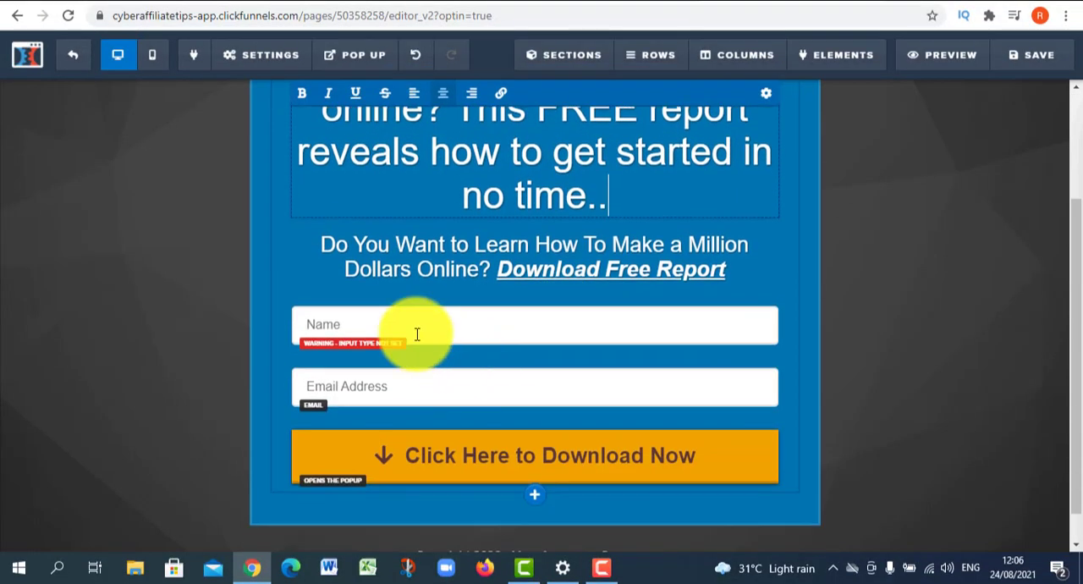
scroll(389, 322, "up", 2)
left_click(367, 314)
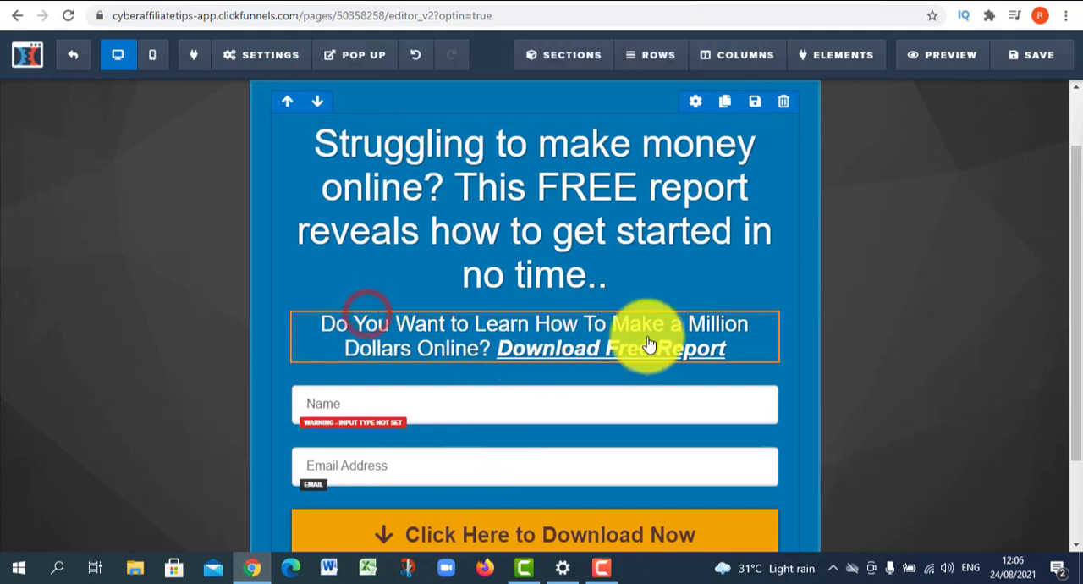
left_click(741, 344)
left_click_drag(743, 349, 318, 330)
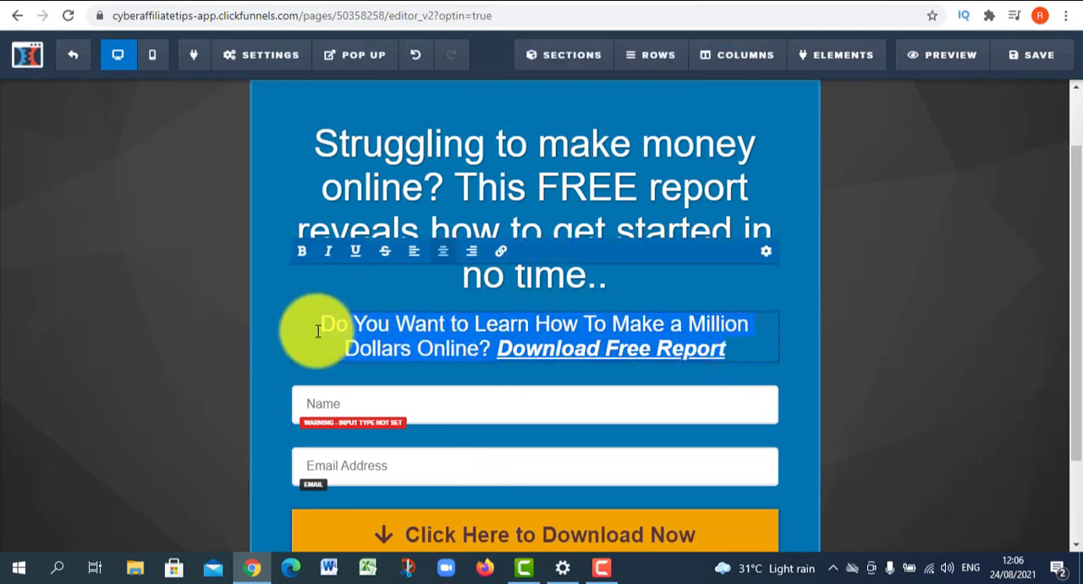
type("FREE Book Download below")
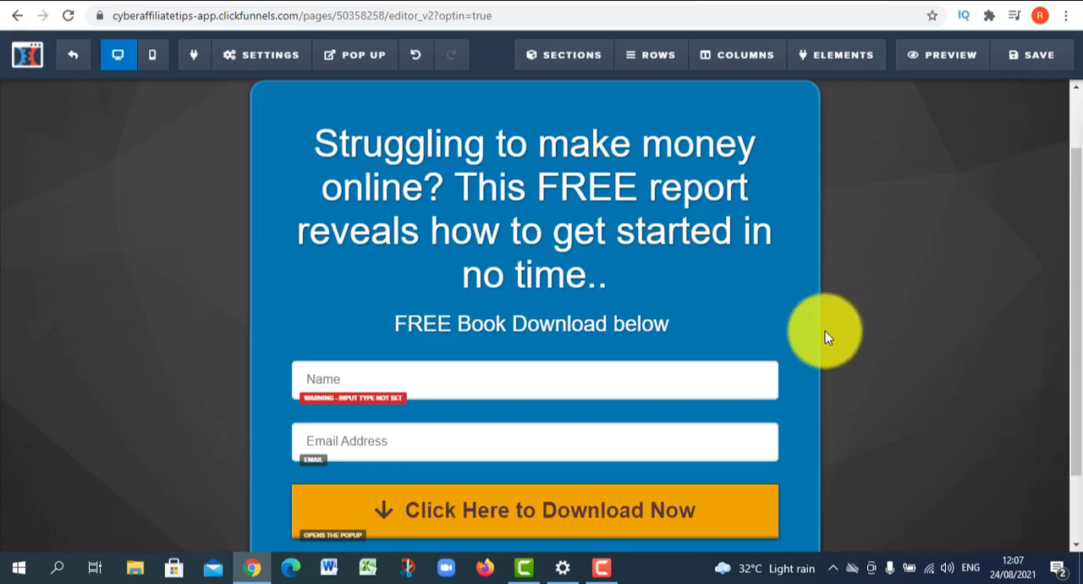
scroll(546, 339, "down", 1)
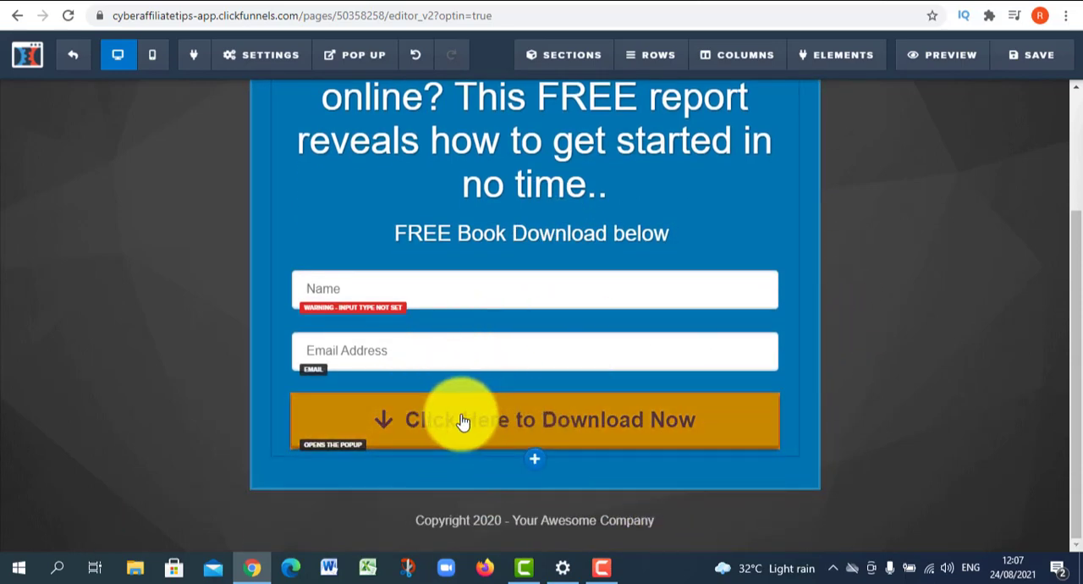
scroll(592, 415, "up", 1)
scroll(604, 491, "down", 1)
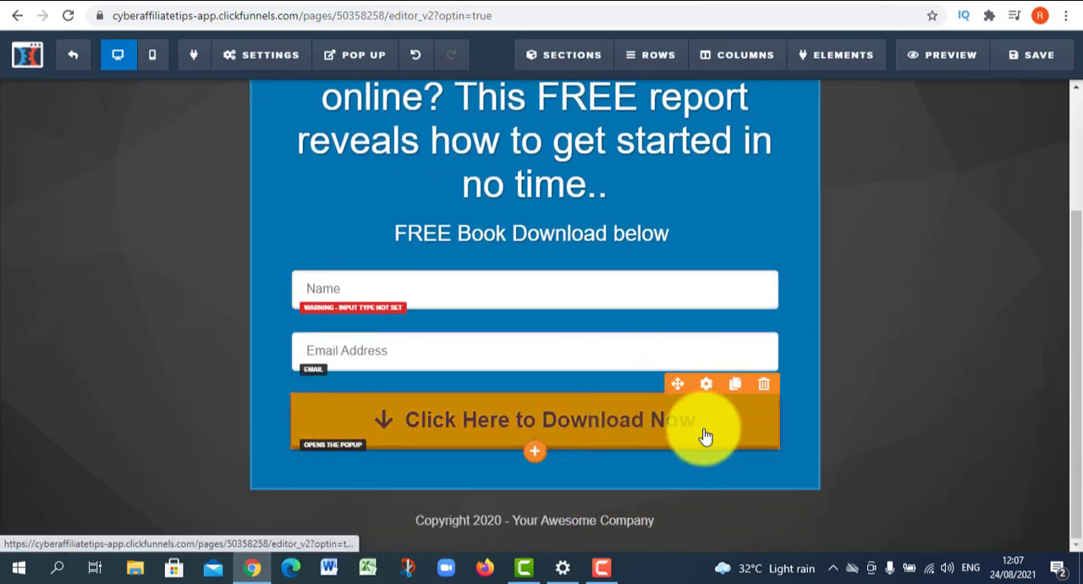
- Replace the text of the orange download button below the Email Address field with "GIVE ME ACCESS"
left_click(707, 383)
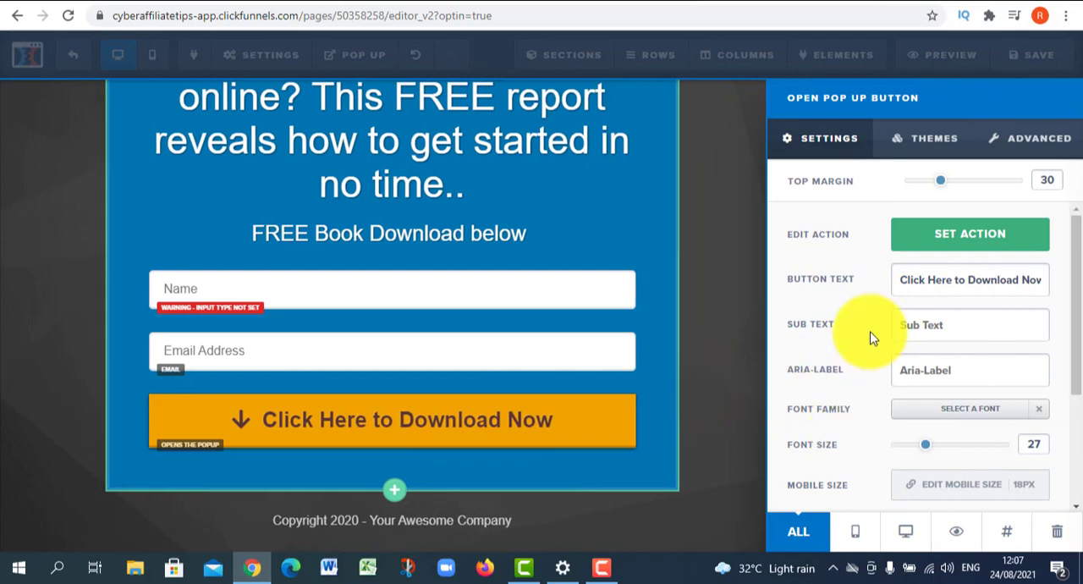
scroll(880, 356, "down", 1)
scroll(888, 339, "up", 1)
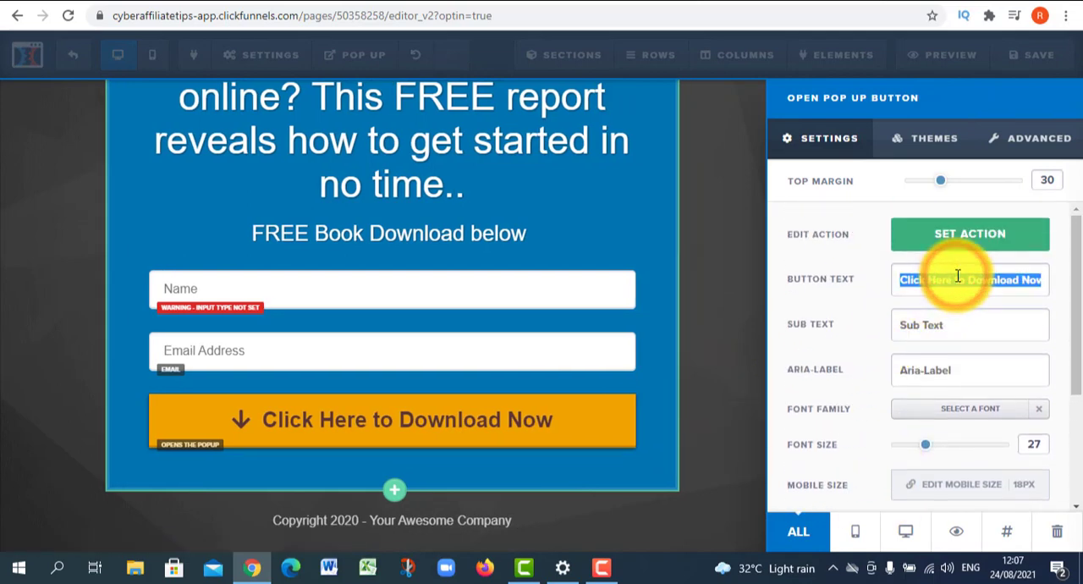
type("GIVE ME ACCESS")
- Set the GIVE ME ACCESS button's background color to green #009304 and its text color to white
scroll(979, 430, "down", 2)
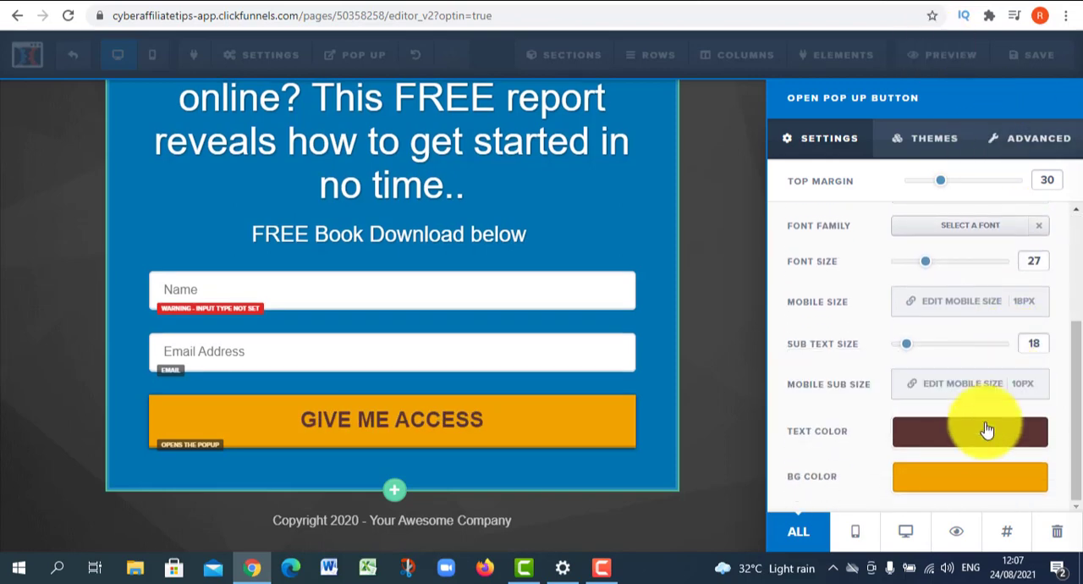
left_click(951, 482)
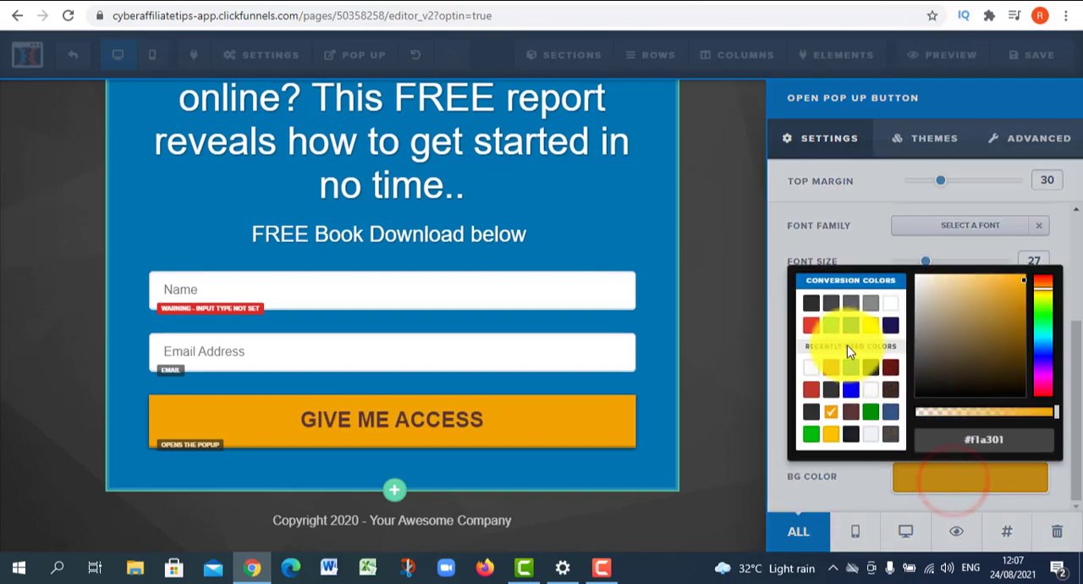
left_click(869, 416)
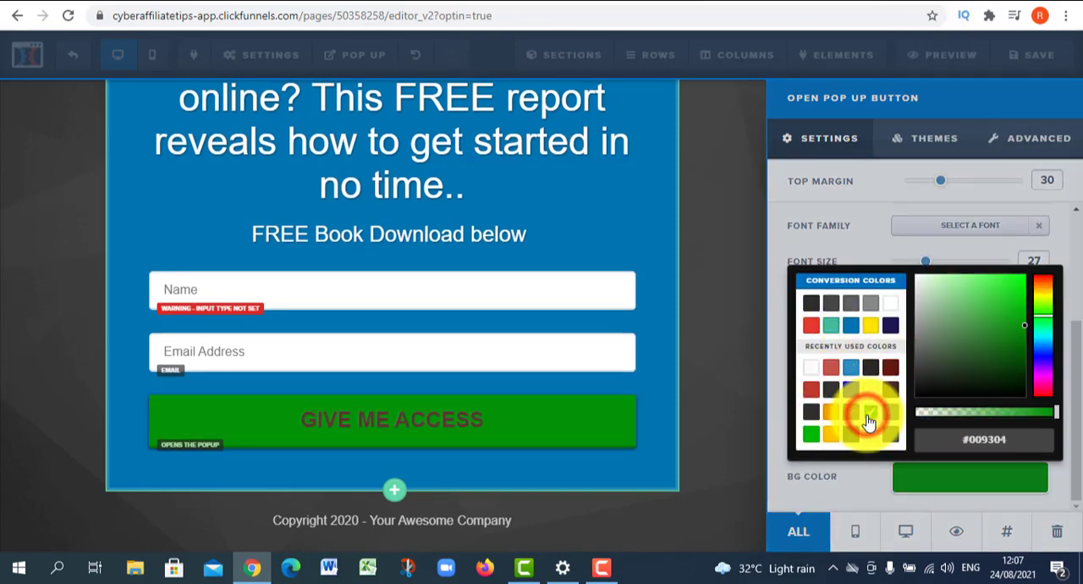
left_click(819, 477)
left_click(938, 444)
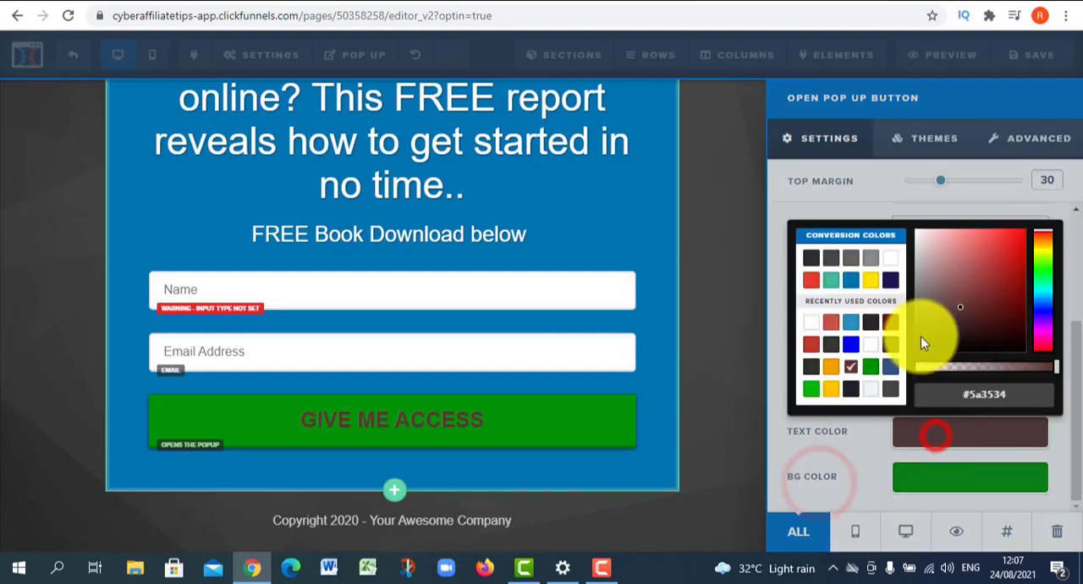
left_click(891, 259)
left_click(780, 355)
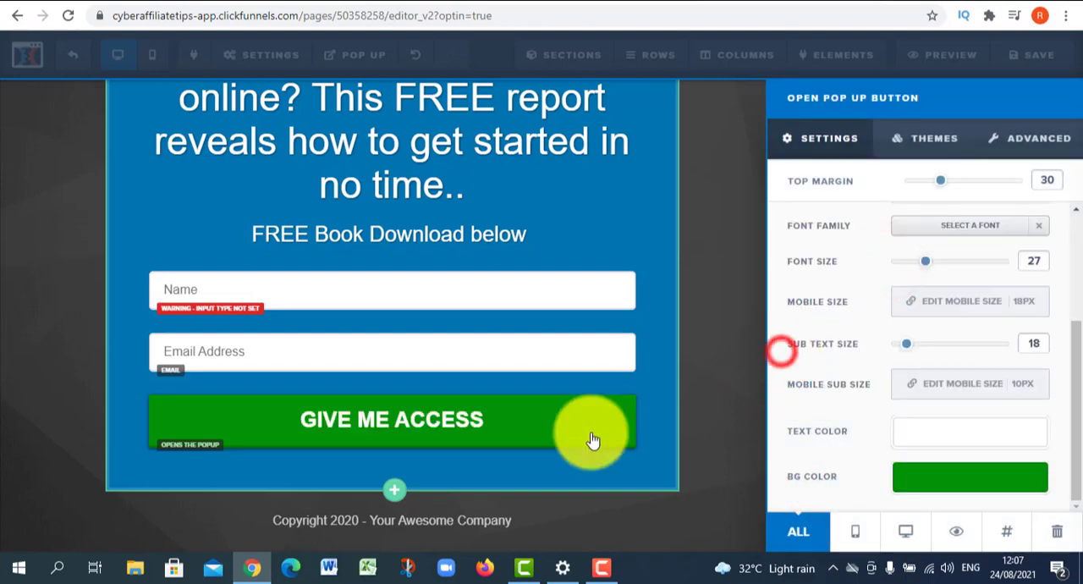
left_click(512, 421)
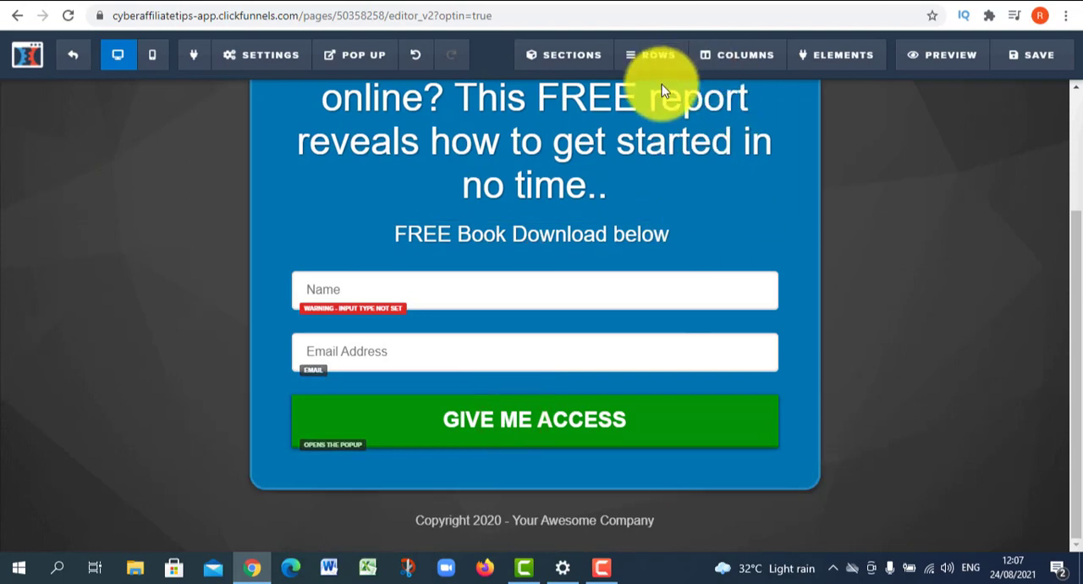
- Delete the copyright footer text below the opt-in box
scroll(550, 212, "up", 3)
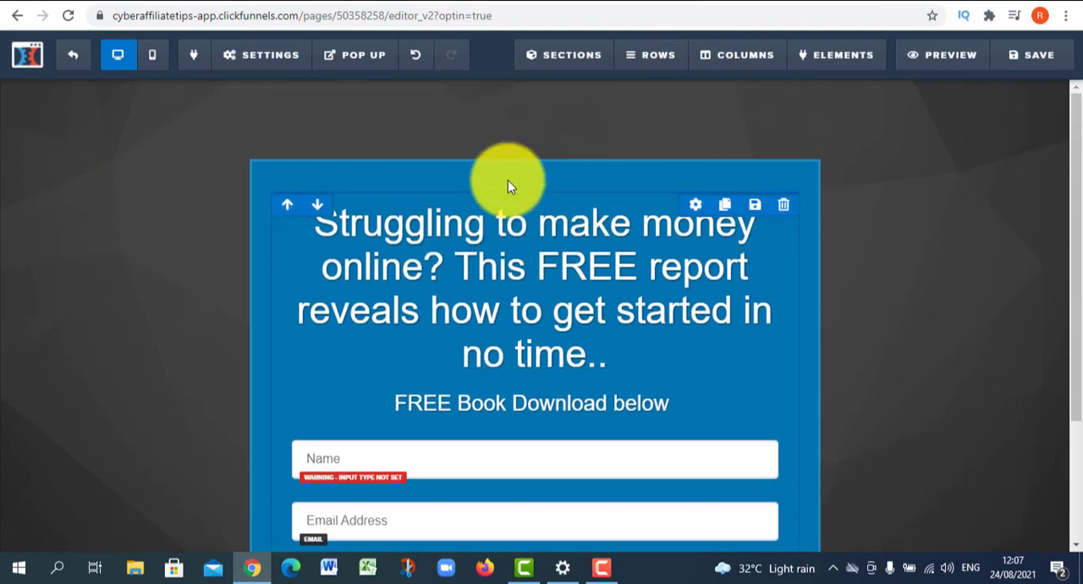
scroll(398, 354, "down", 3)
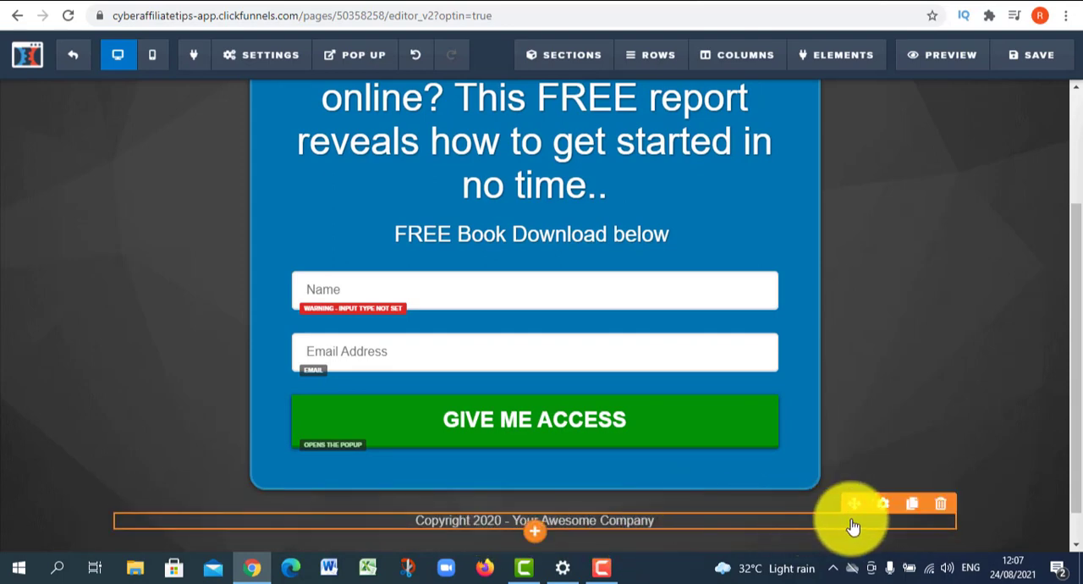
left_click(940, 504)
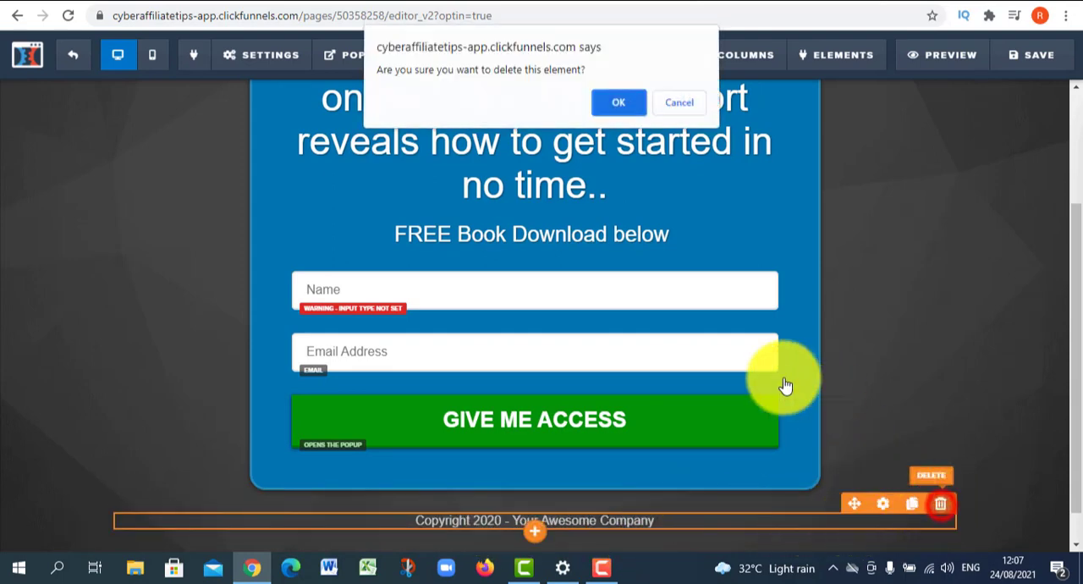
left_click(615, 105)
- Delete the Name and Email Address fields above the GIVE ME ACCESS button
scroll(745, 301, "up", 2)
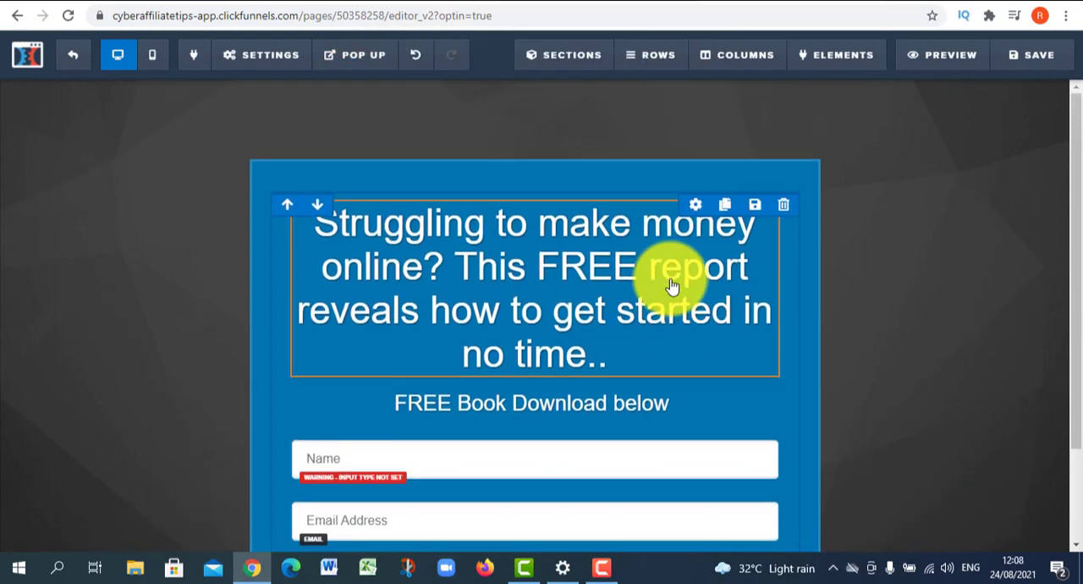
scroll(643, 381, "down", 1)
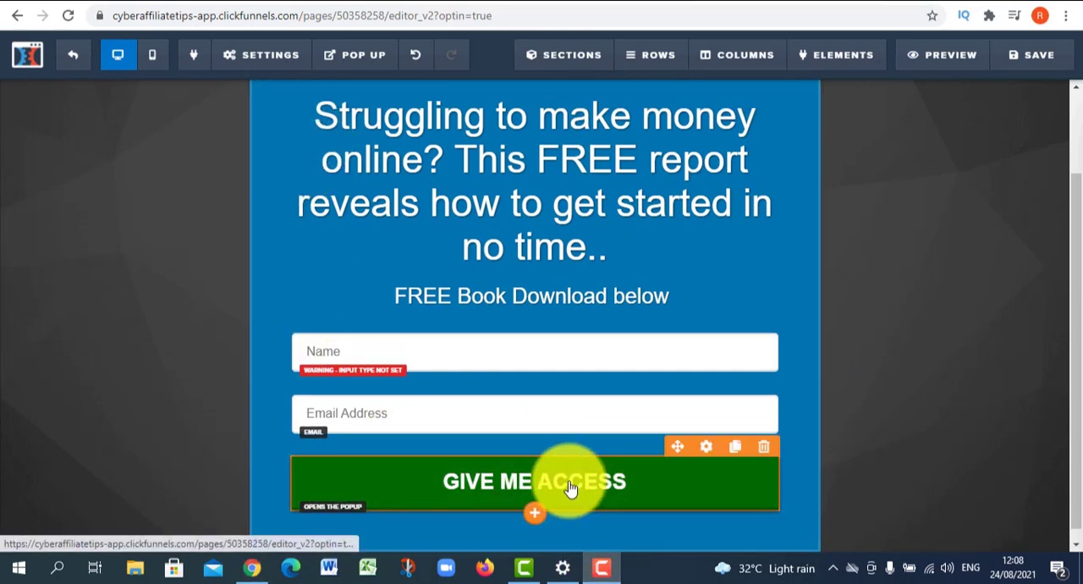
left_click(765, 385)
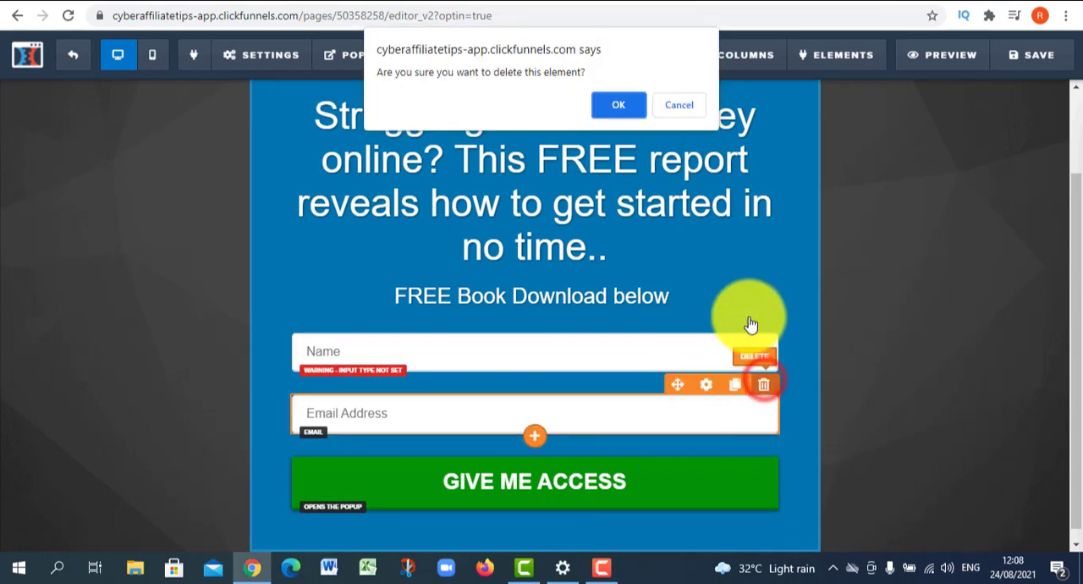
left_click(618, 99)
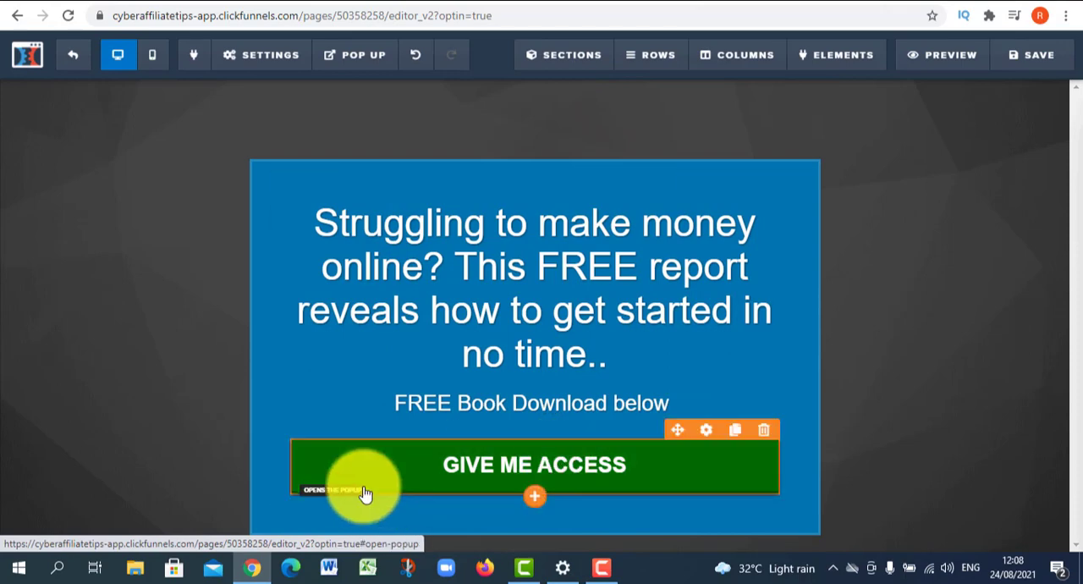
- Review the actions that can be assigned to the GIVE ME ACCESS button
left_click(703, 429)
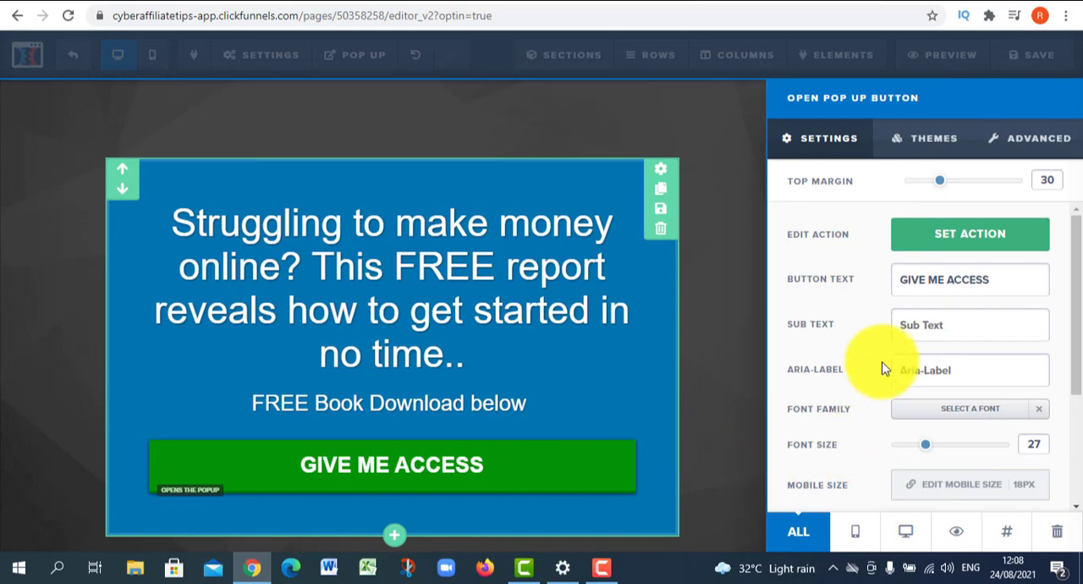
scroll(885, 368, "down", 3)
scroll(880, 387, "up", 3)
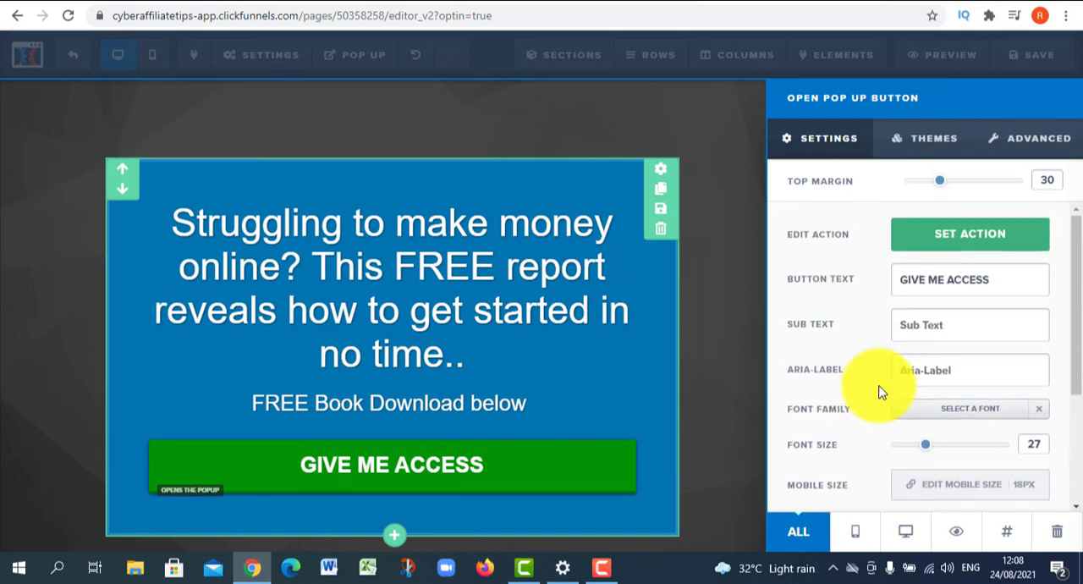
left_click(909, 253)
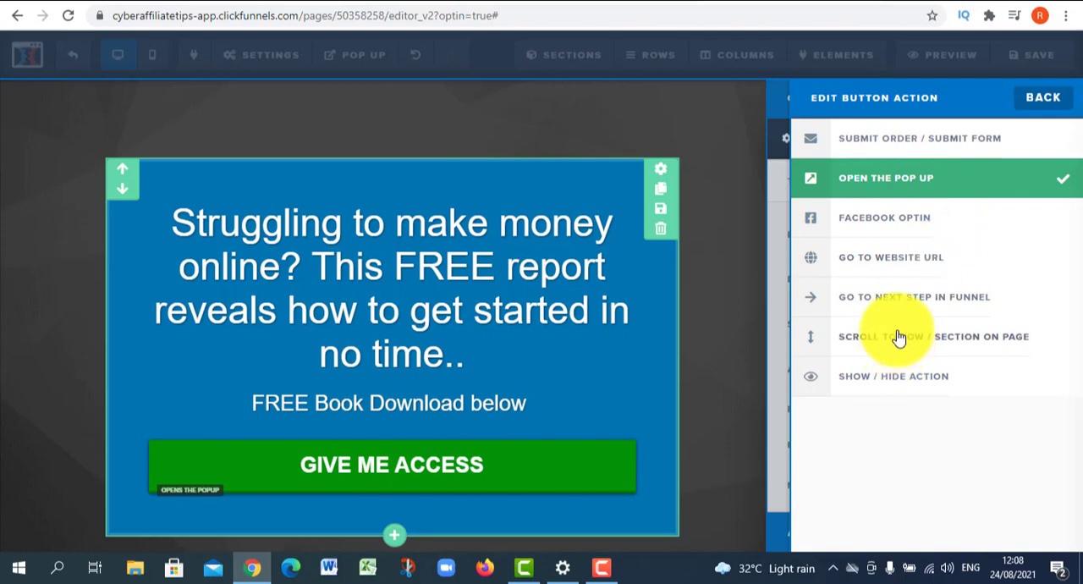
left_click(702, 383)
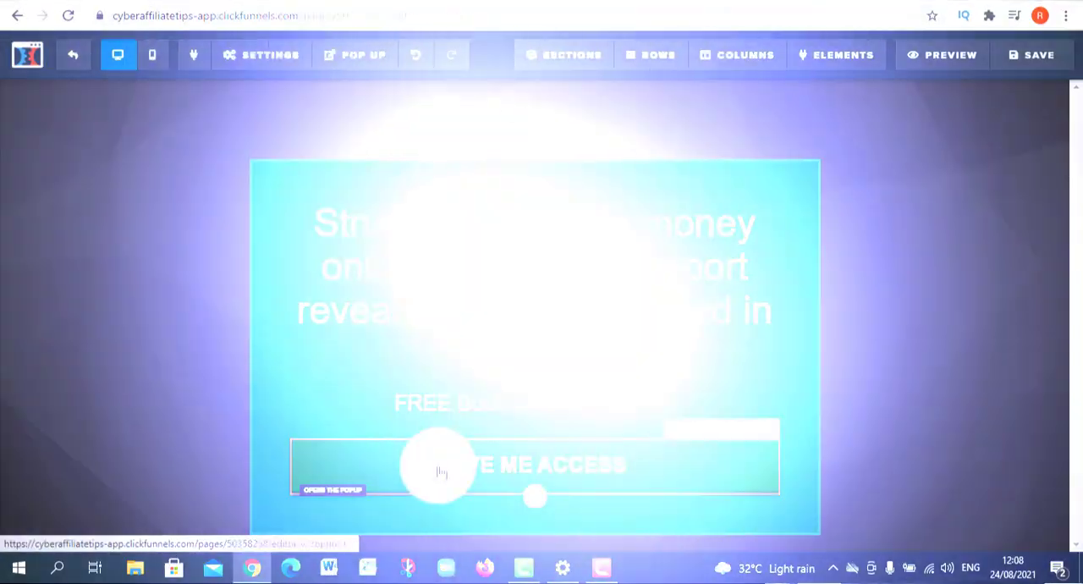
- Examine the On Submit Go To redirect field in the page's general settings
left_click(261, 54)
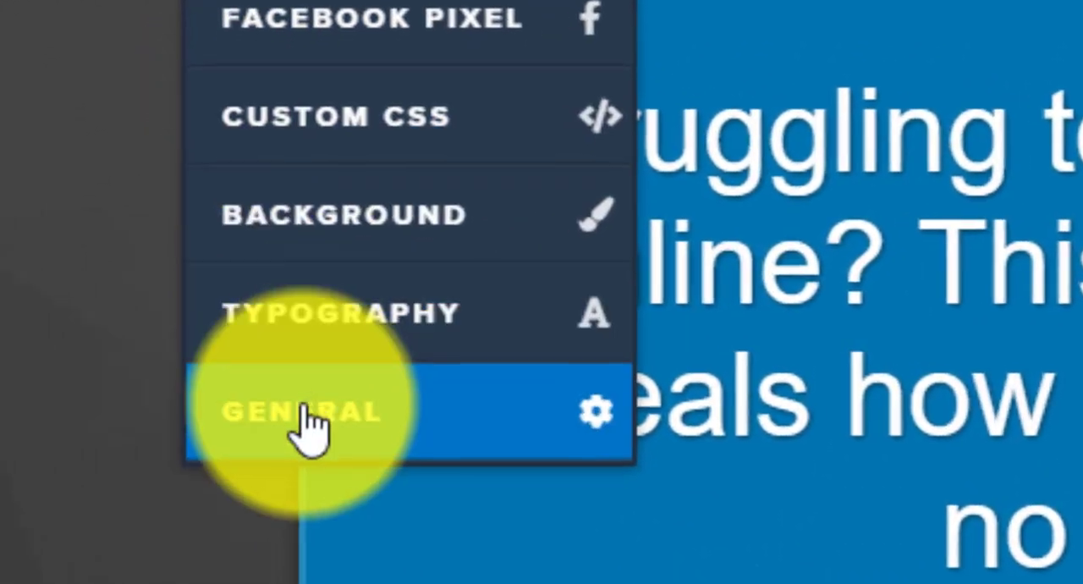
left_click(254, 321)
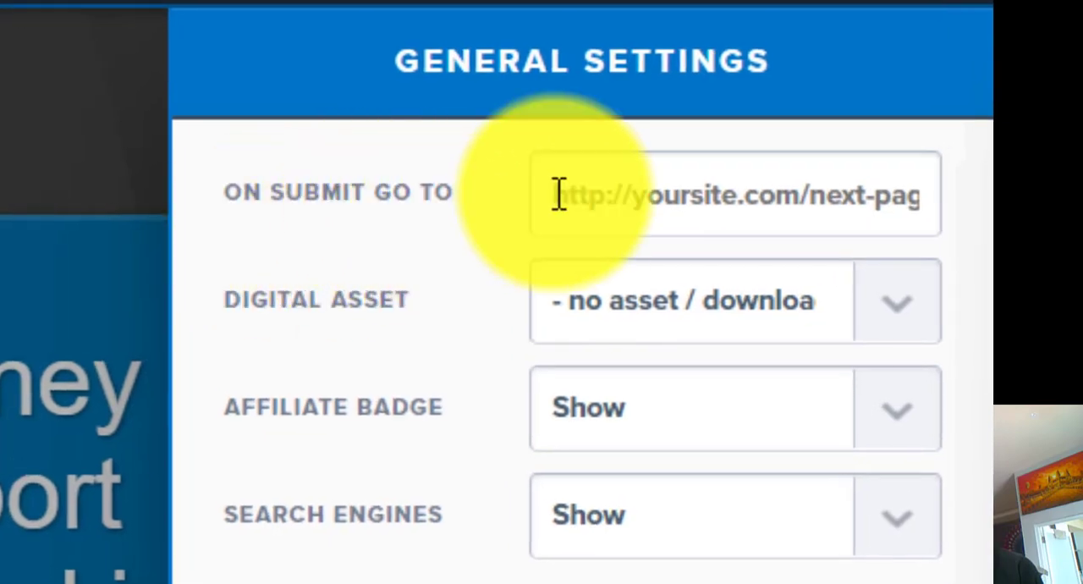
left_click(699, 211)
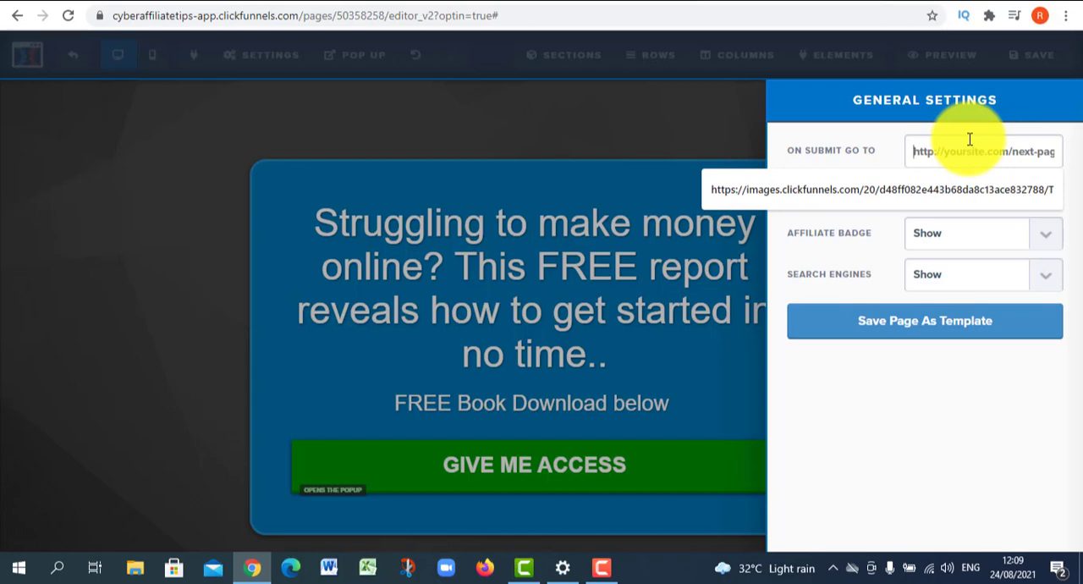
left_click(970, 139)
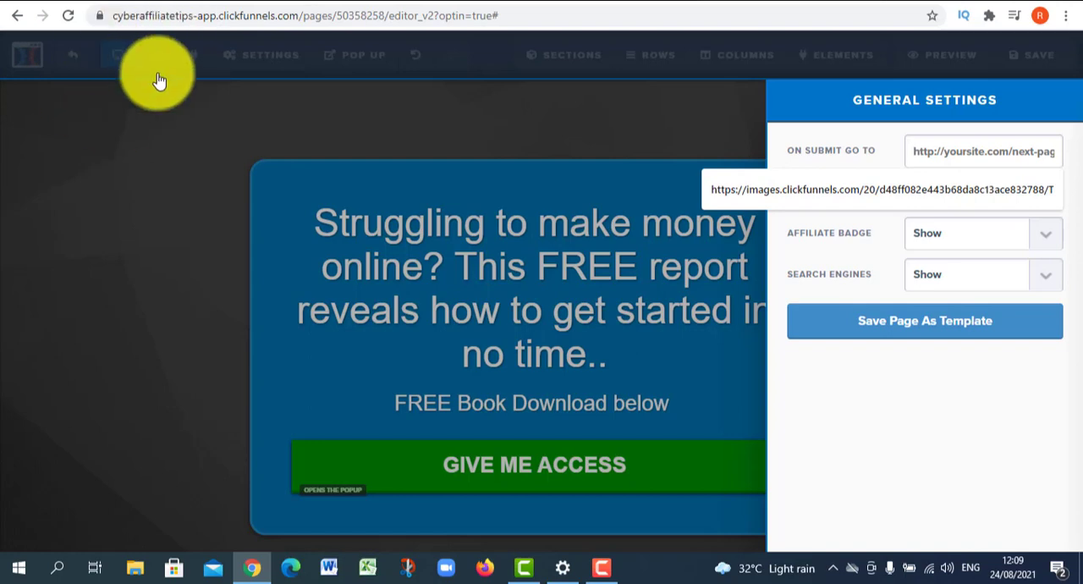
left_click(472, 329)
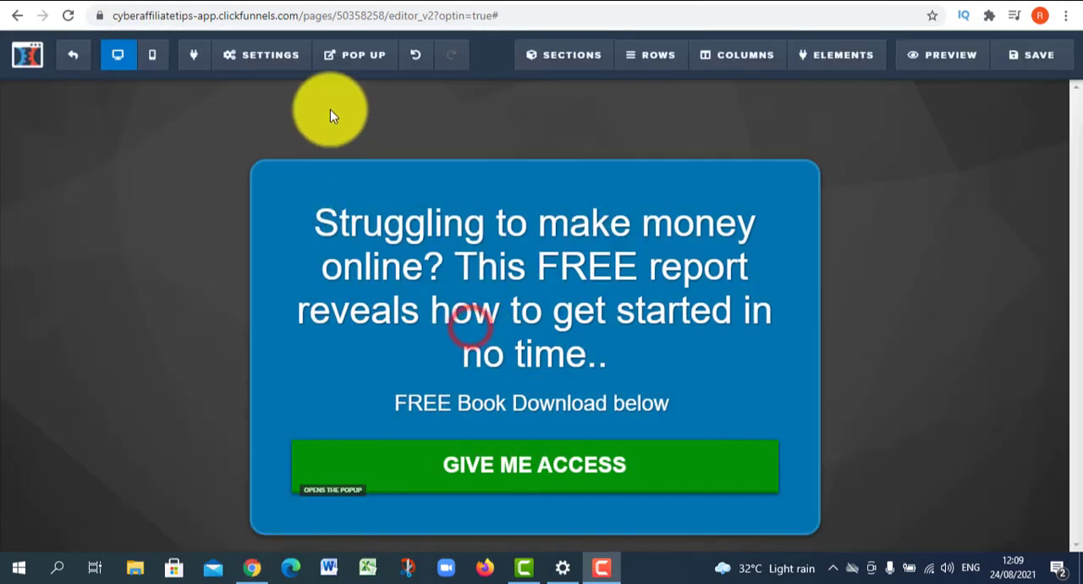
- Show the page's pop-up and replace its headline with "Please input your best email address"
mouse_move(378, 65)
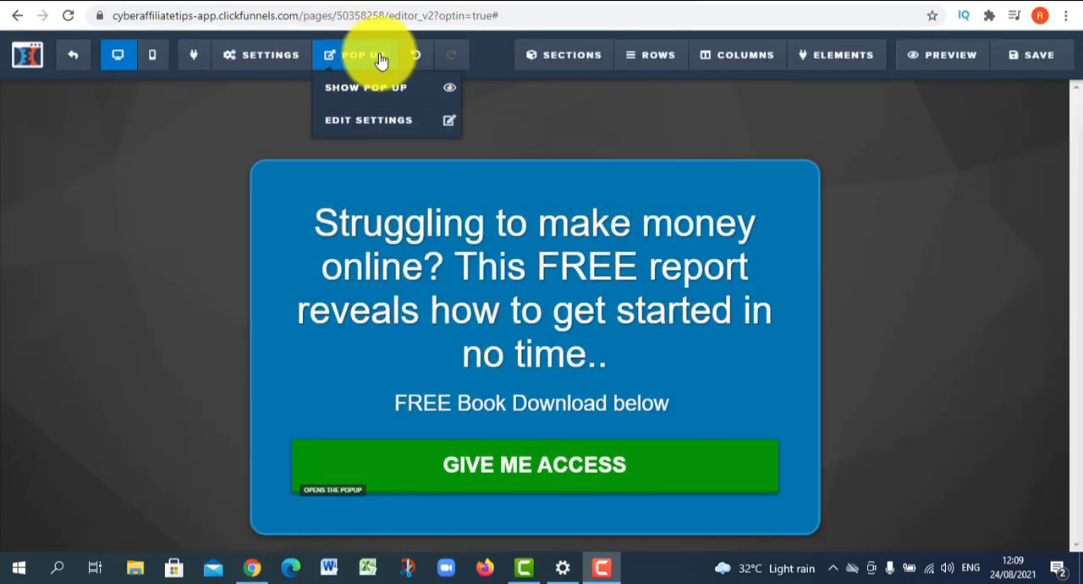
left_click(322, 138)
mouse_move(354, 59)
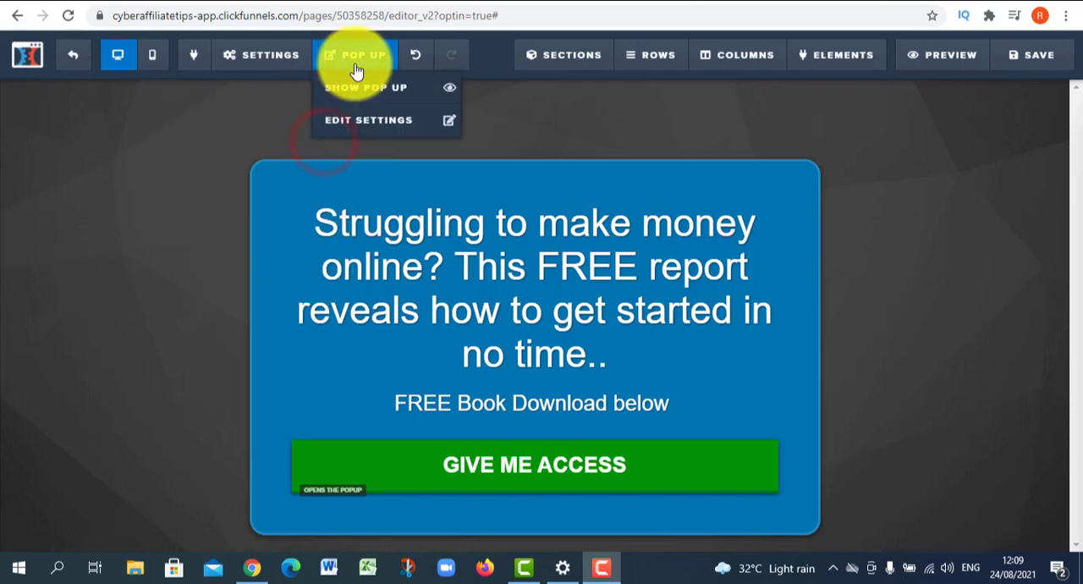
left_click(360, 96)
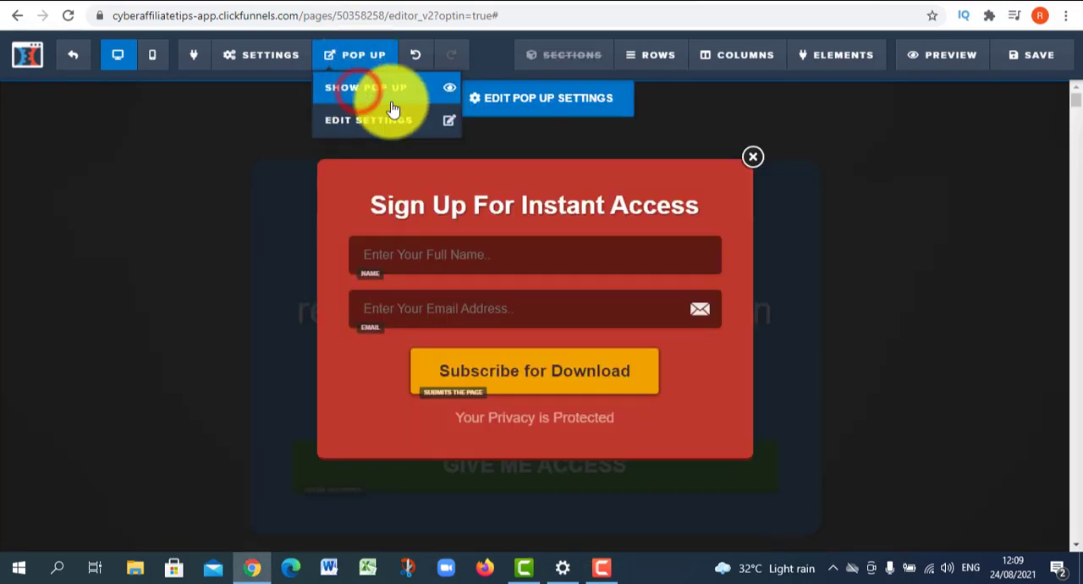
left_click(283, 270)
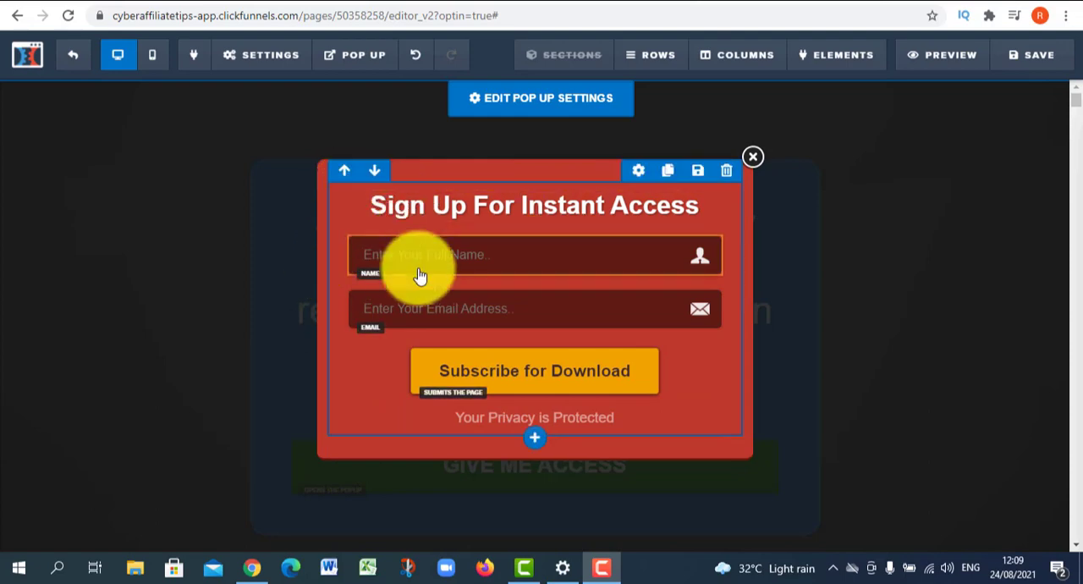
left_click(464, 217)
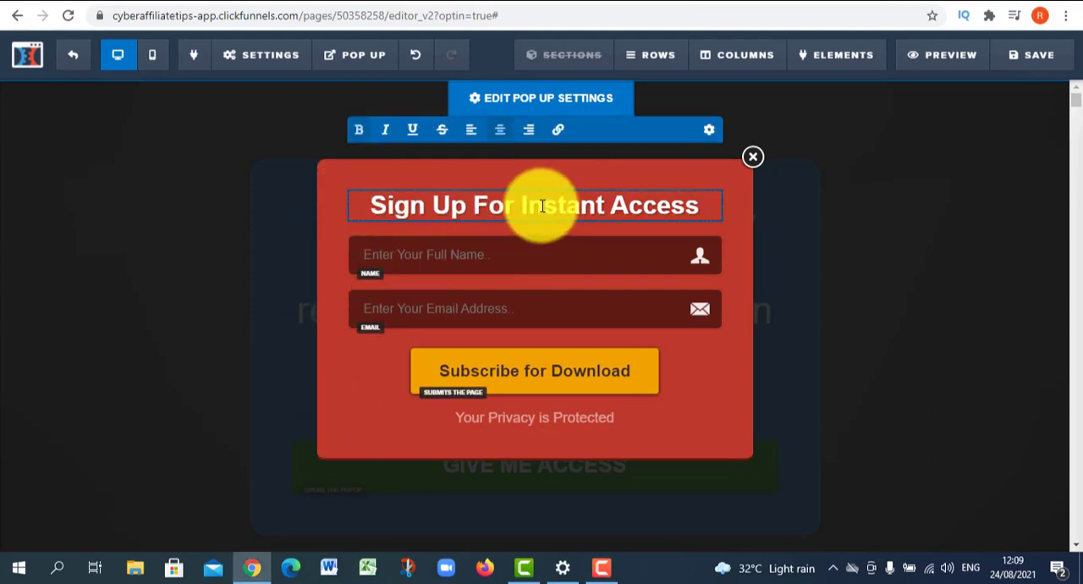
triple_click(643, 205)
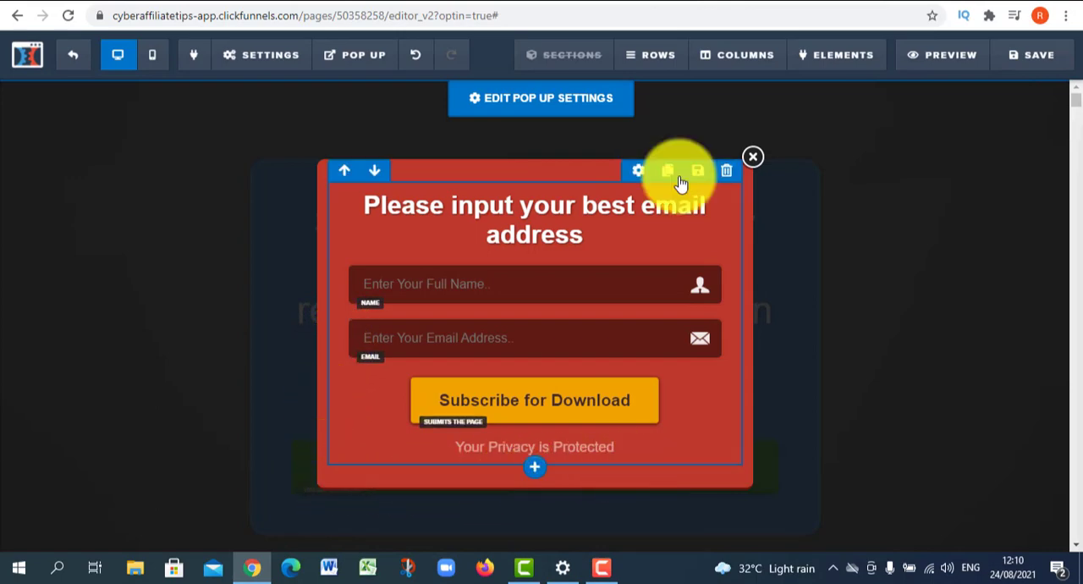
- Change the pop-up's background color to the blue used for the opt-in box
mouse_move(360, 59)
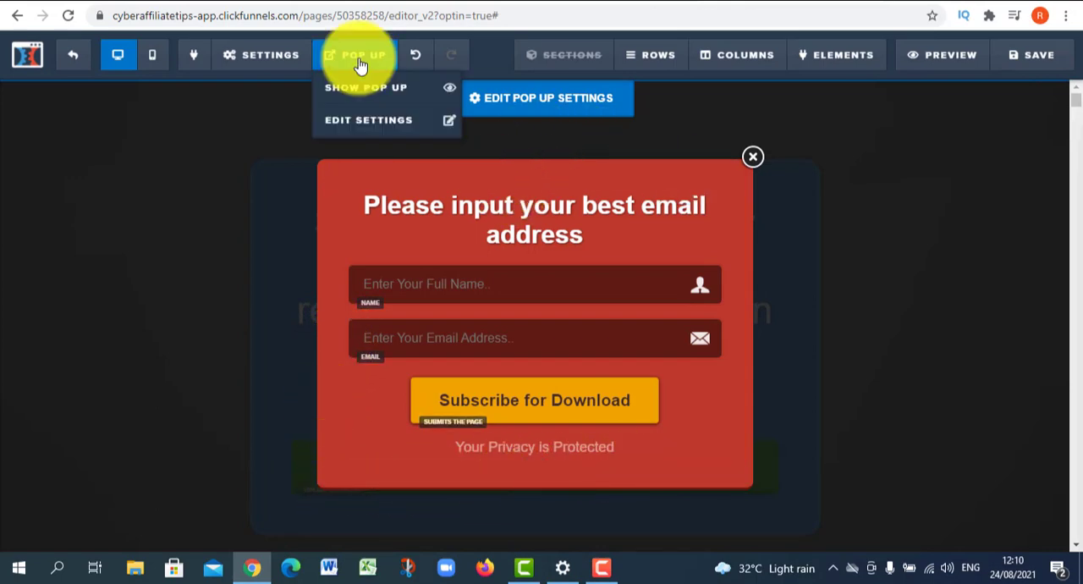
left_click(372, 120)
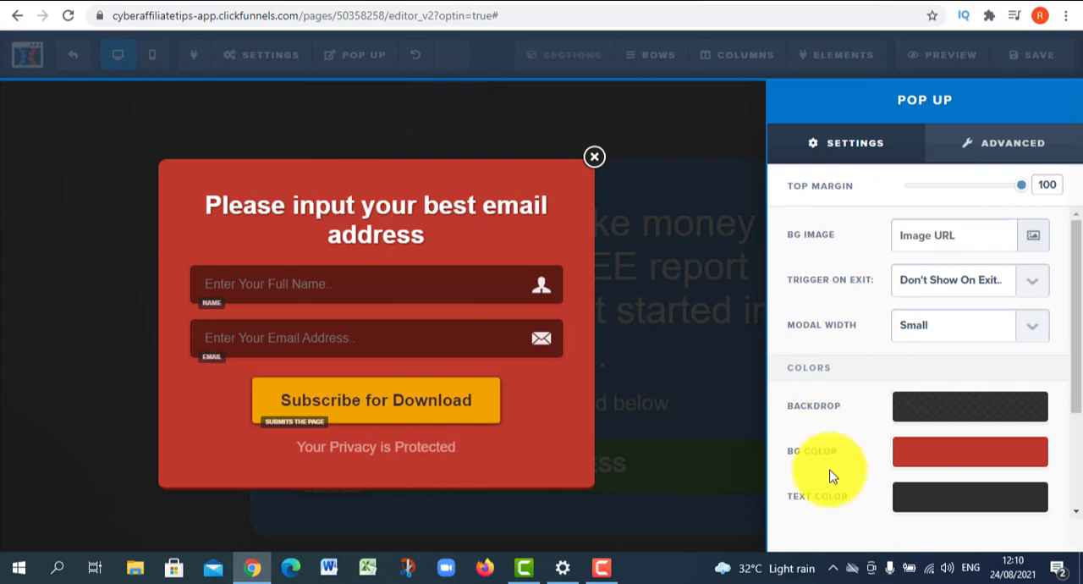
left_click(948, 457)
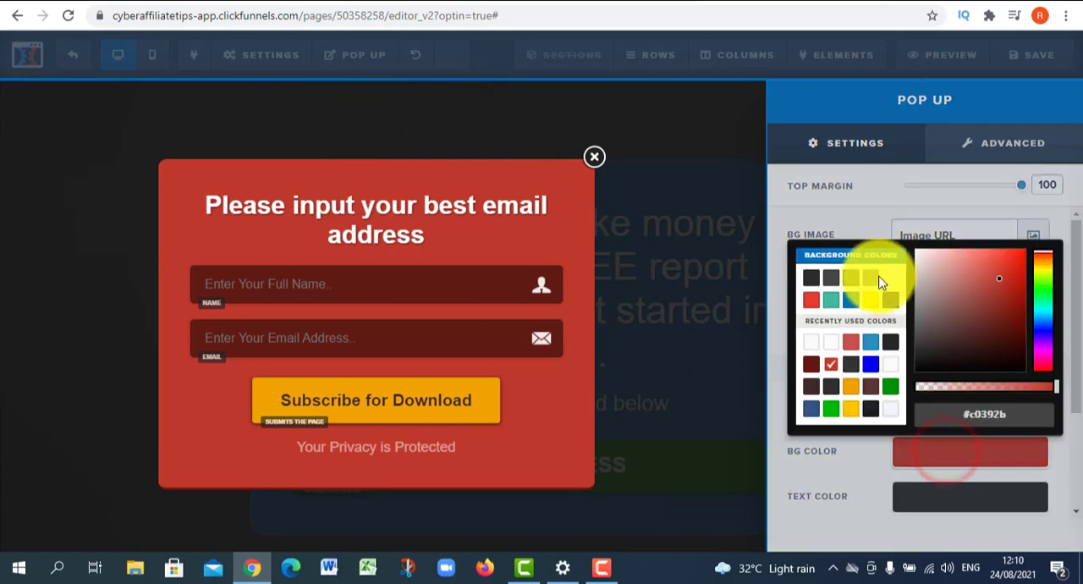
left_click(851, 302)
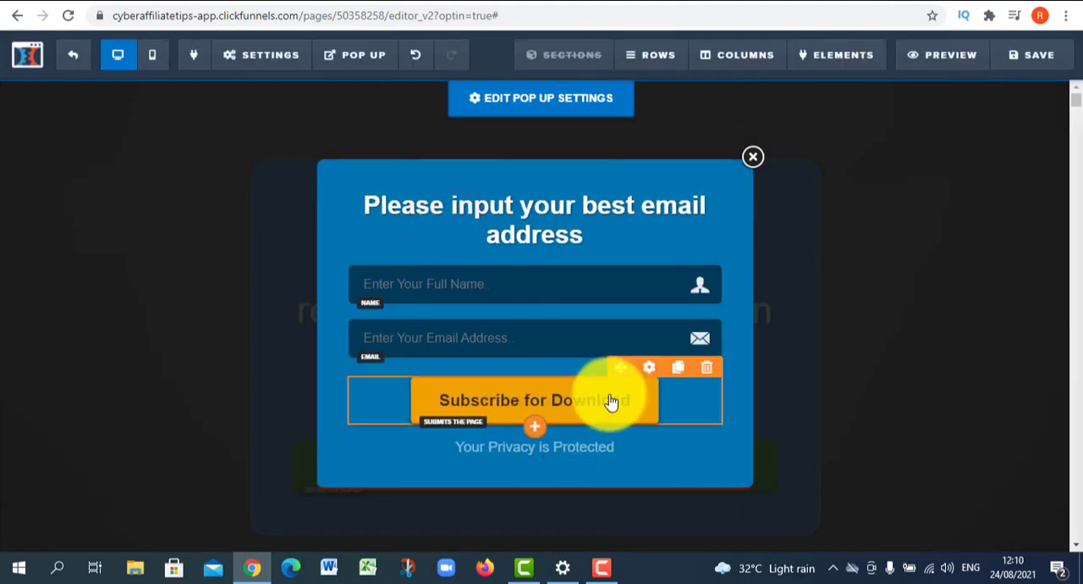
- Set the background color of the pop-up's Subscribe for Download button to green #009304
left_click(648, 367)
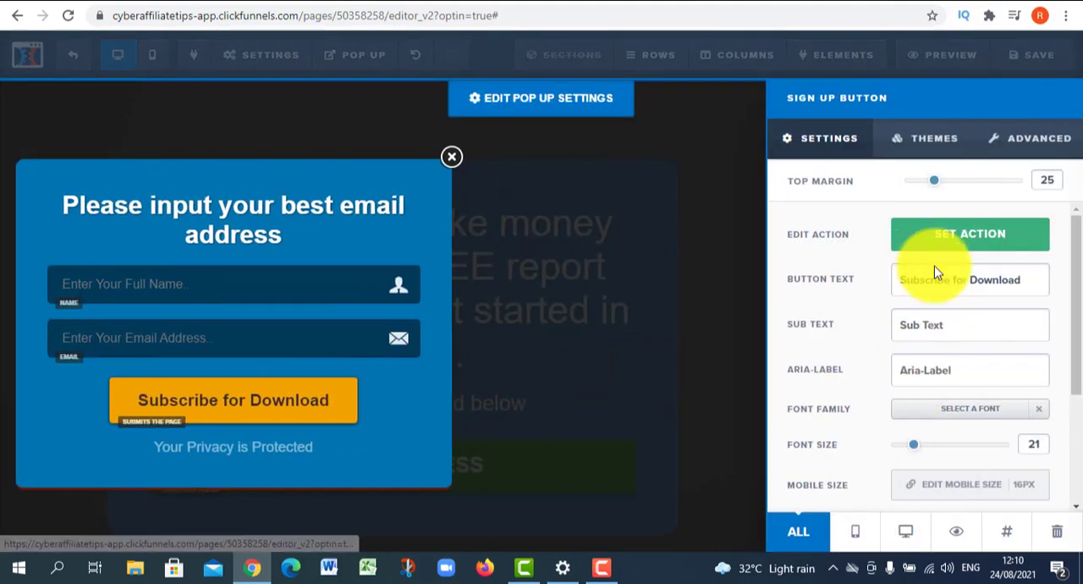
scroll(948, 339, "down", 3)
left_click(969, 479)
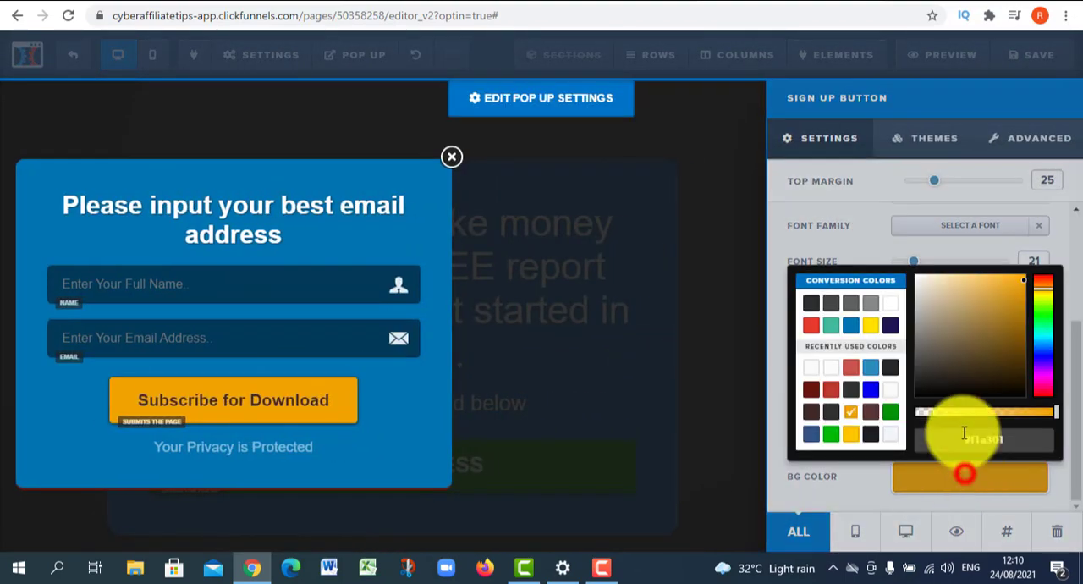
left_click(890, 412)
left_click(866, 478)
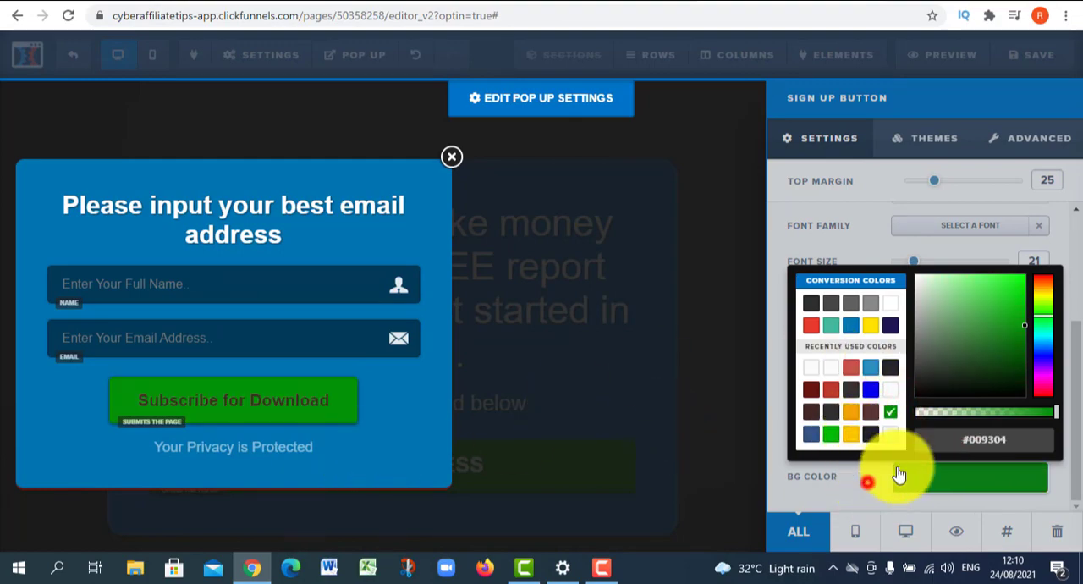
- Set the Subscribe for Download button's text color to white and remove the privacy line beneath it
left_click(991, 421)
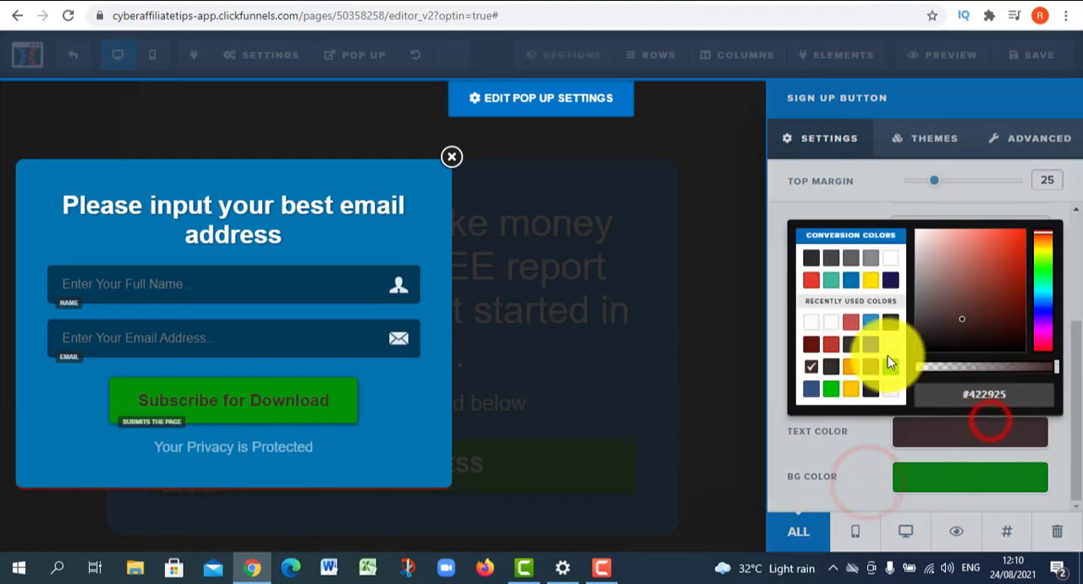
left_click(890, 264)
left_click(349, 398)
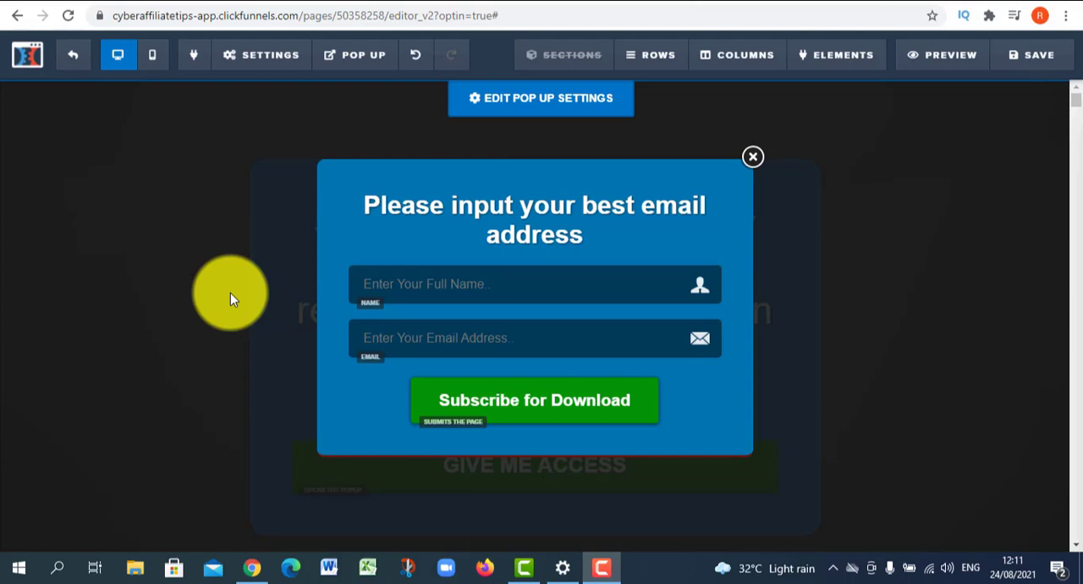
left_click(97, 160)
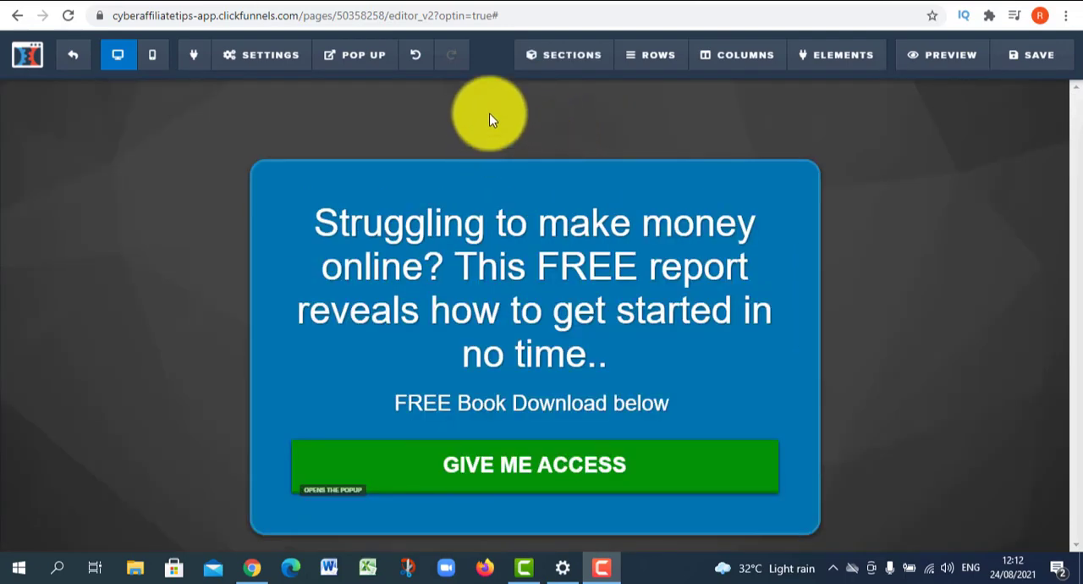
- Choose GetResponse as the autoresponder in the opt-in page's email integration settings
mouse_move(276, 61)
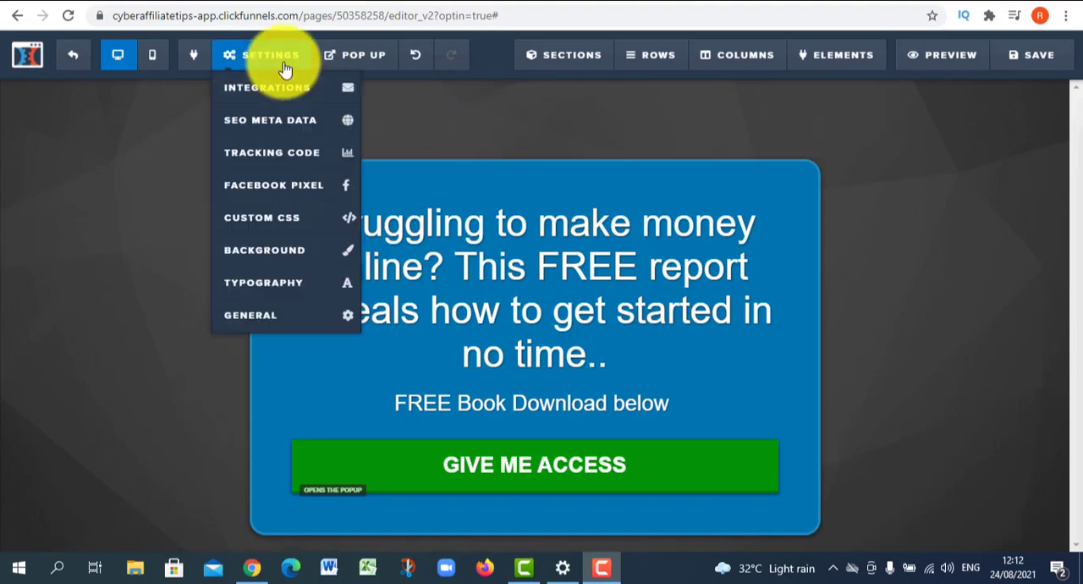
left_click(276, 92)
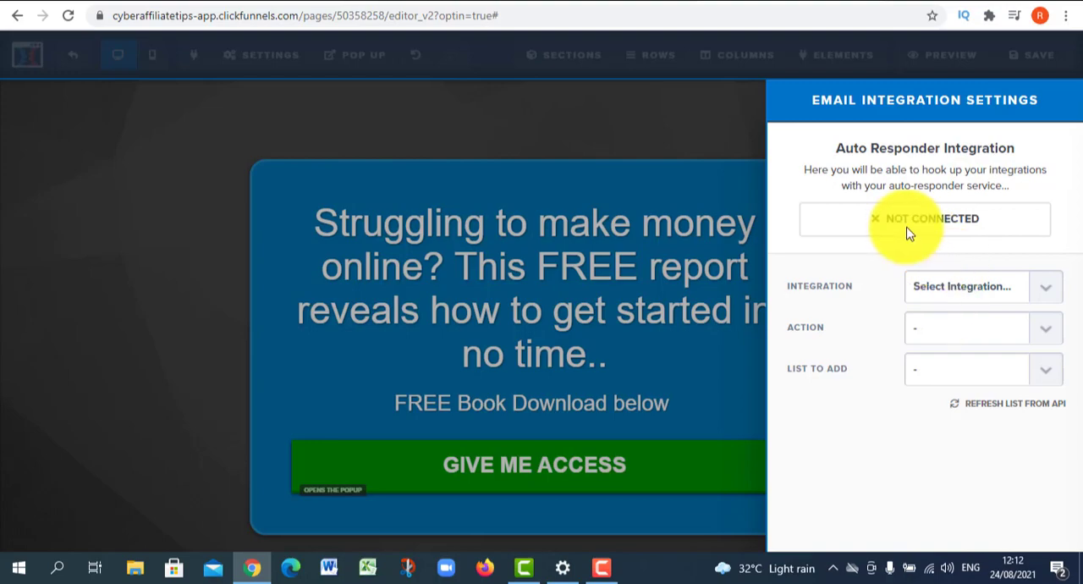
left_click(453, 234)
mouse_move(290, 63)
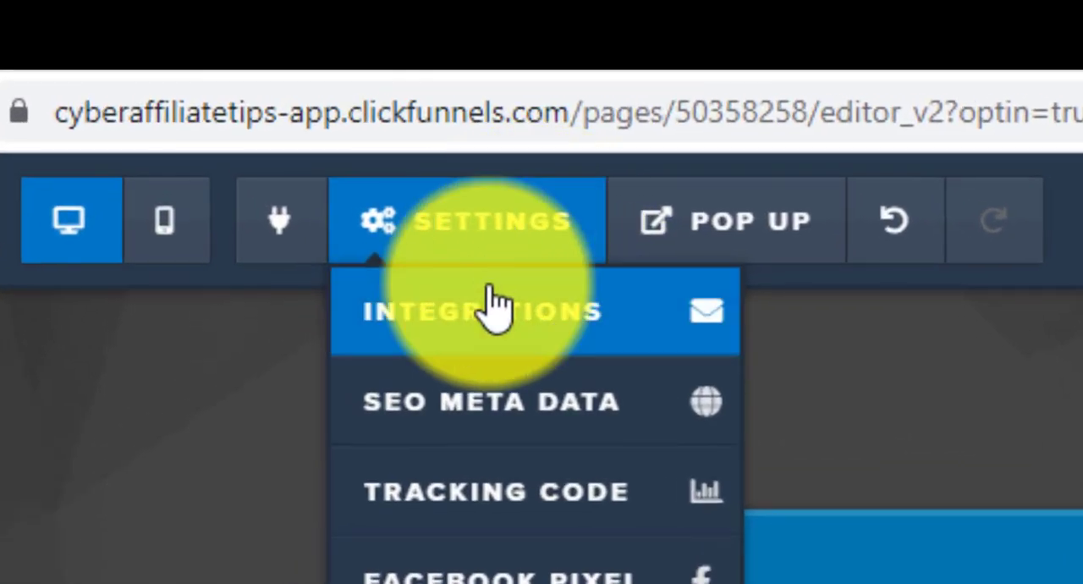
left_click(494, 309)
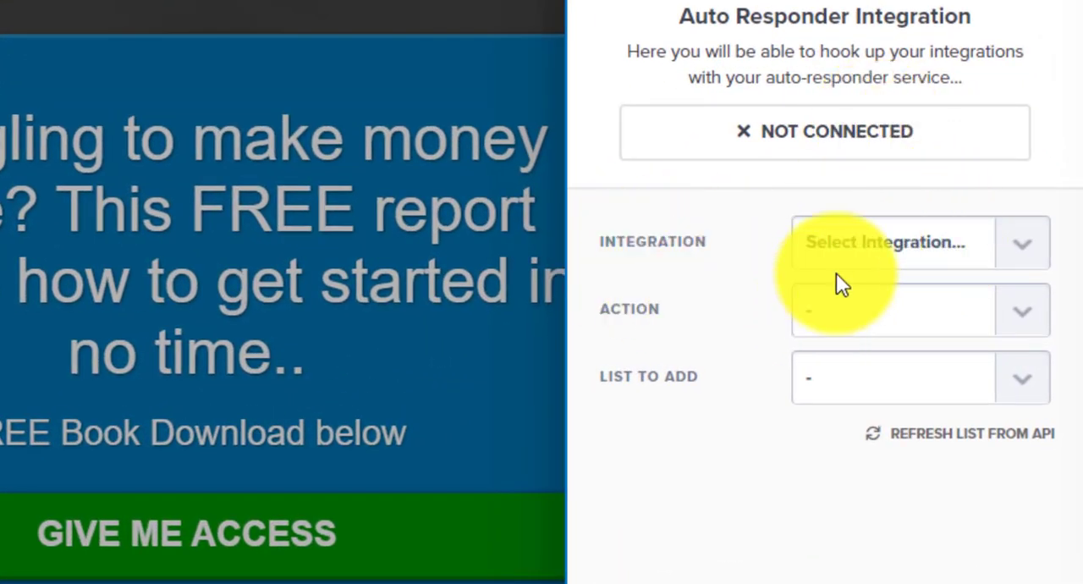
left_click(872, 243)
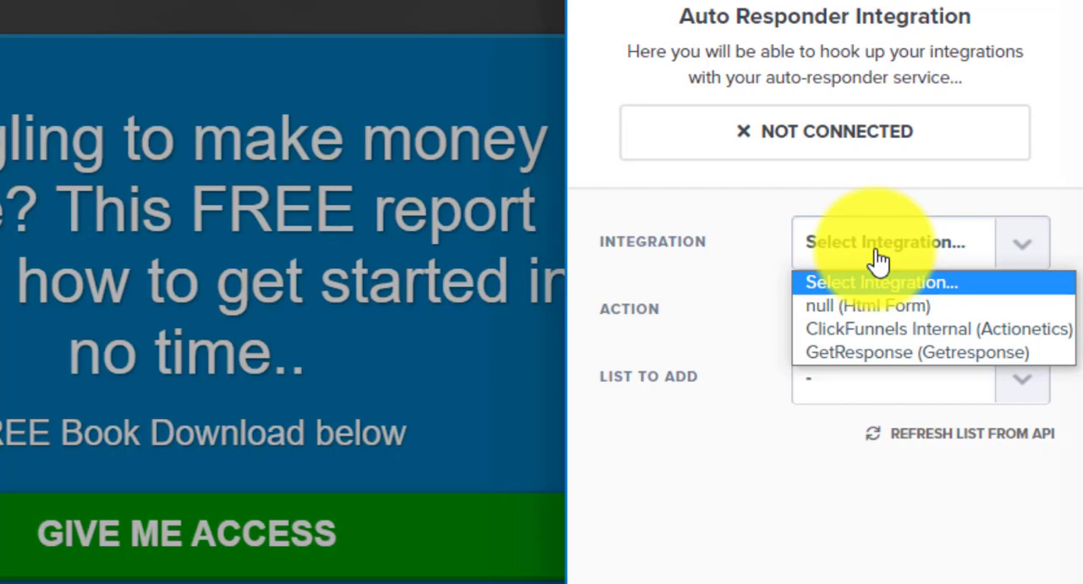
left_click(880, 352)
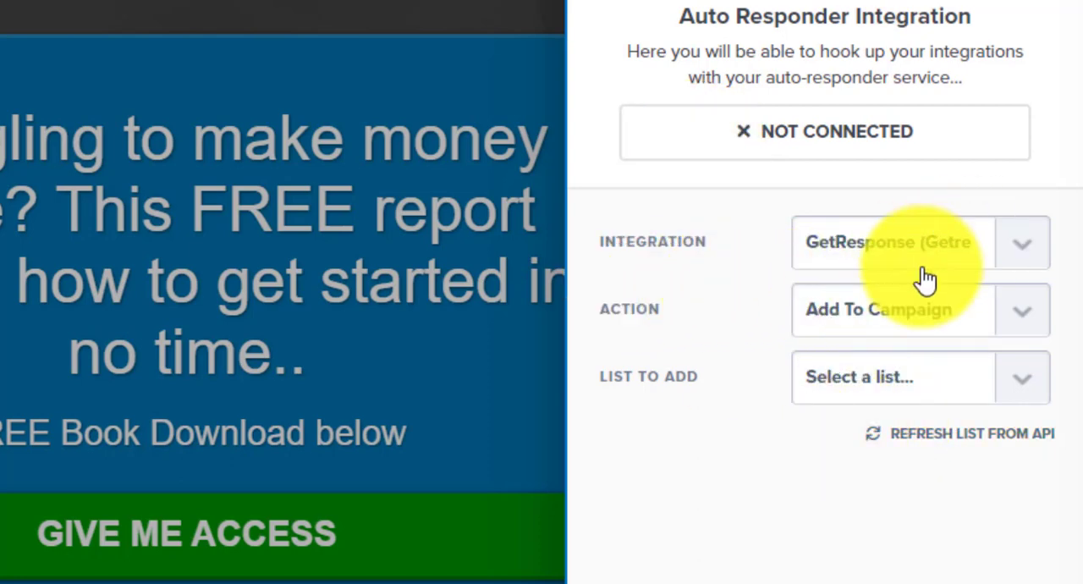
- Connect the GetResponse integration with the action Add To Campaign and the list default11111
left_click(889, 310)
left_click(884, 370)
left_click(822, 385)
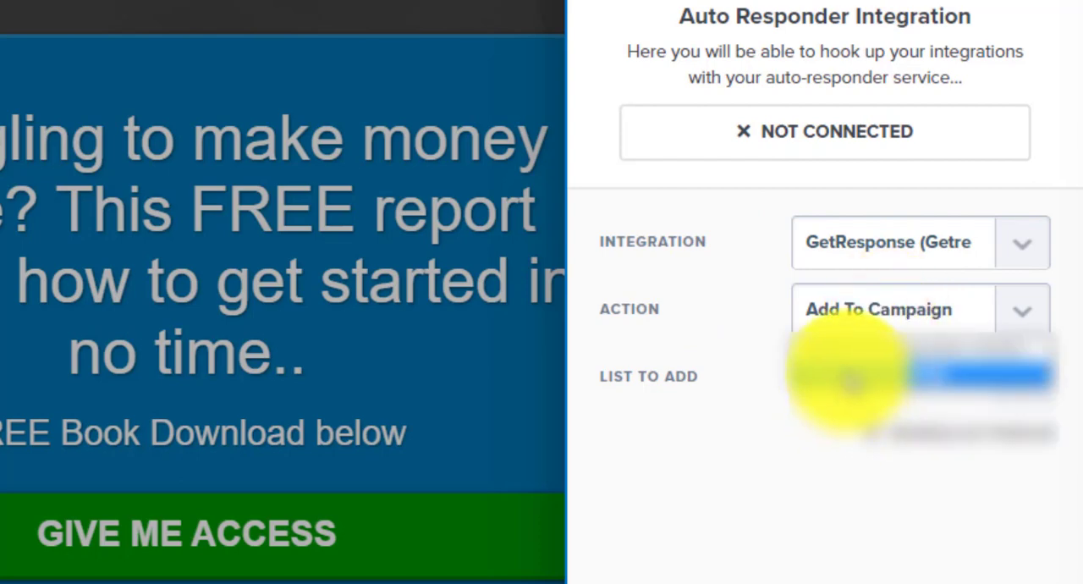
left_click(846, 375)
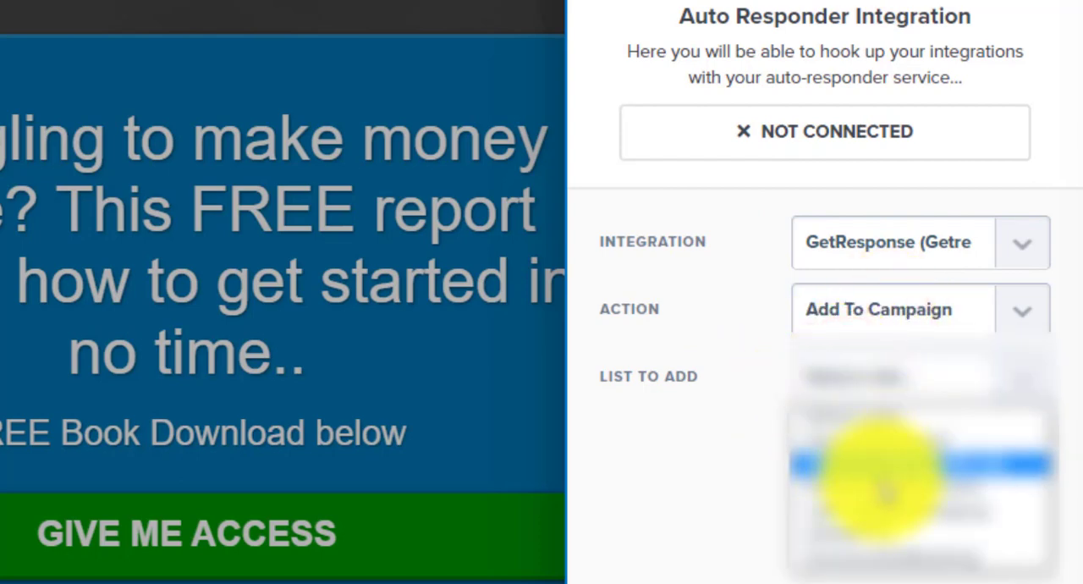
left_click(882, 555)
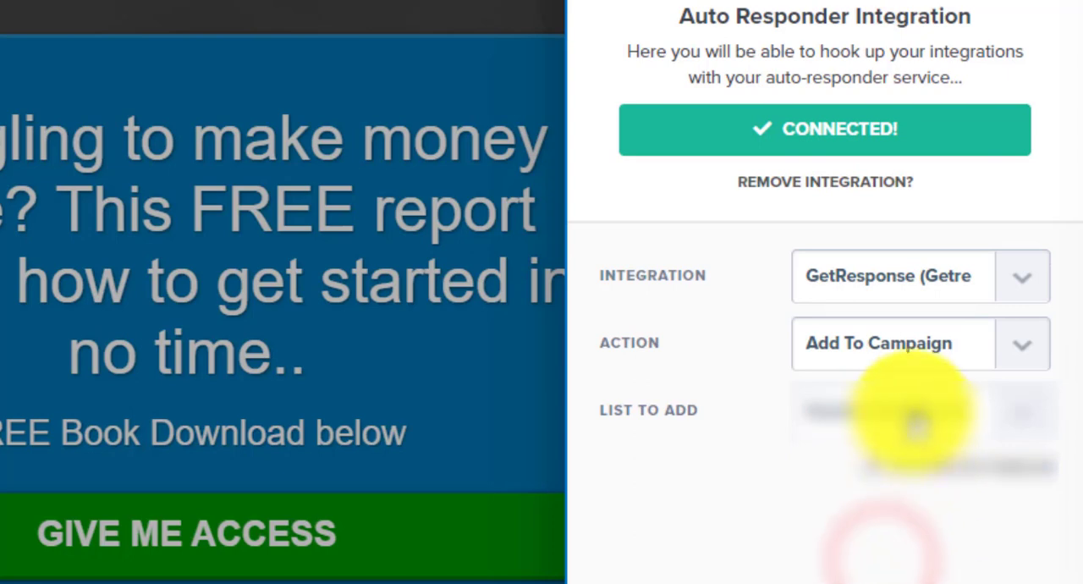
left_click(913, 396)
left_click(900, 555)
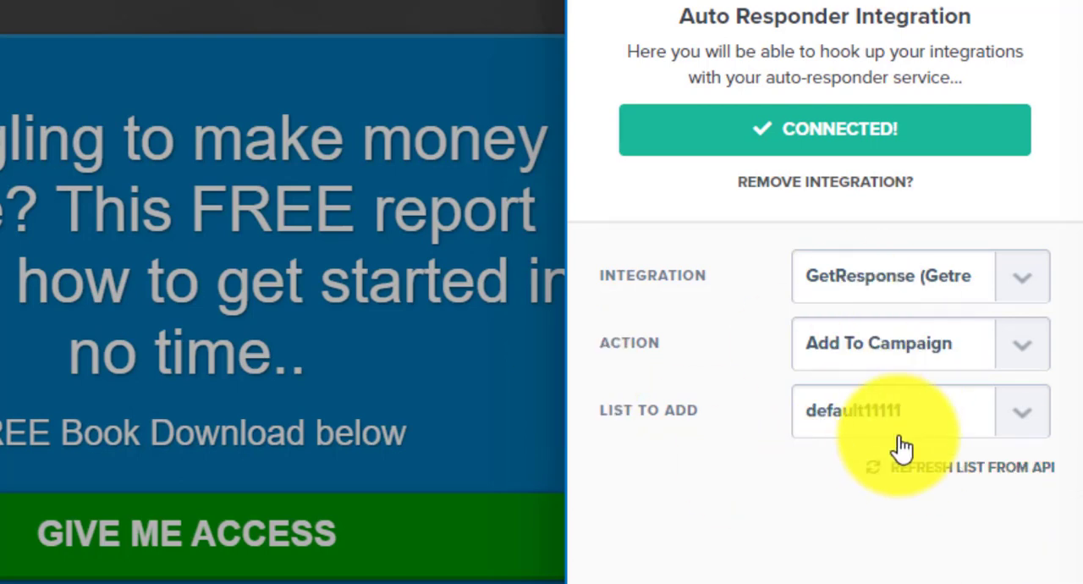
left_click(182, 188)
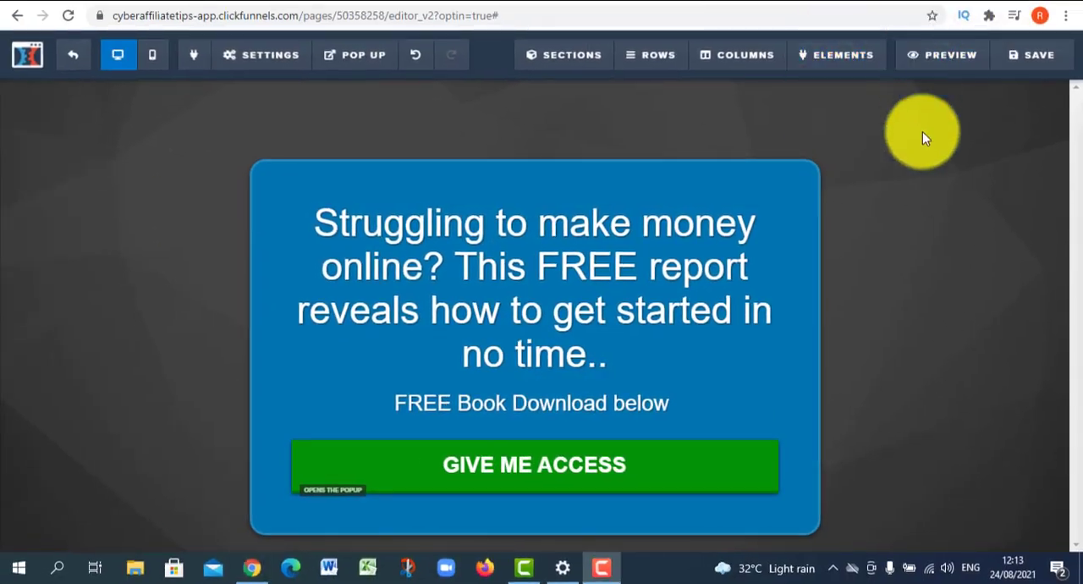
- Replace the default SEO page title with "Landing page" and save the opt-in page
left_click(1034, 54)
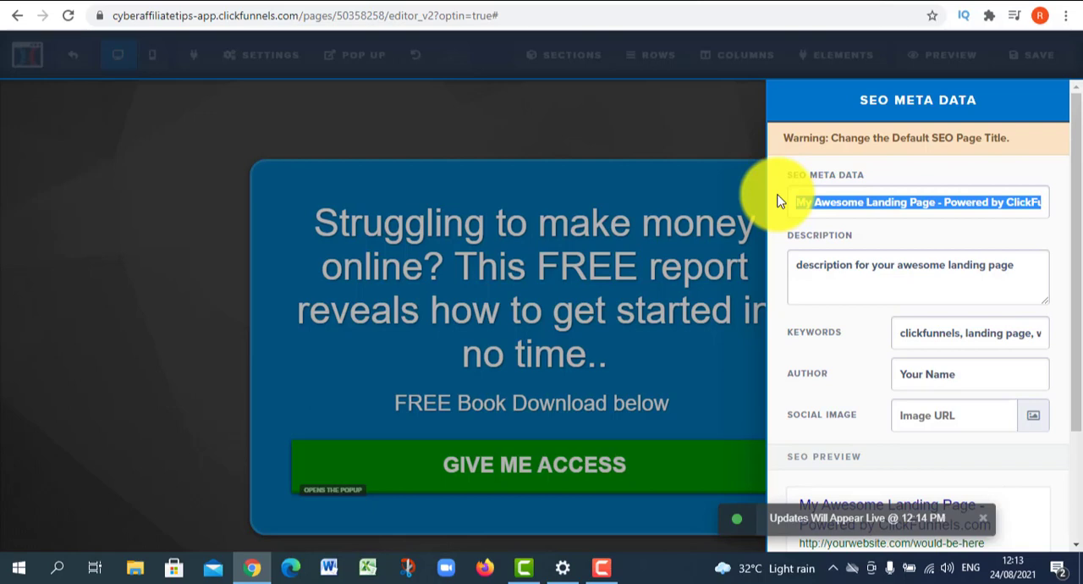
type("Landing page 1")
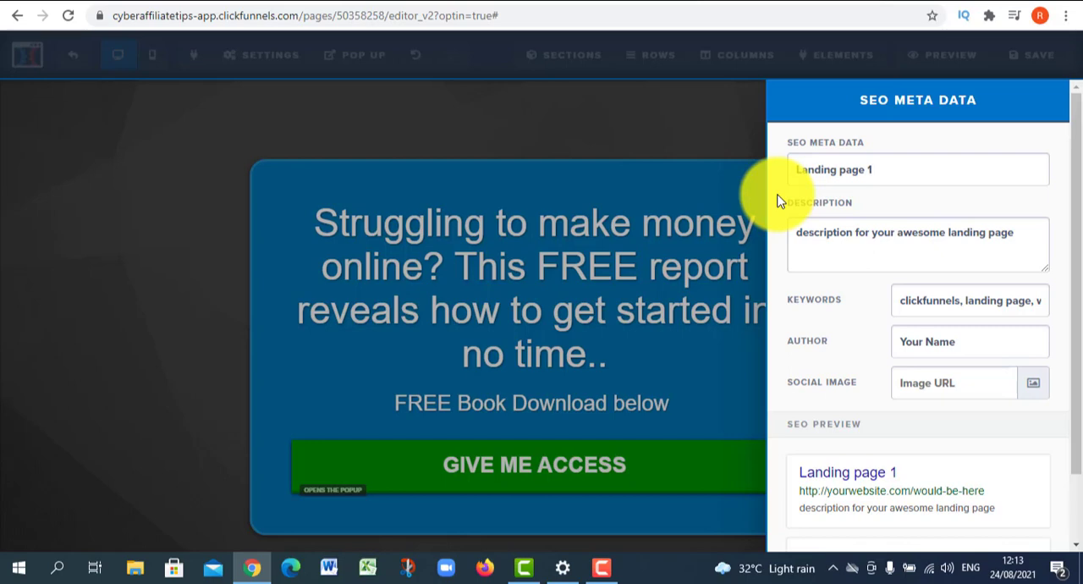
left_click(755, 280)
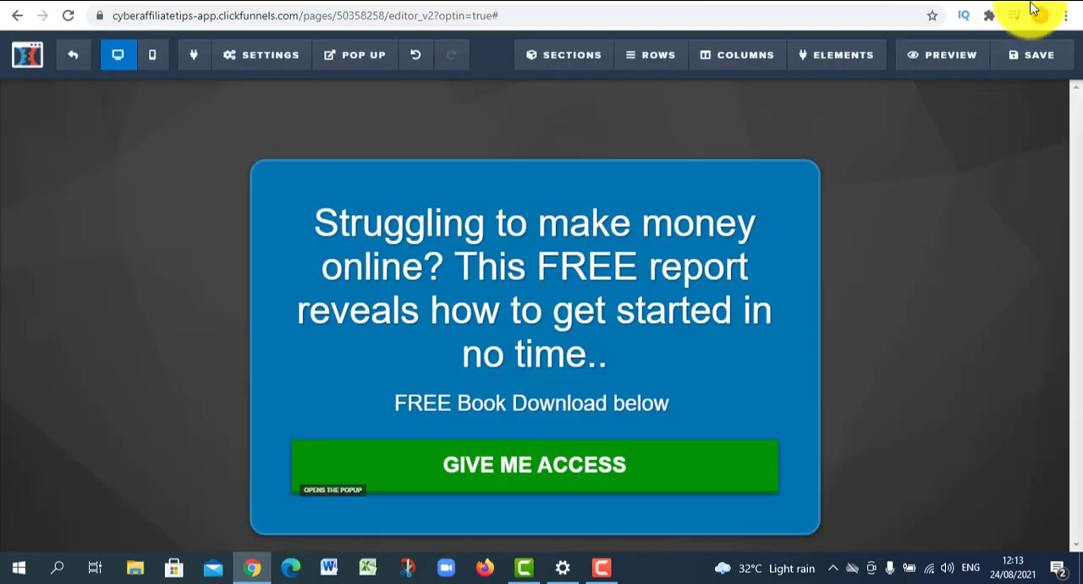
left_click(1046, 54)
left_click(43, 365)
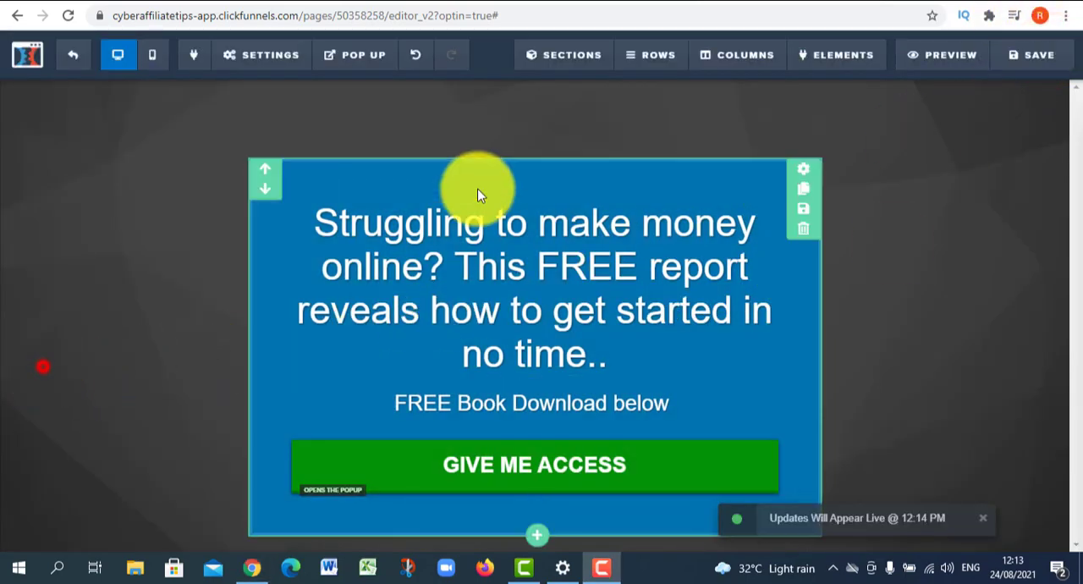
- Preview the opt-in page, check the name and email fields of its sign-up pop-up, and submit the form
left_click(931, 53)
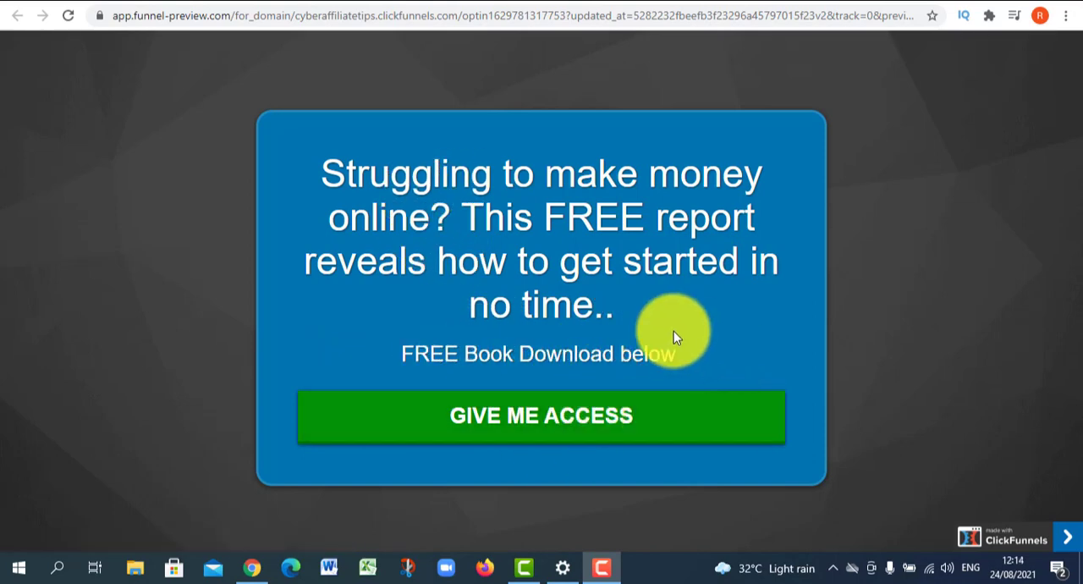
left_click(511, 430)
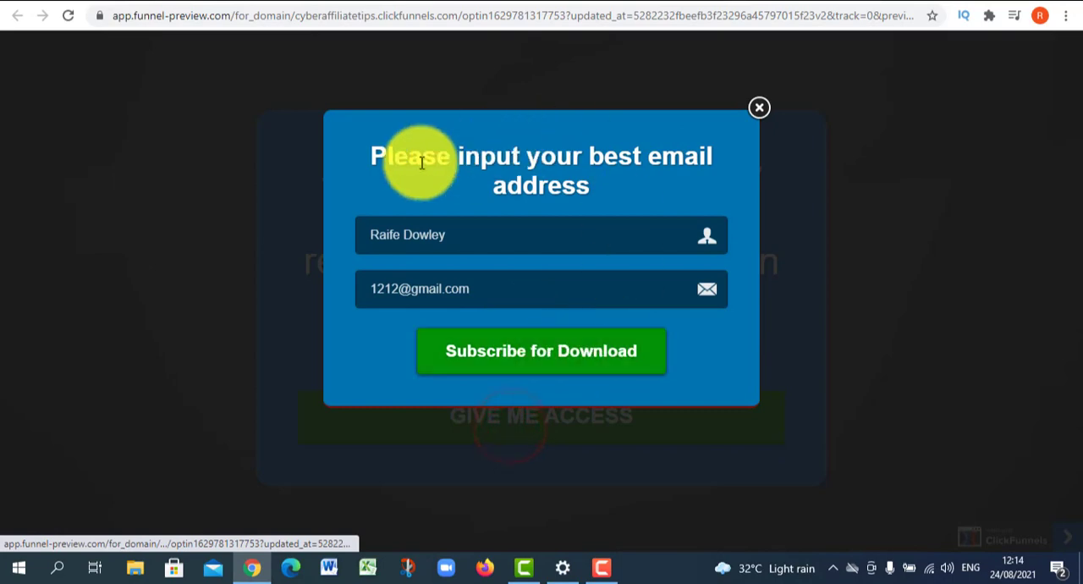
left_click(483, 242)
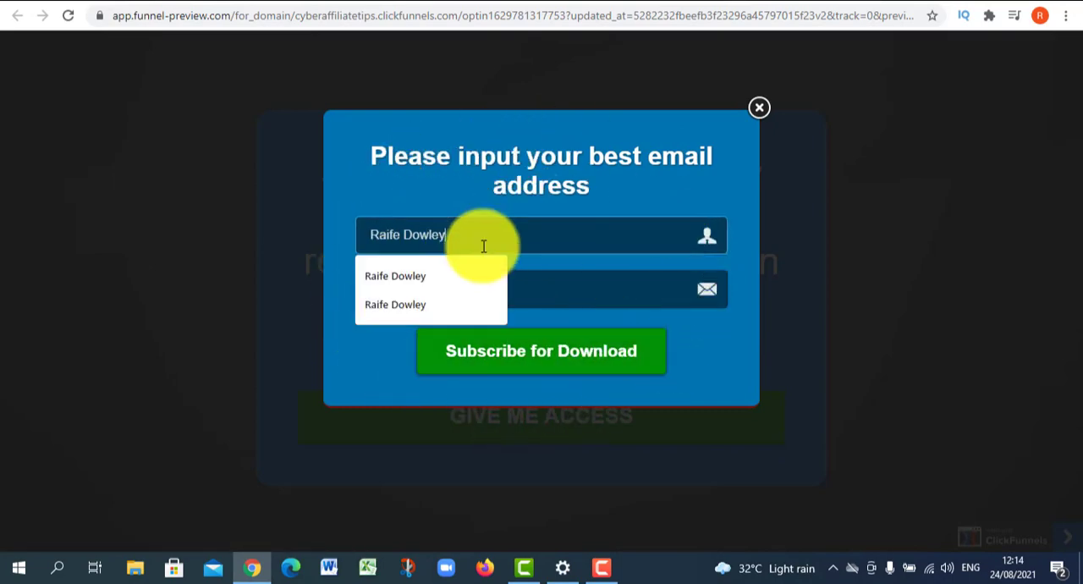
left_click(546, 188)
left_click(455, 290)
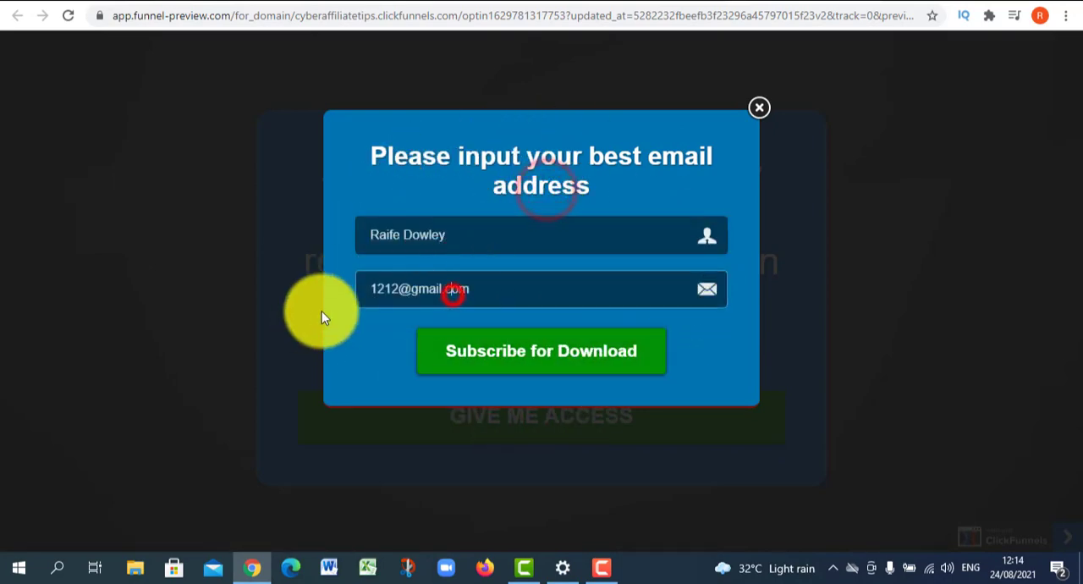
left_click(367, 292)
left_click(503, 337)
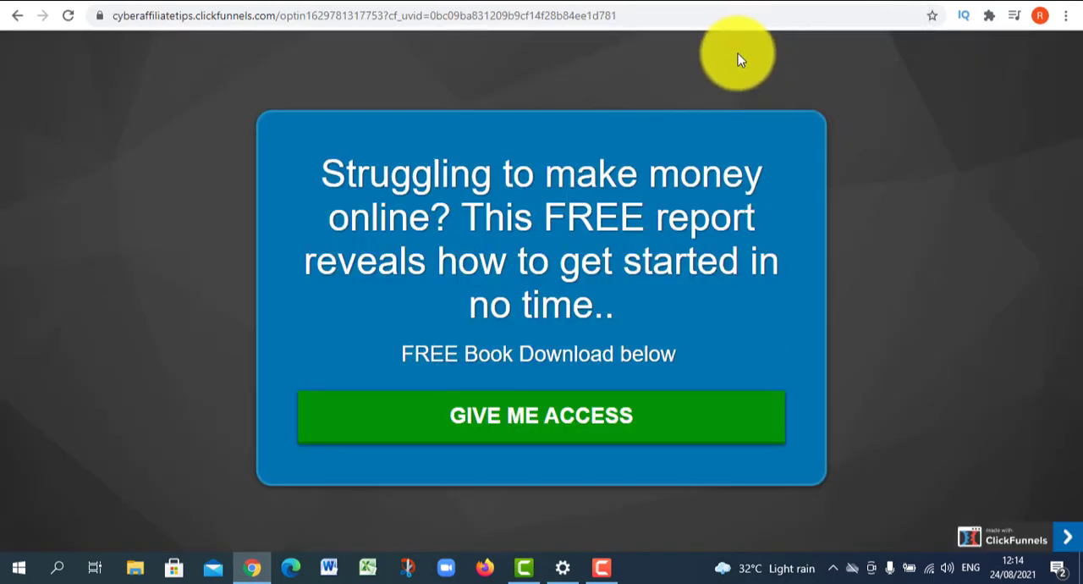
- Return to the Test 1 funnel's Optin step overview and highlight the page's public URL
left_click(750, 19)
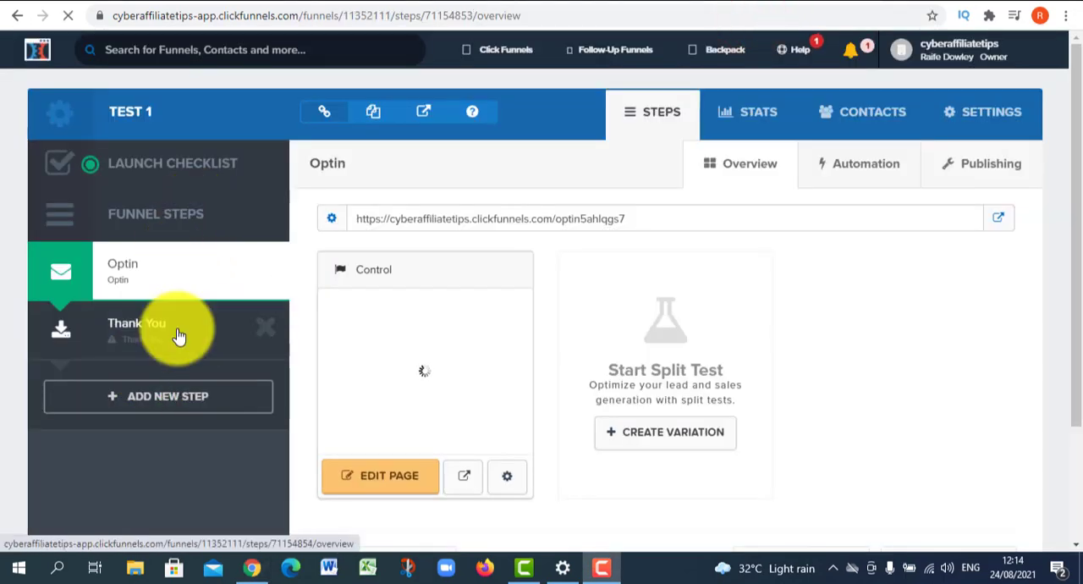
scroll(160, 300, "down", 1)
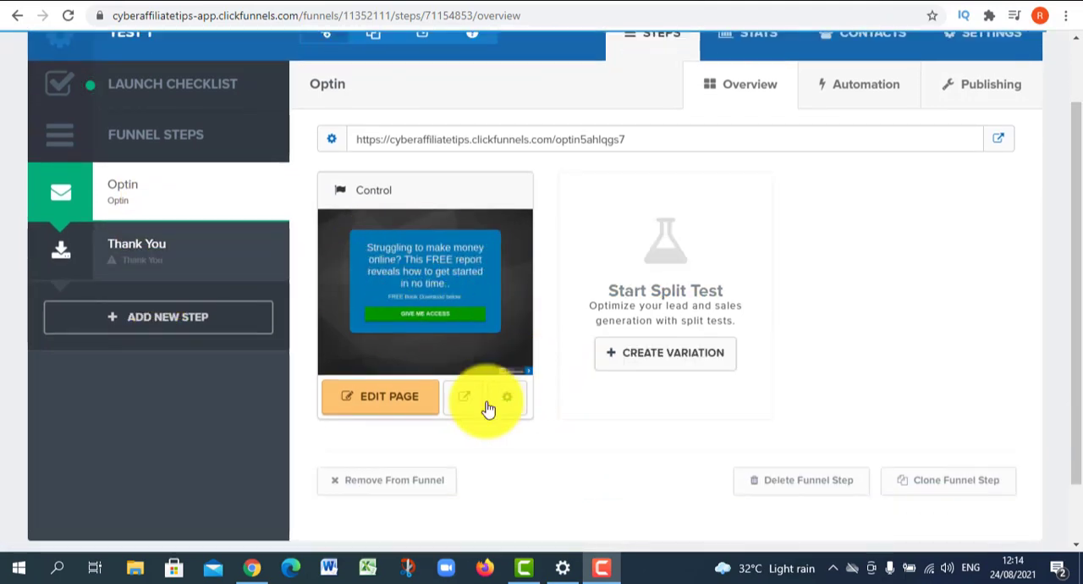
left_click_drag(357, 141, 645, 144)
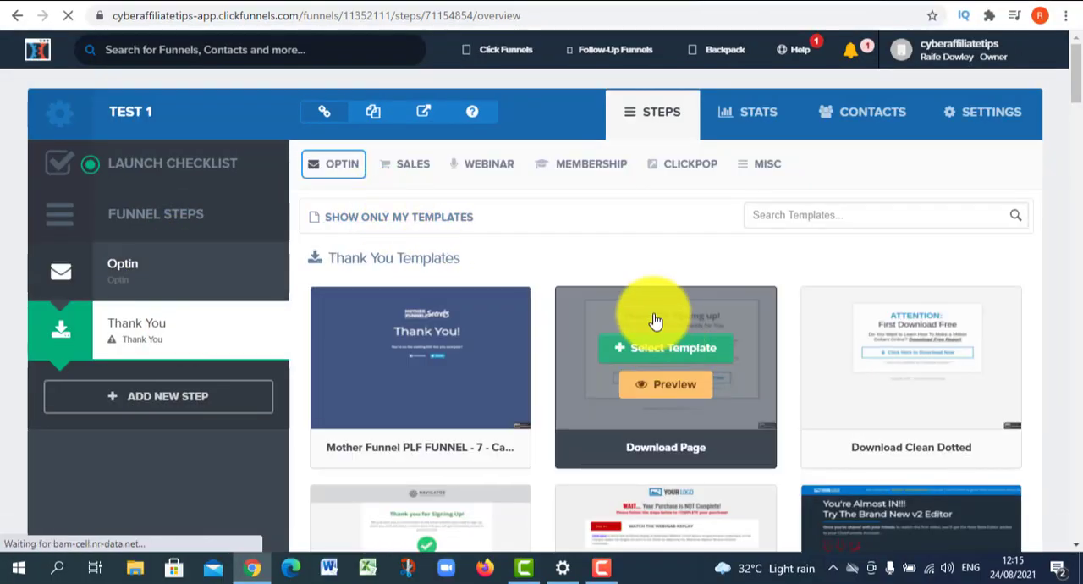
- Apply the Download Clean Dotted template to the funnel's Thank You step and open the page for editing
scroll(714, 363, "down", 2)
mouse_move(1014, 213)
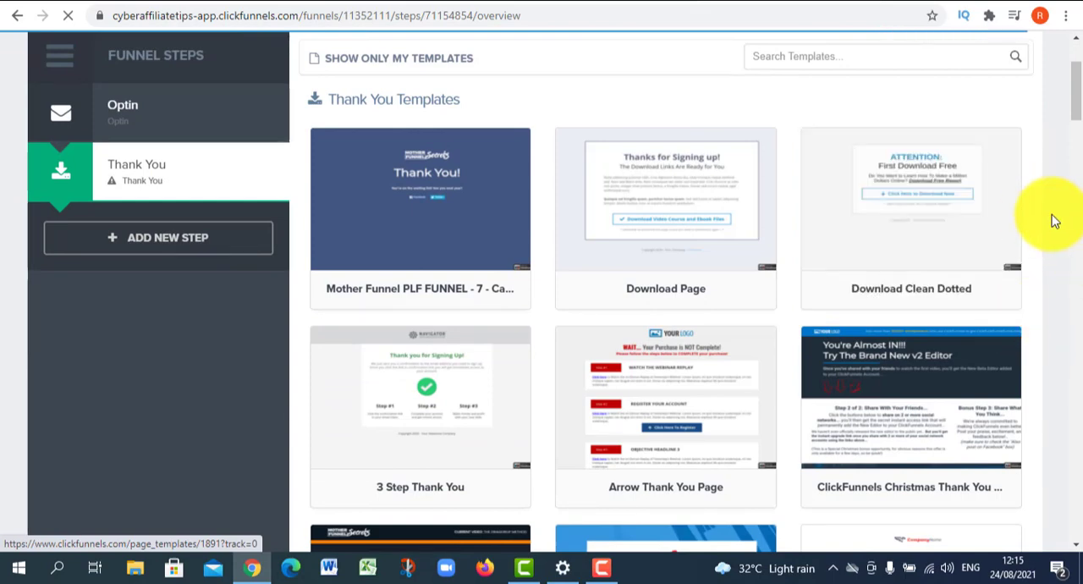
mouse_move(914, 254)
left_click(913, 182)
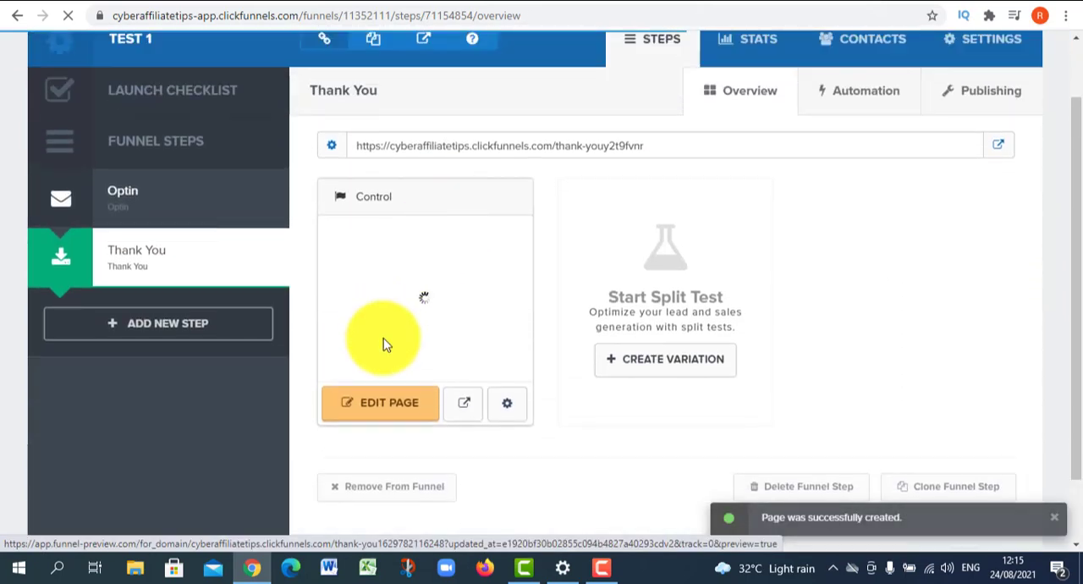
left_click(401, 408)
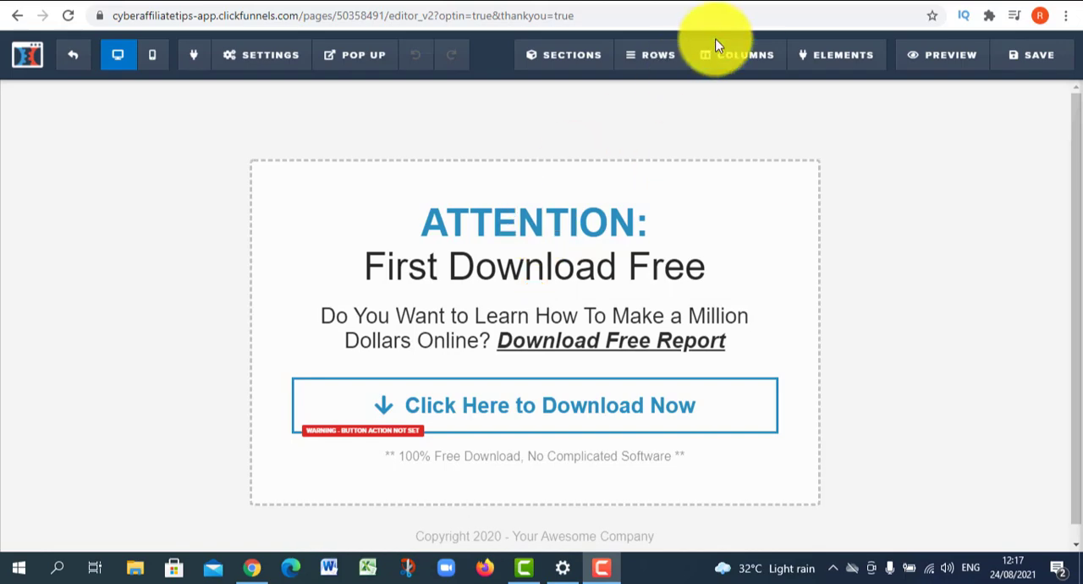
- Change "First Download Free" to "Your FREE report will be emailed to you in 15 minutes..." and subtext to "While you wait, check out some free training below.."
left_click(763, 35)
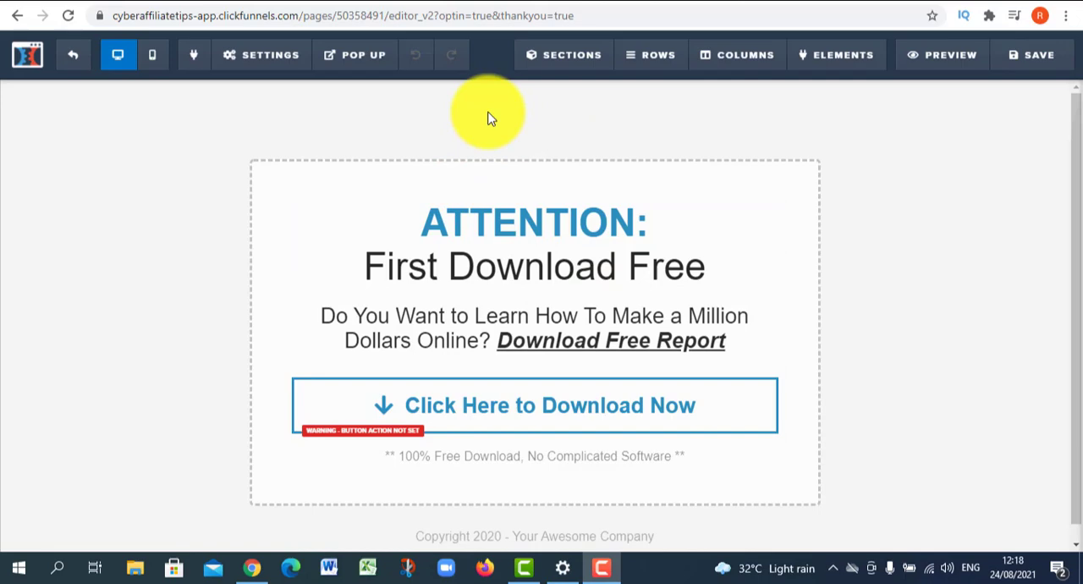
left_click(682, 266)
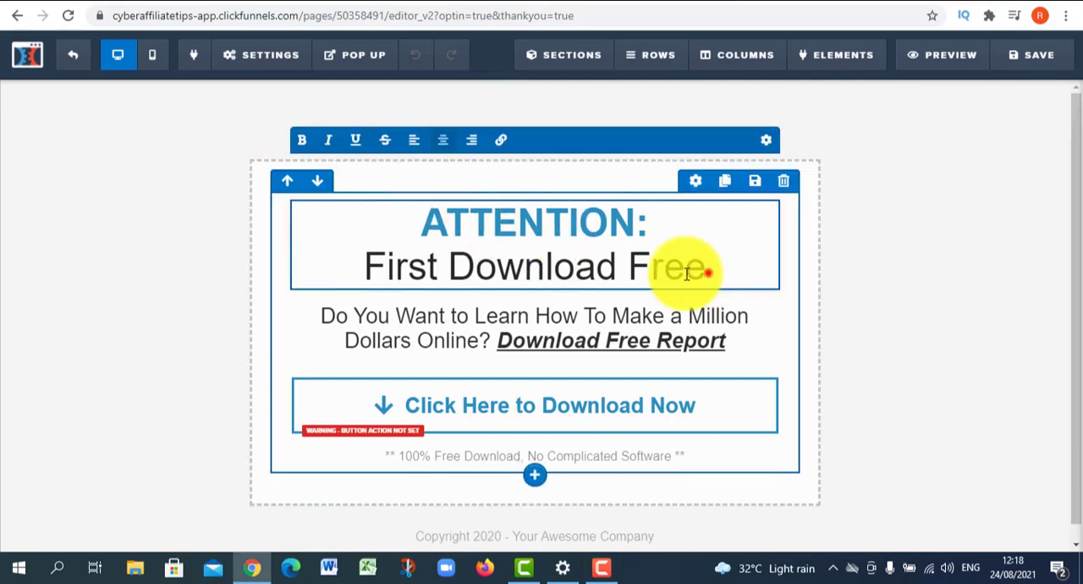
left_click_drag(710, 270, 318, 276)
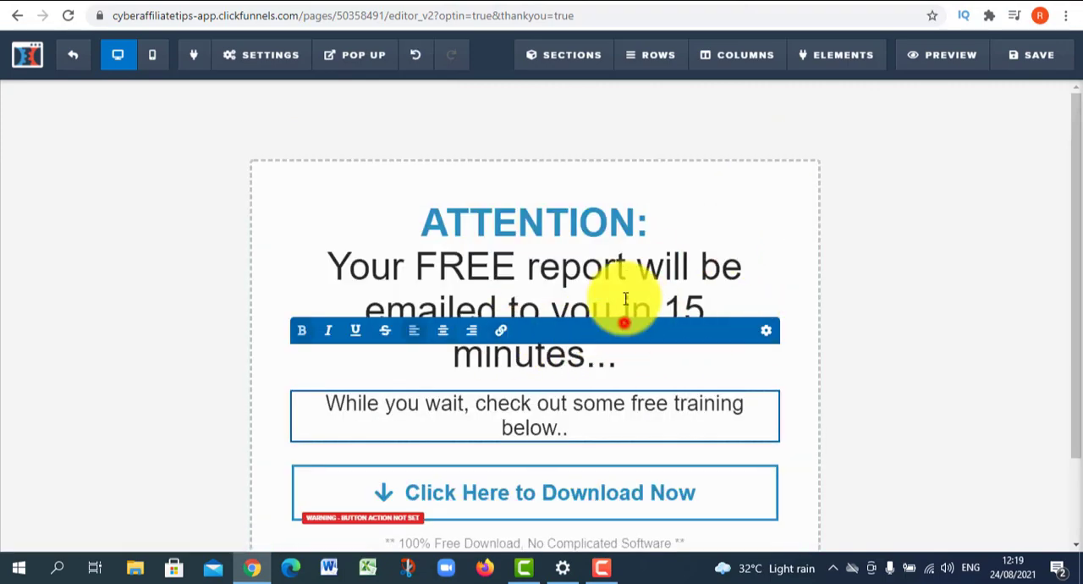
left_click_drag(624, 302, 624, 307)
left_click(670, 320)
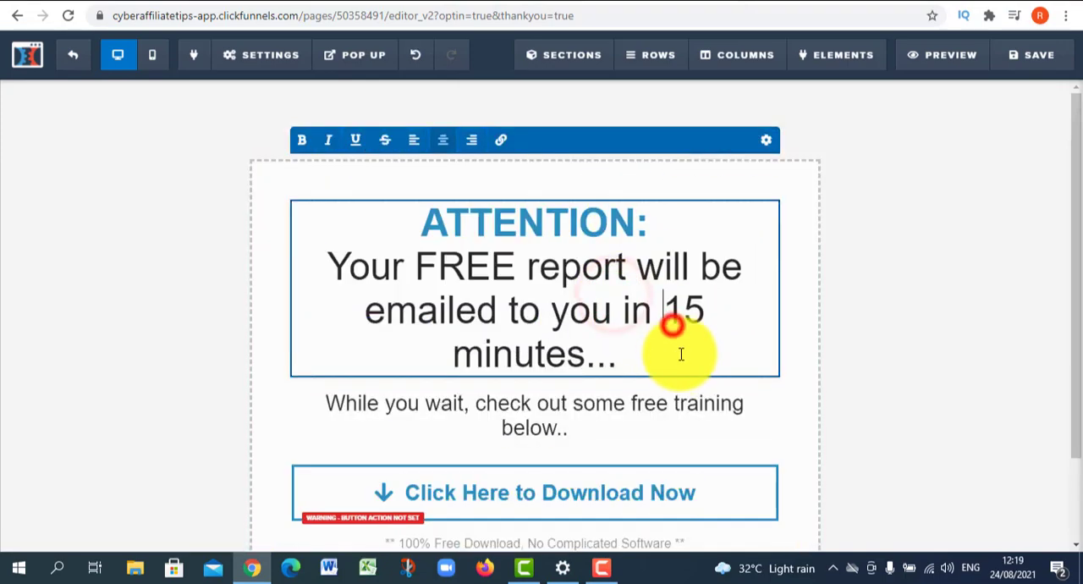
left_click(651, 363)
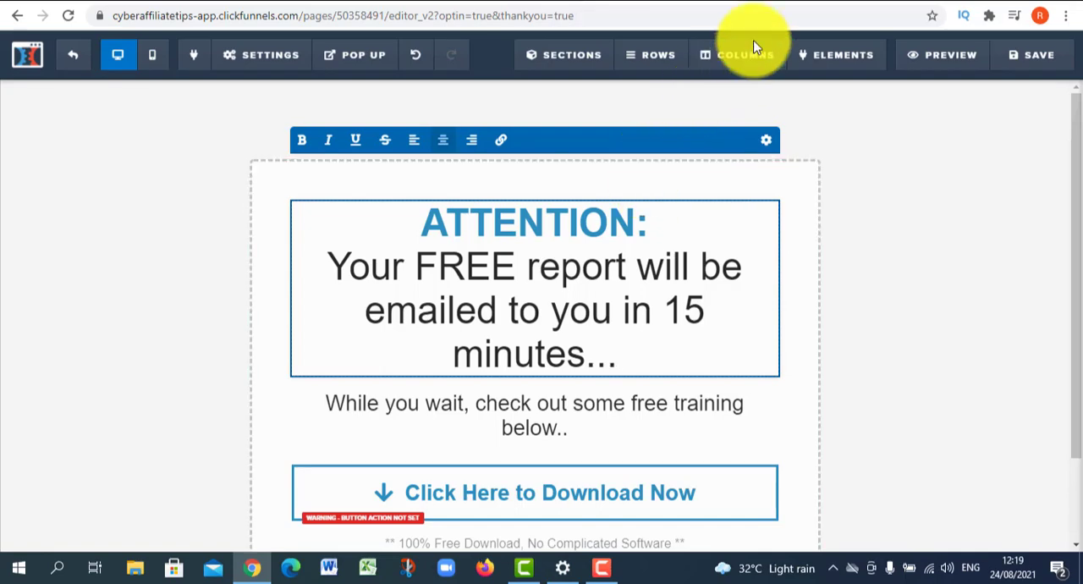
- Capitalize "free" as "FREE" in the thank-you page subtext "While you wait, check out some free training below.."
scroll(702, 286, "down", 1)
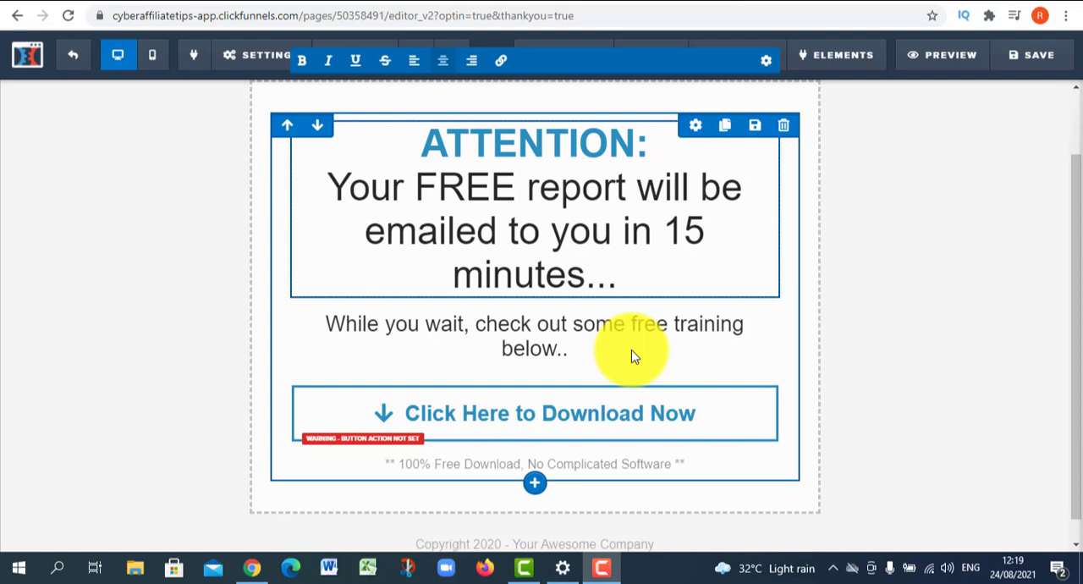
left_click(652, 332)
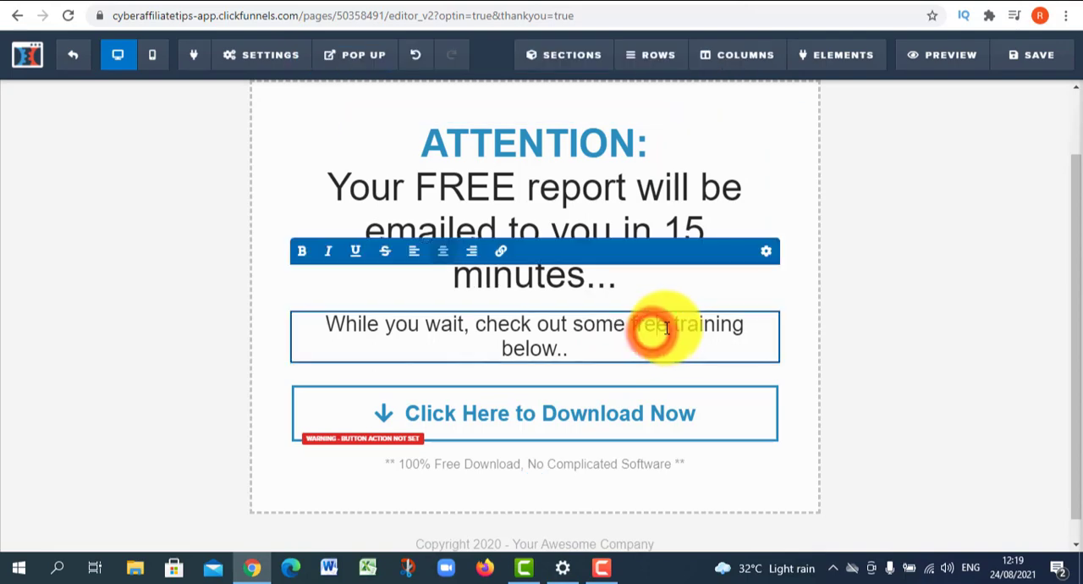
double_click(652, 326)
type("FRE")
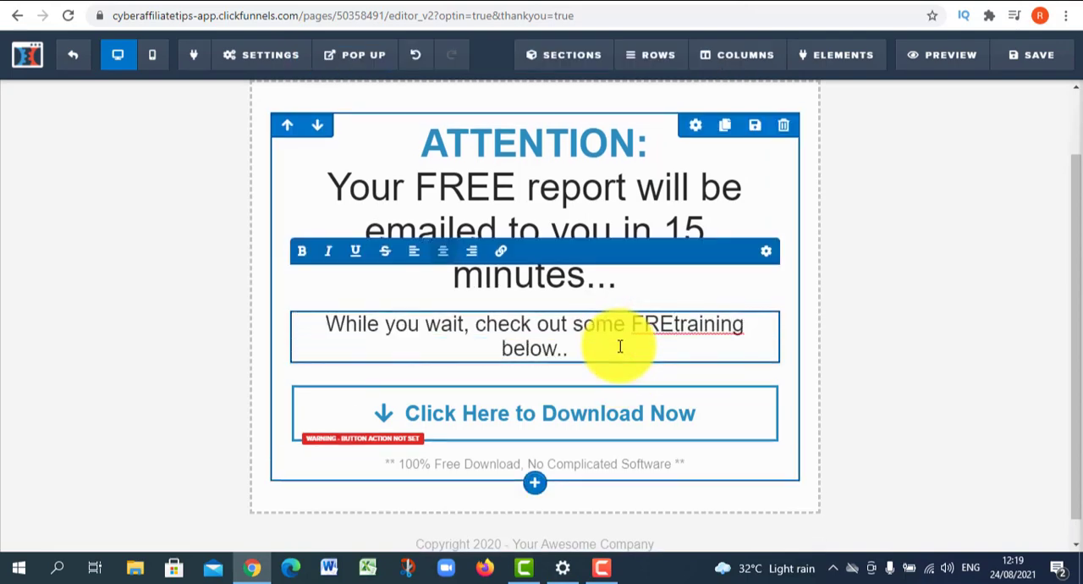
type("E")
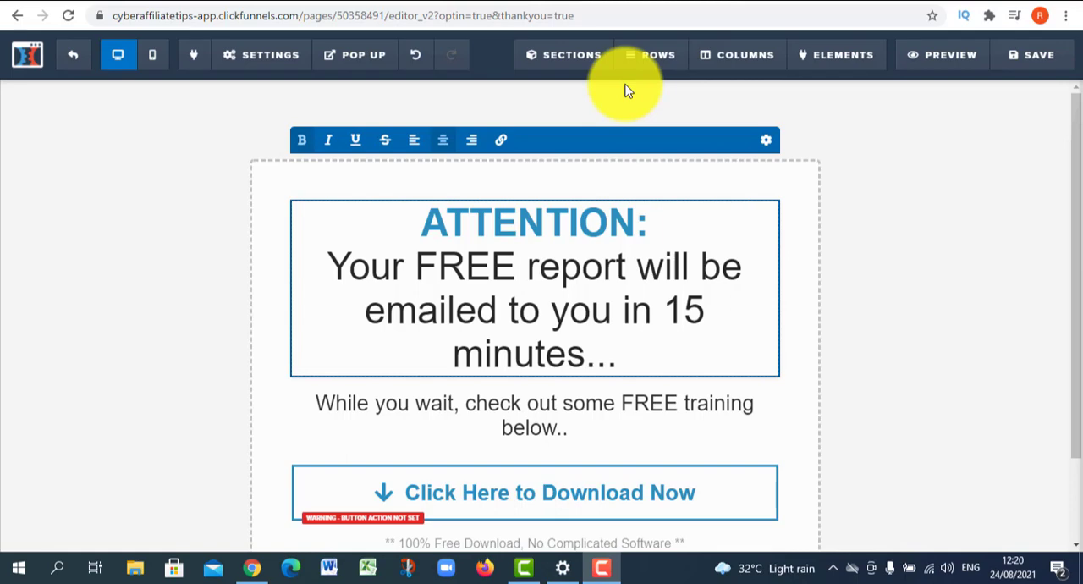
left_click(529, 310)
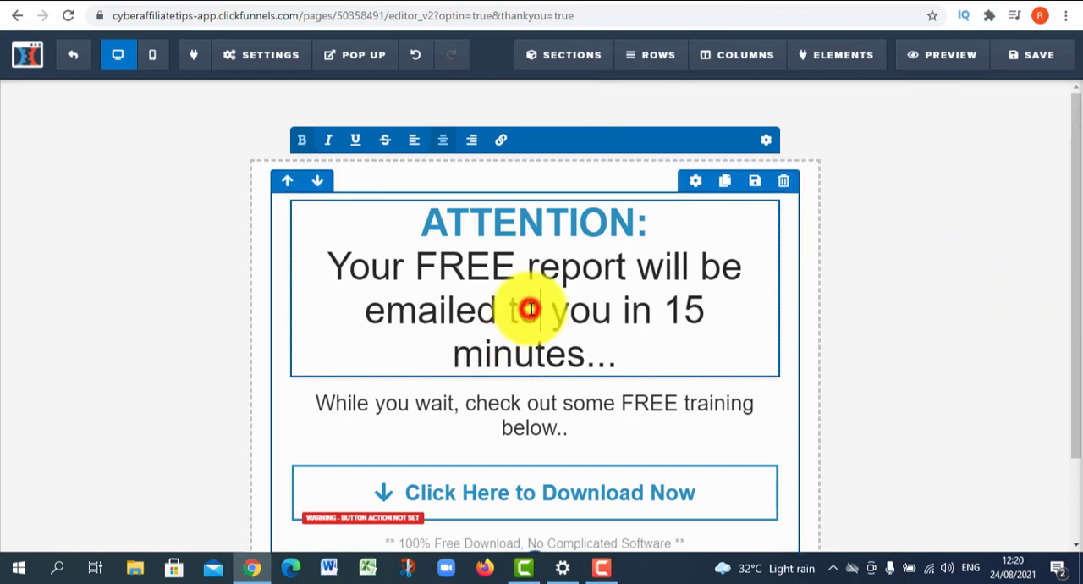
- Clear the placeholder website URL in the Click Here to Download Now button's action and keep its link on Open in Same Window
scroll(486, 317, "down", 1)
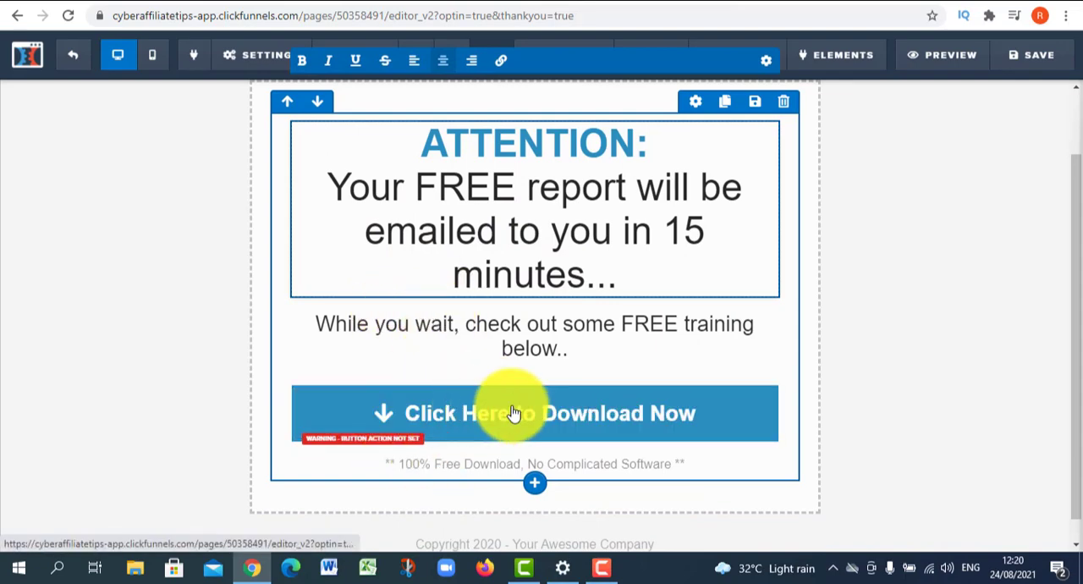
left_click(576, 412)
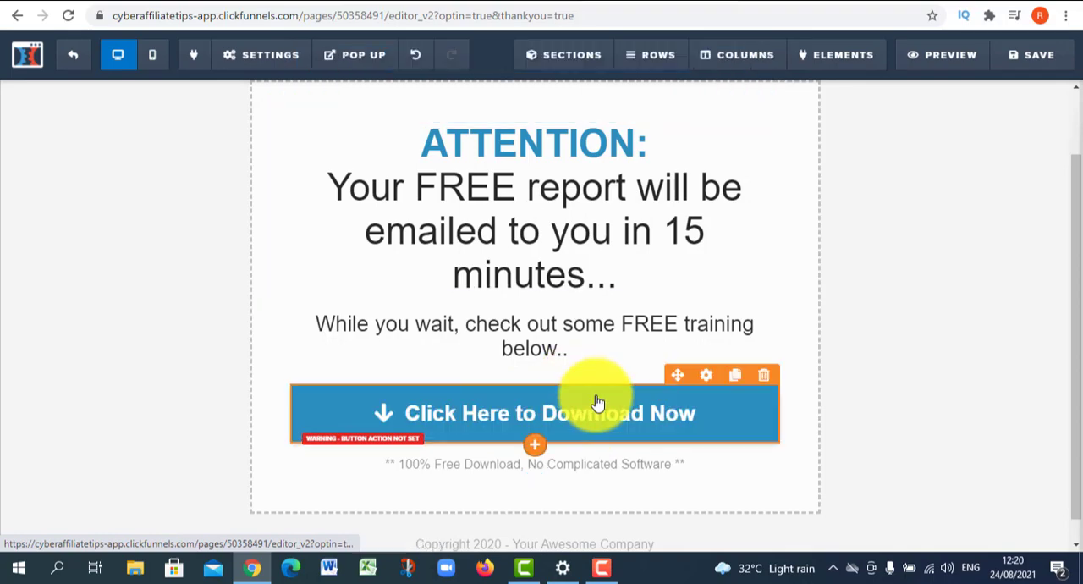
left_click(705, 376)
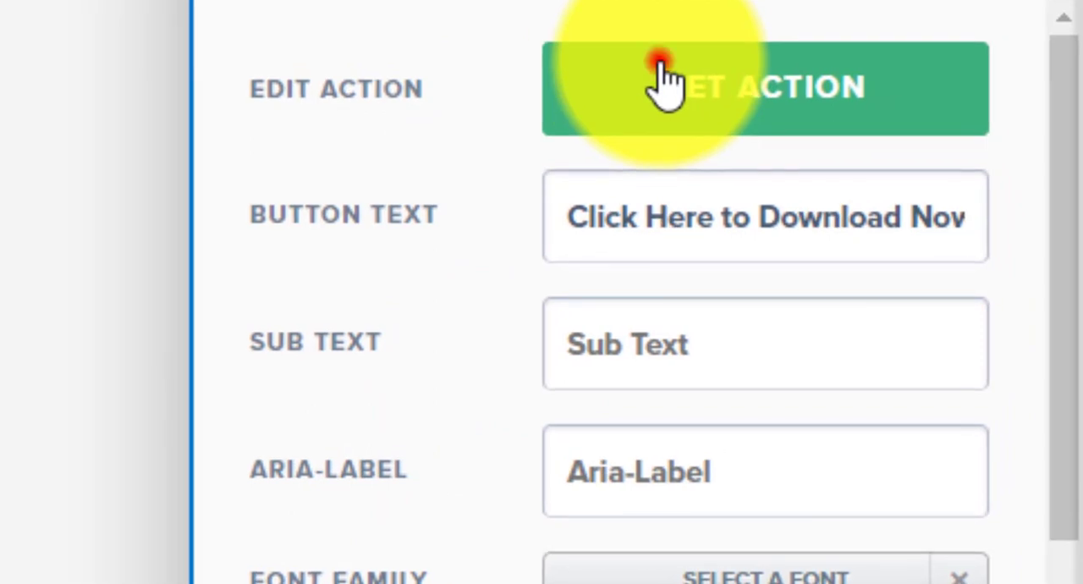
left_click(664, 80)
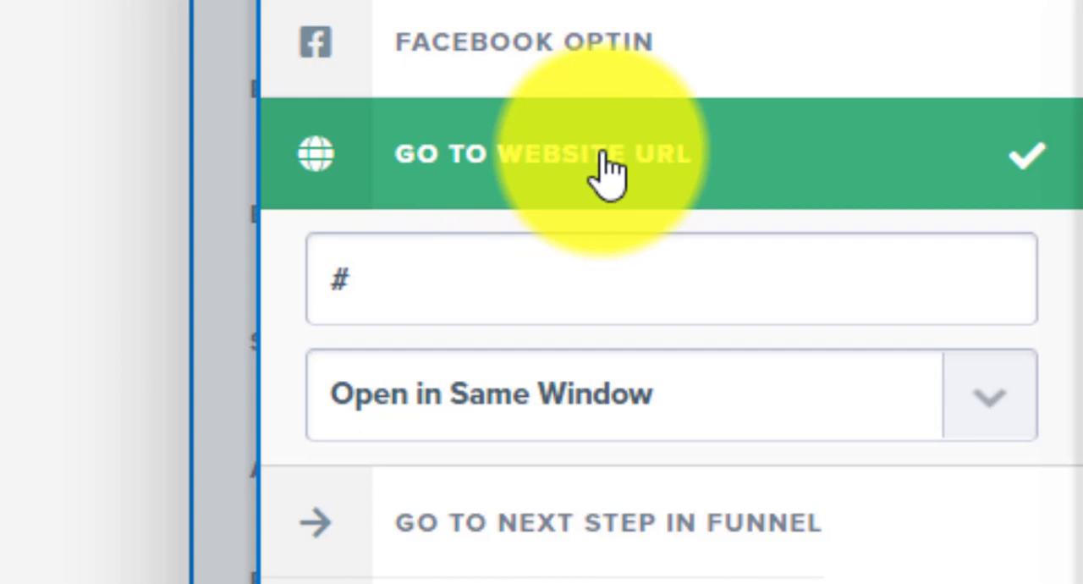
left_click(454, 305)
key("BackSpace")
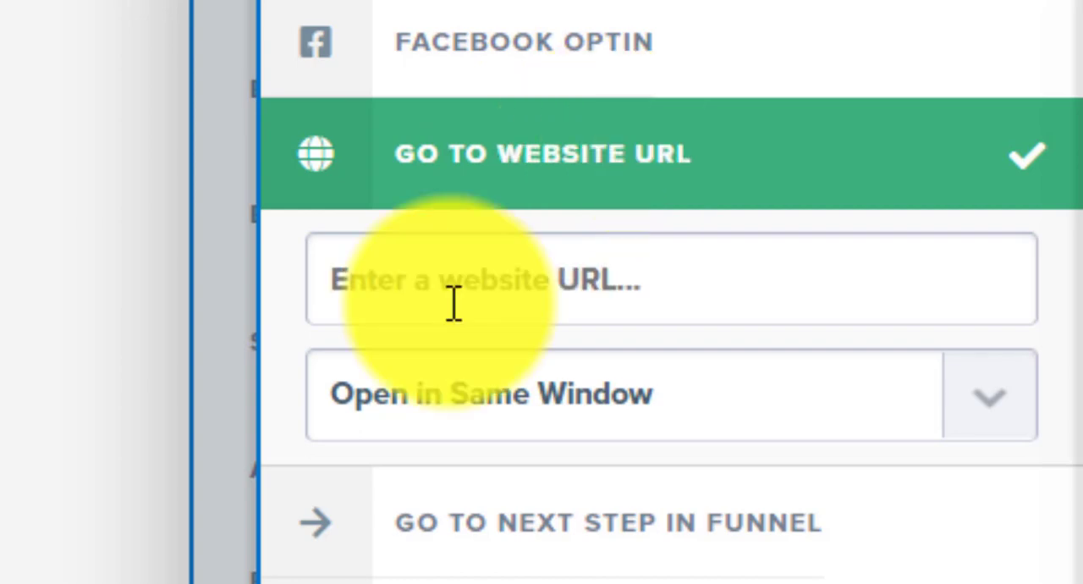
left_click(618, 295)
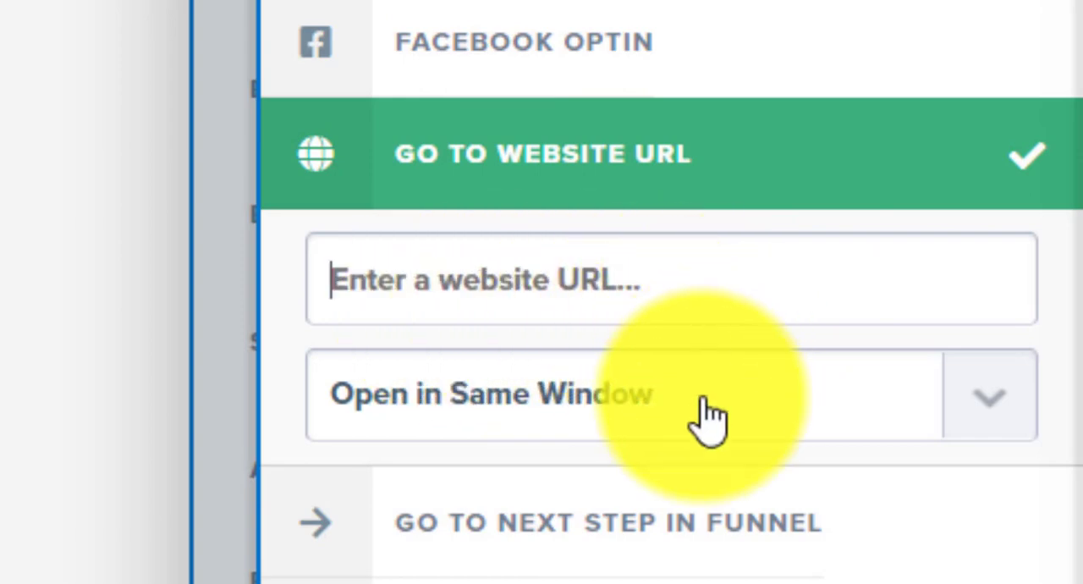
left_click(707, 419)
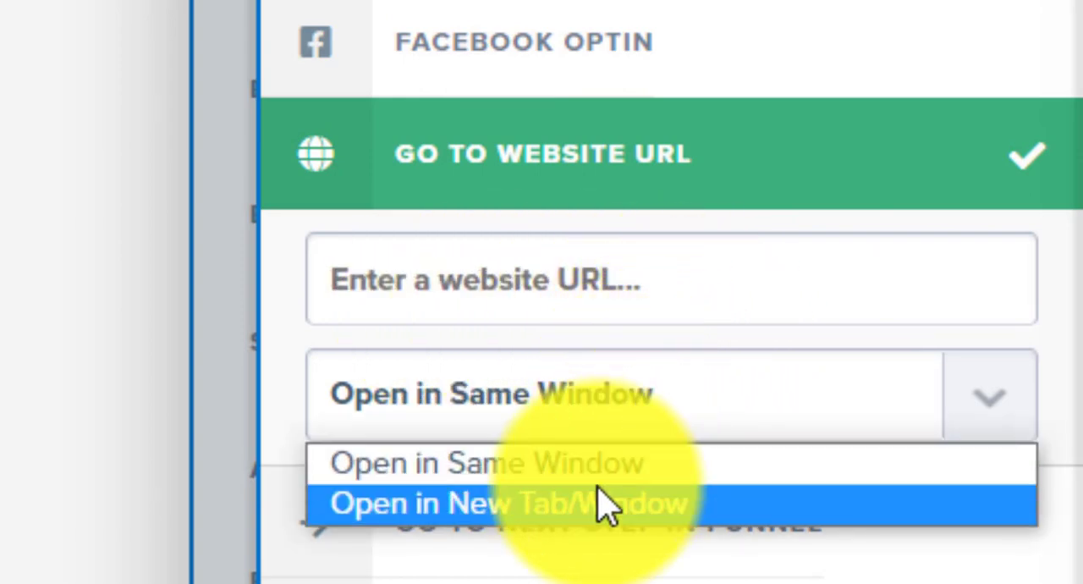
left_click(584, 461)
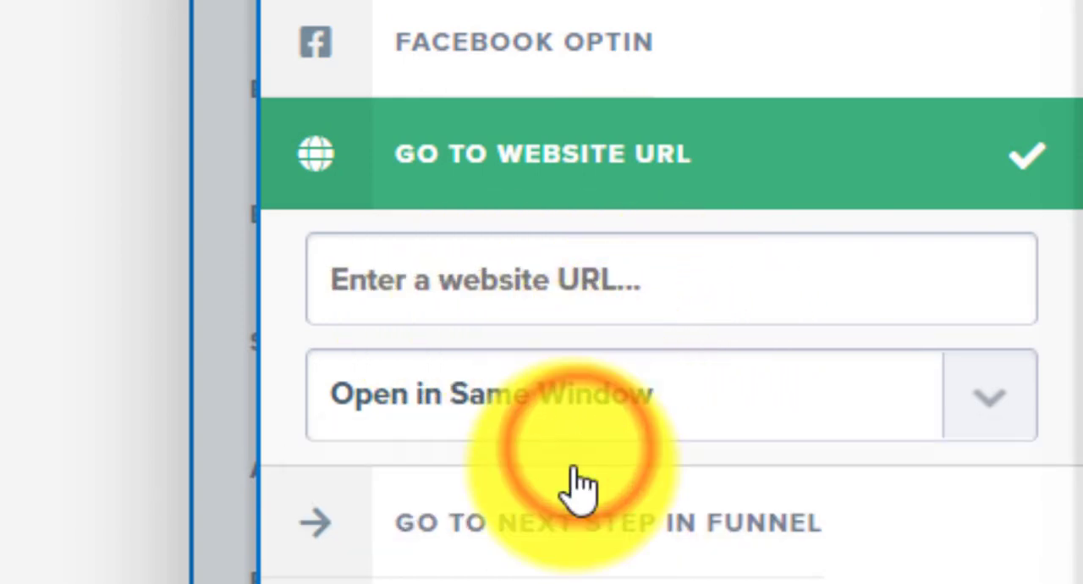
left_click(2, 366)
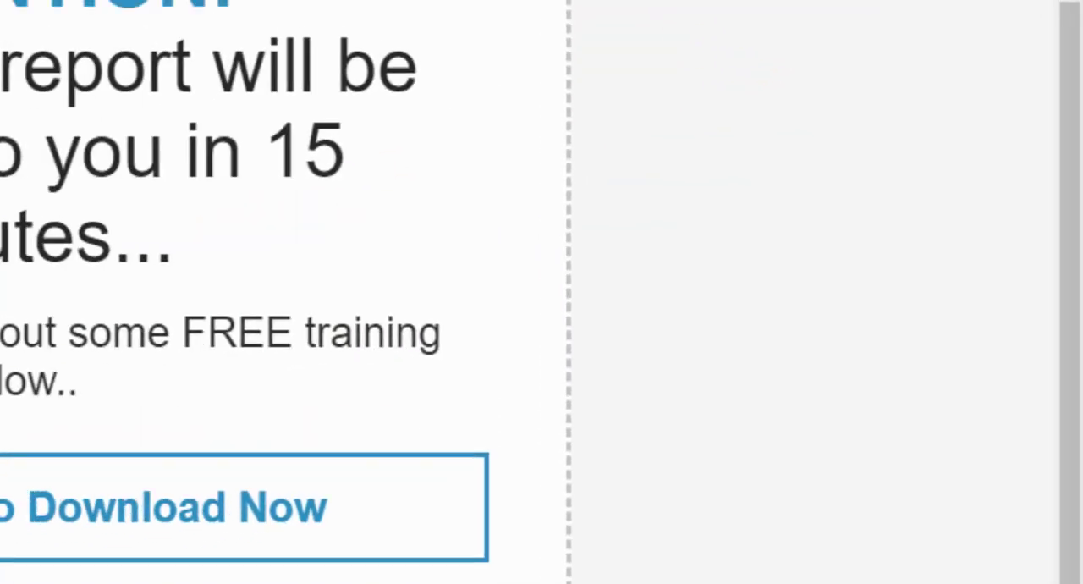
- Save the thank-you page and copy the public URL of the funnel's Thank You step
left_click(1008, 31)
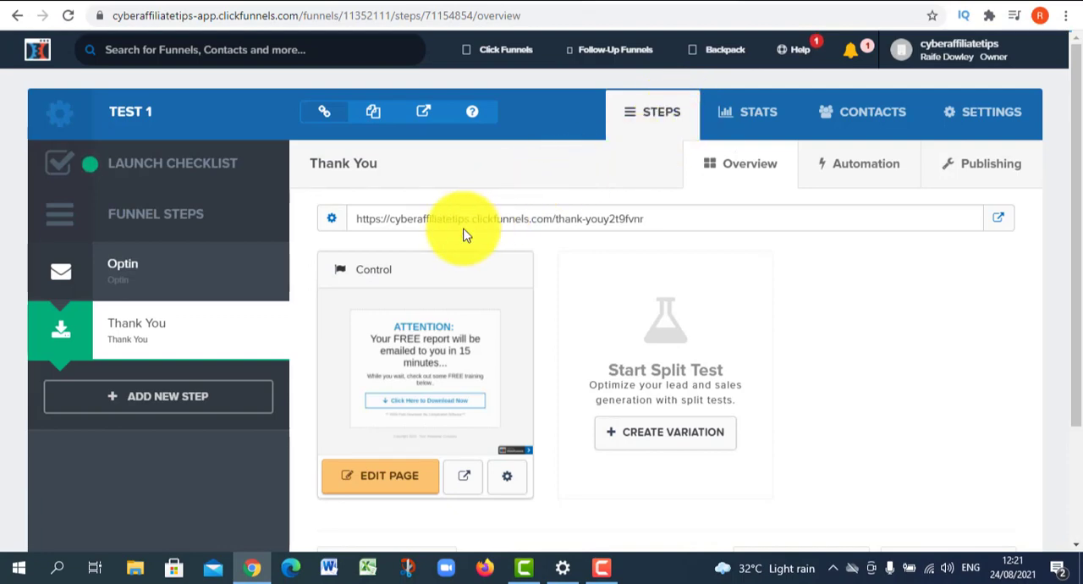
triple_click(401, 221)
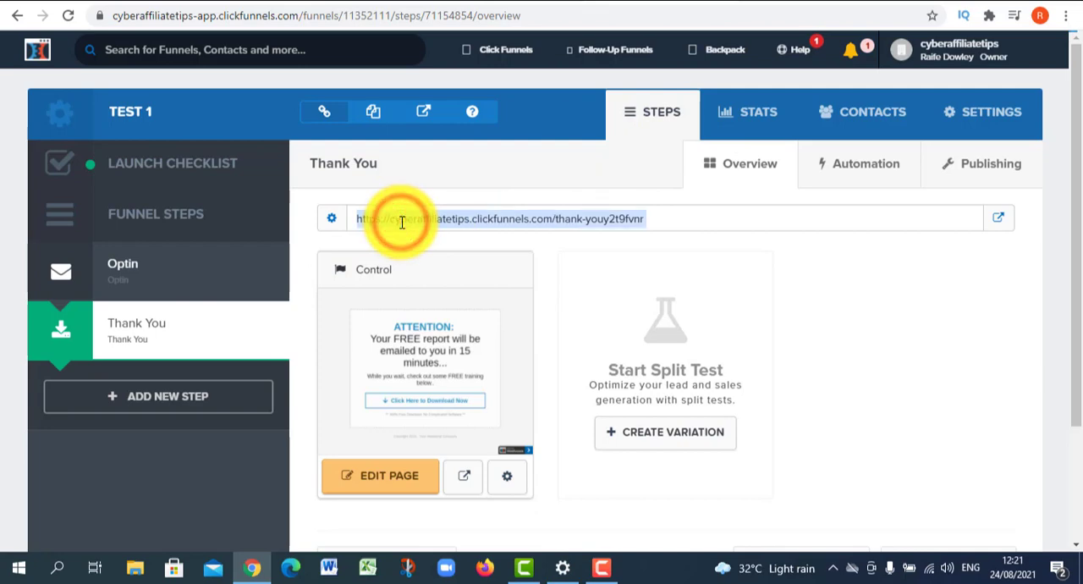
- Open the Optin page for editing, set On Submit Go To in its general settings to the copied thank-you URL, and save
left_click(141, 275)
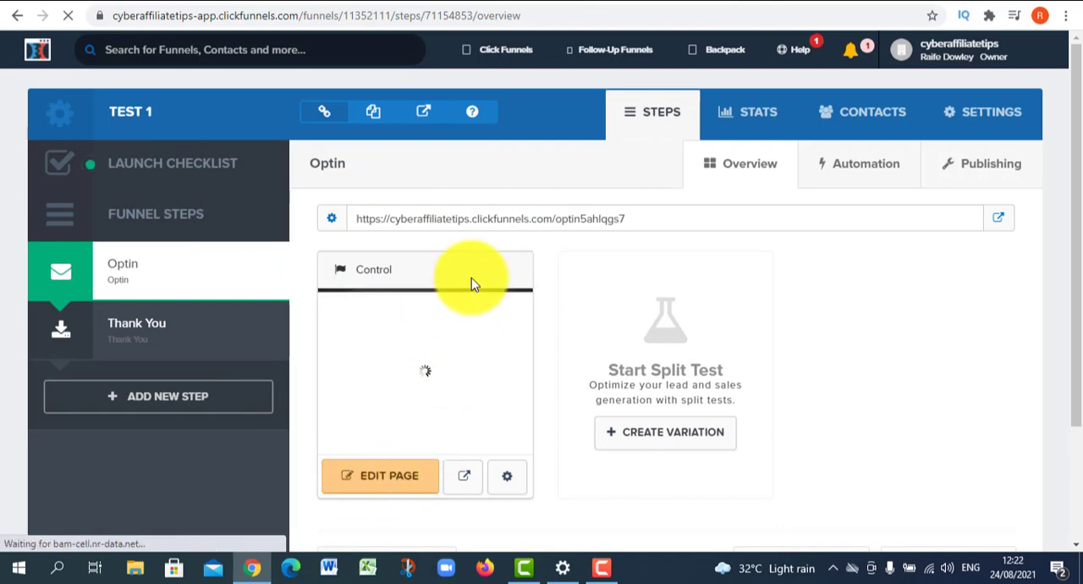
left_click(415, 312)
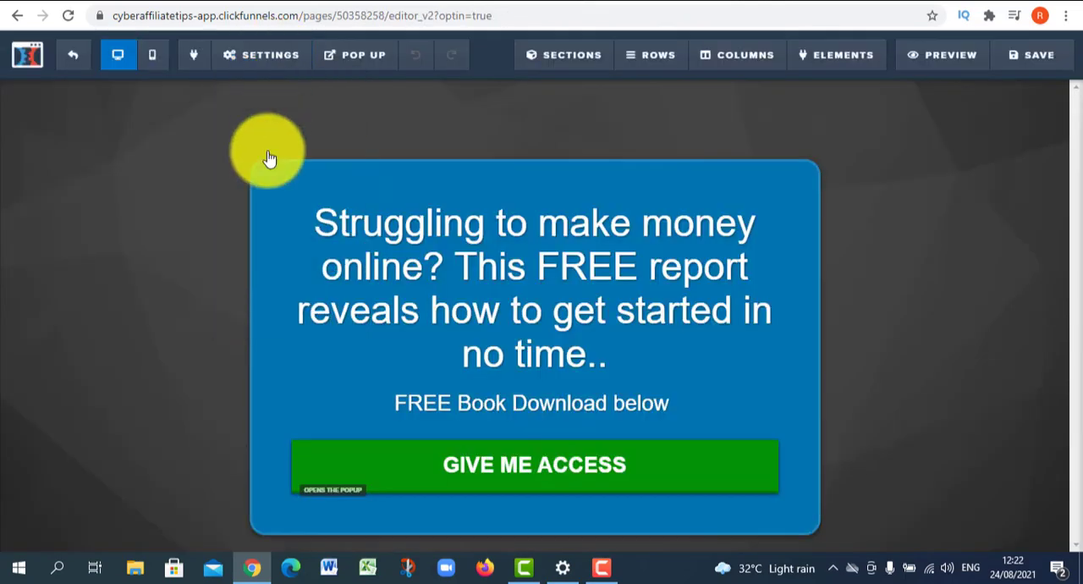
mouse_move(252, 56)
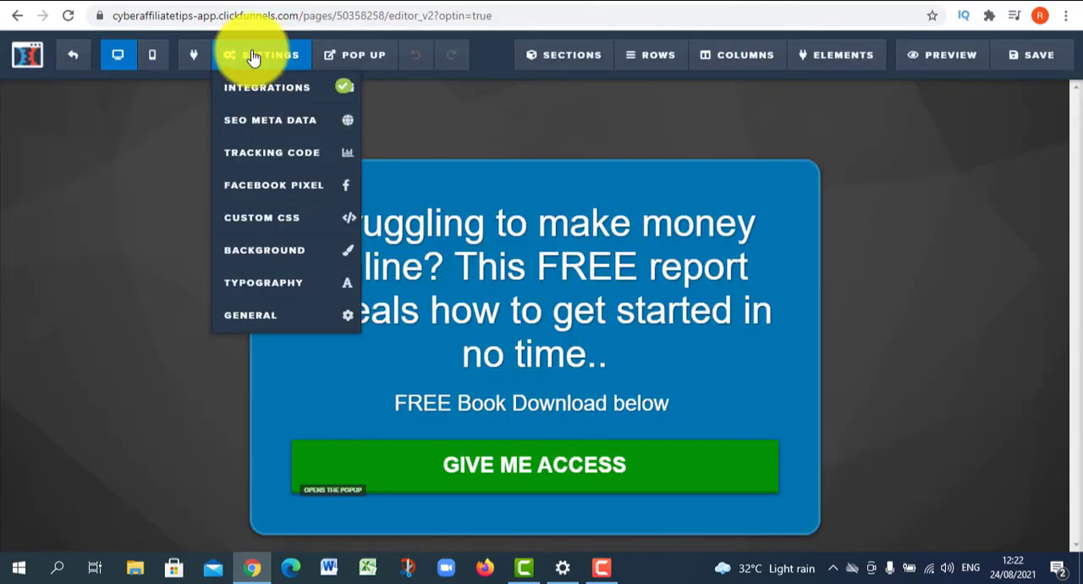
left_click(236, 316)
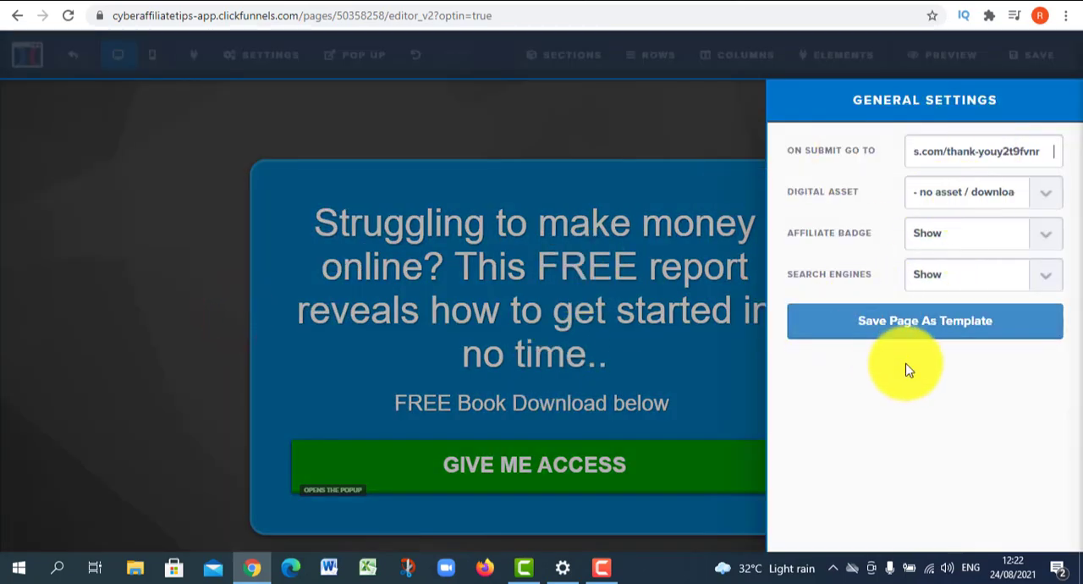
left_click(571, 320)
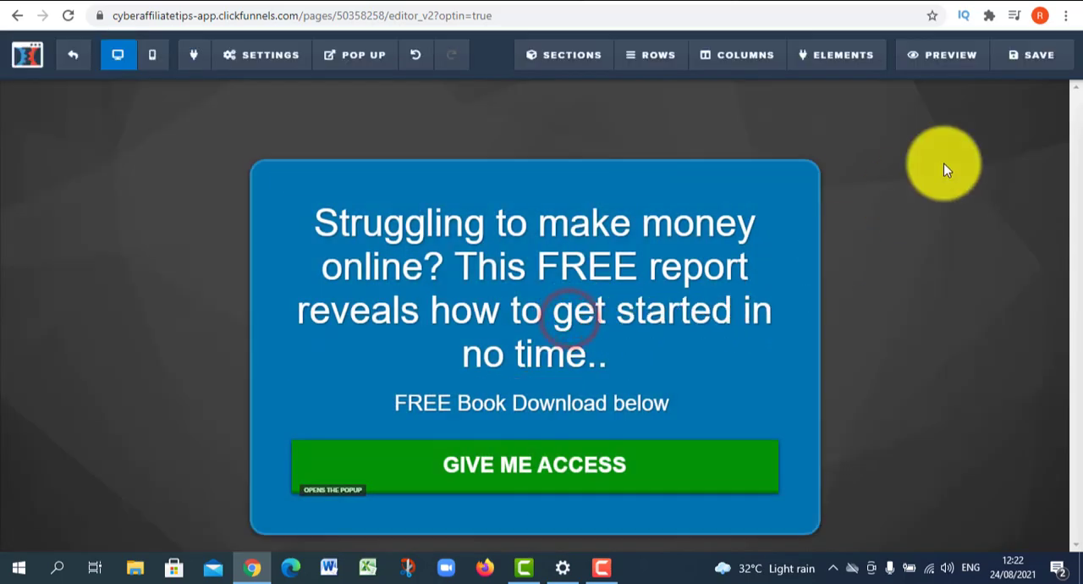
left_click(1069, 56)
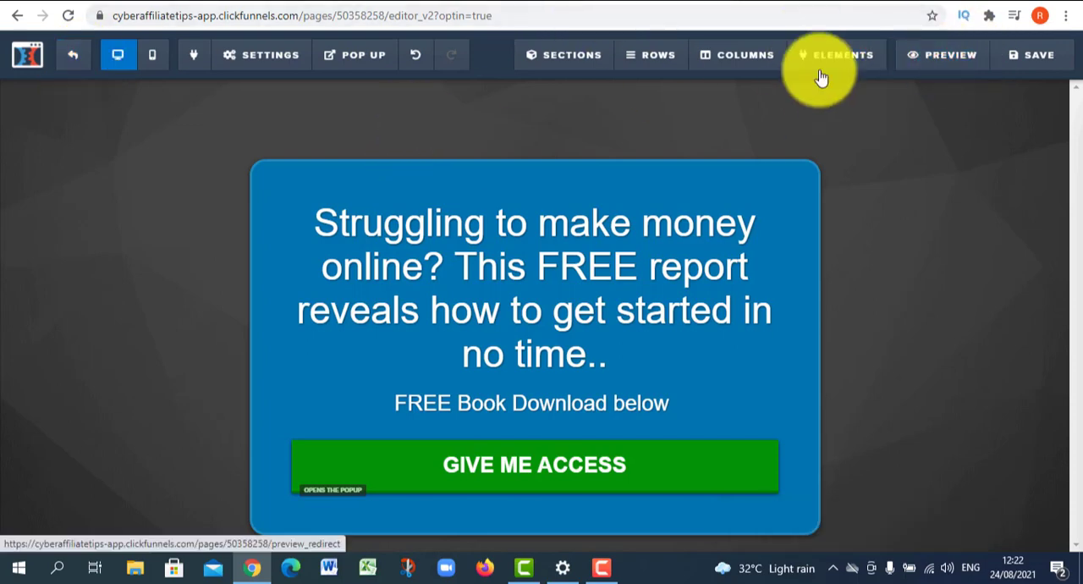
- Preview the opt-in page to test where its sign-up form redirects
left_click(921, 50)
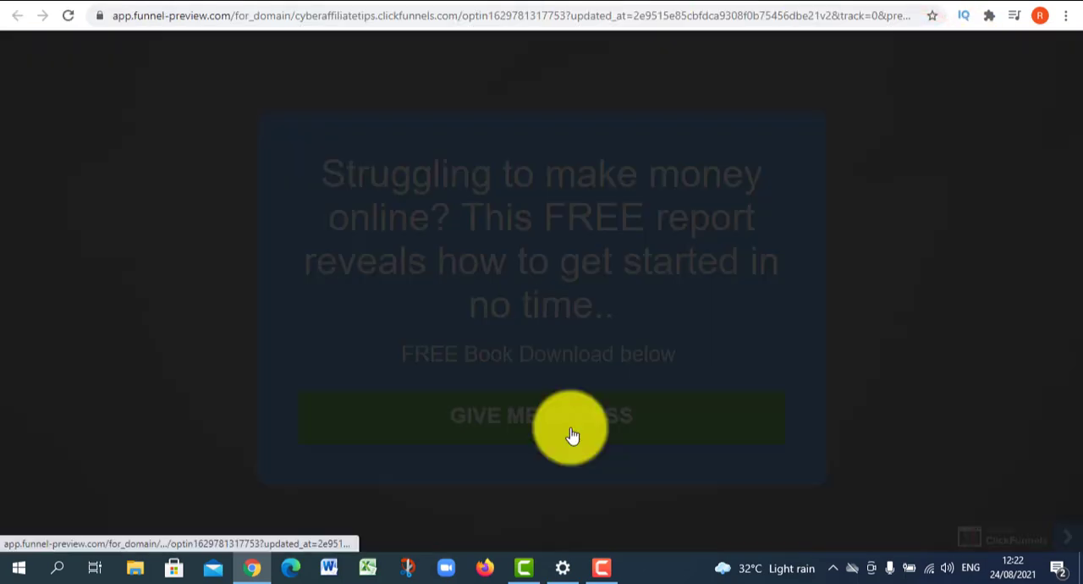